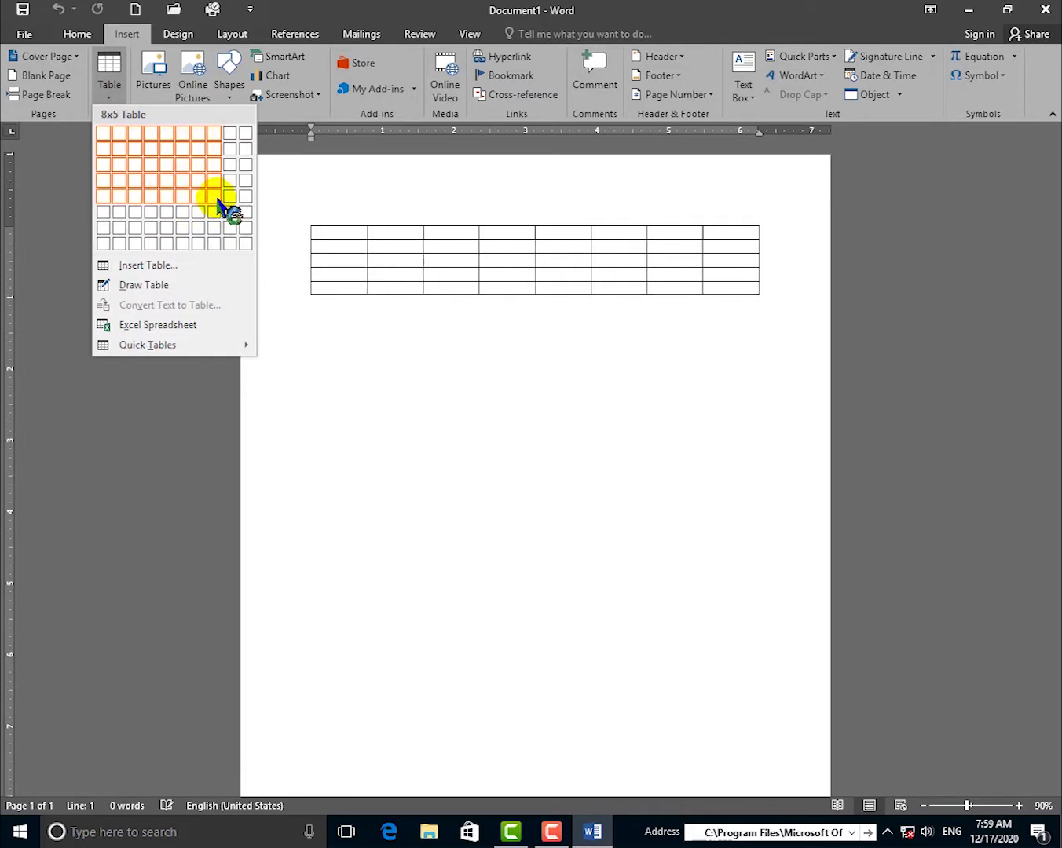
Step: Insert a table of 8 columns by 5 rows and select the whole table to bring up its design options
left_click(215, 198)
left_click(303, 220)
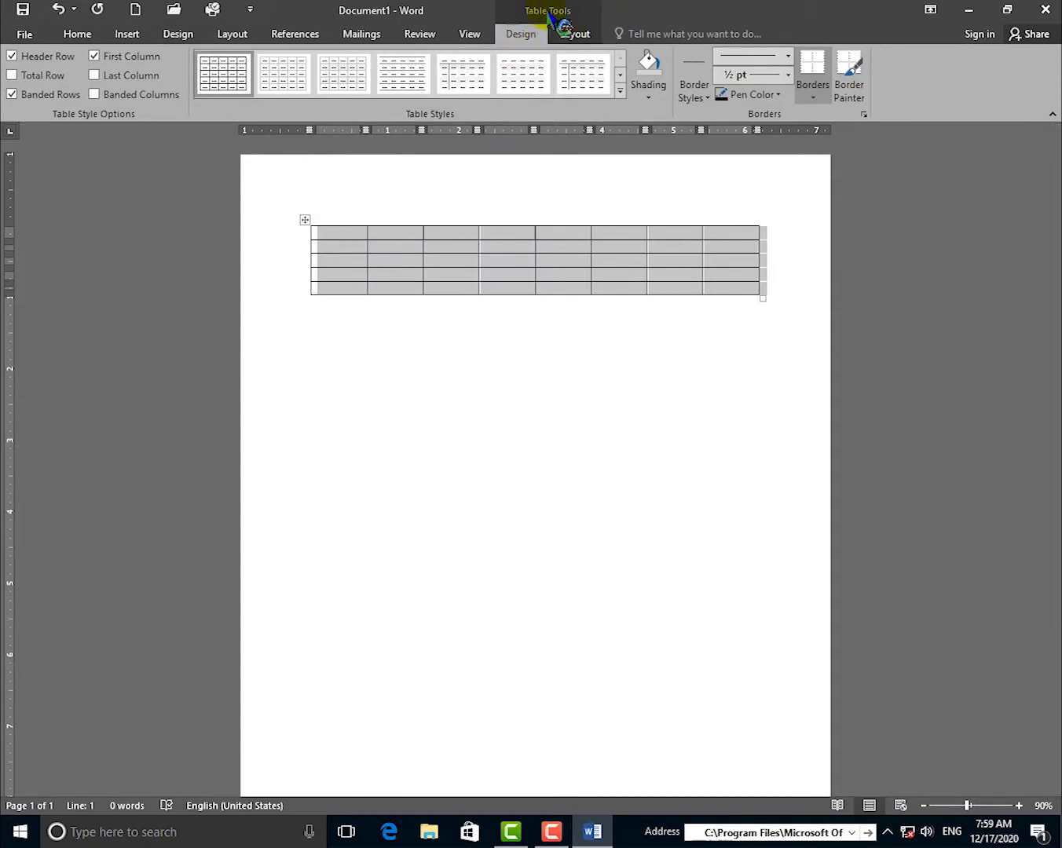
left_click(585, 37)
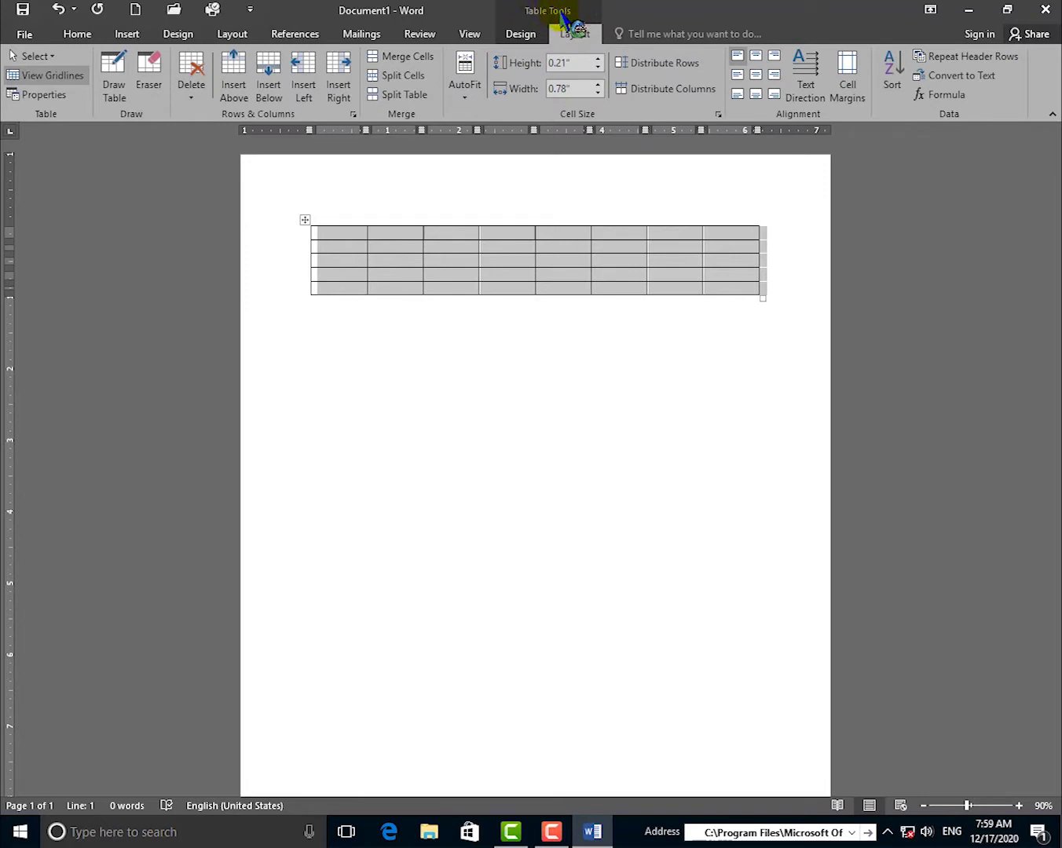
left_click(532, 37)
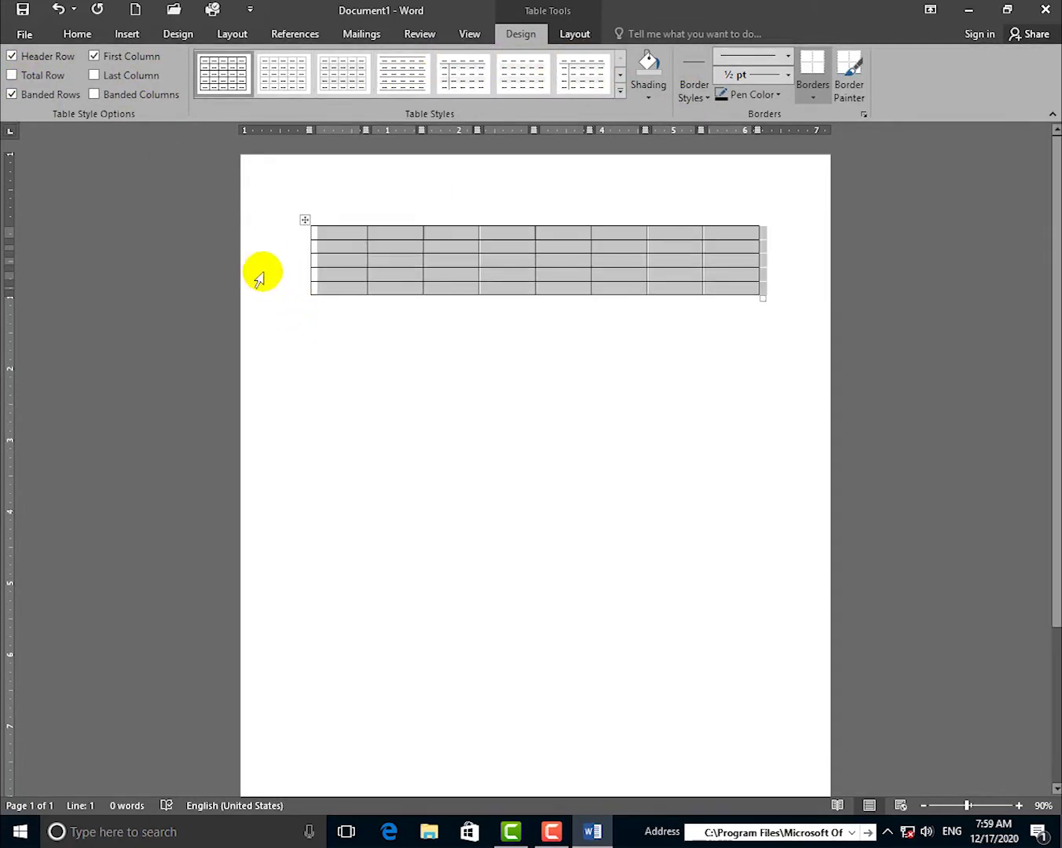
Step: Apply the green grid table style with solid header row and first column, and stretch the table to nearly double its height
left_click(305, 224)
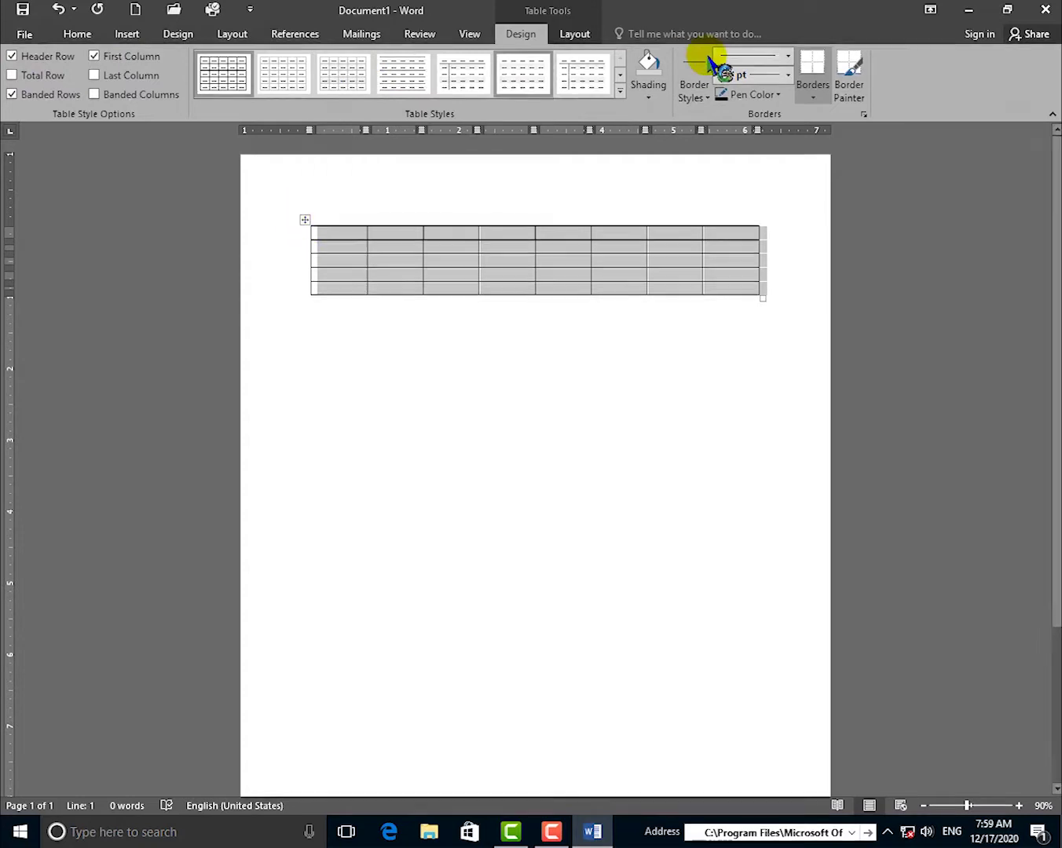
left_click(619, 91)
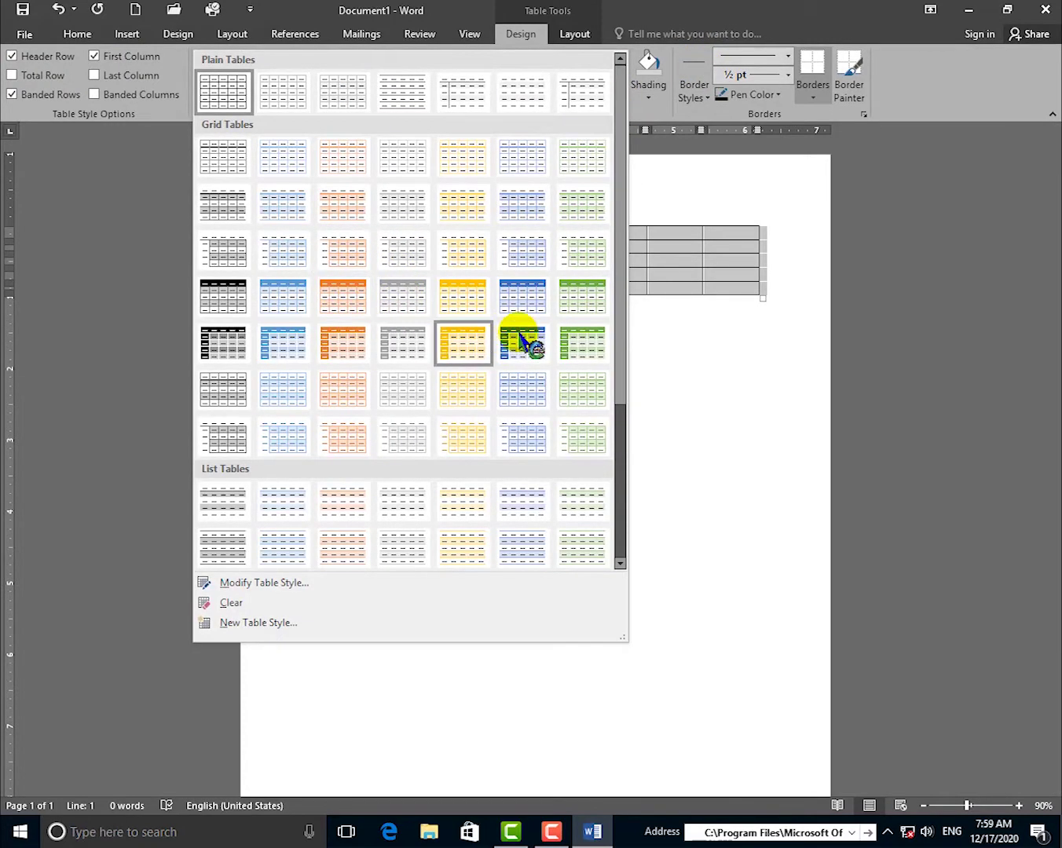
scroll(443, 466, "down", 5)
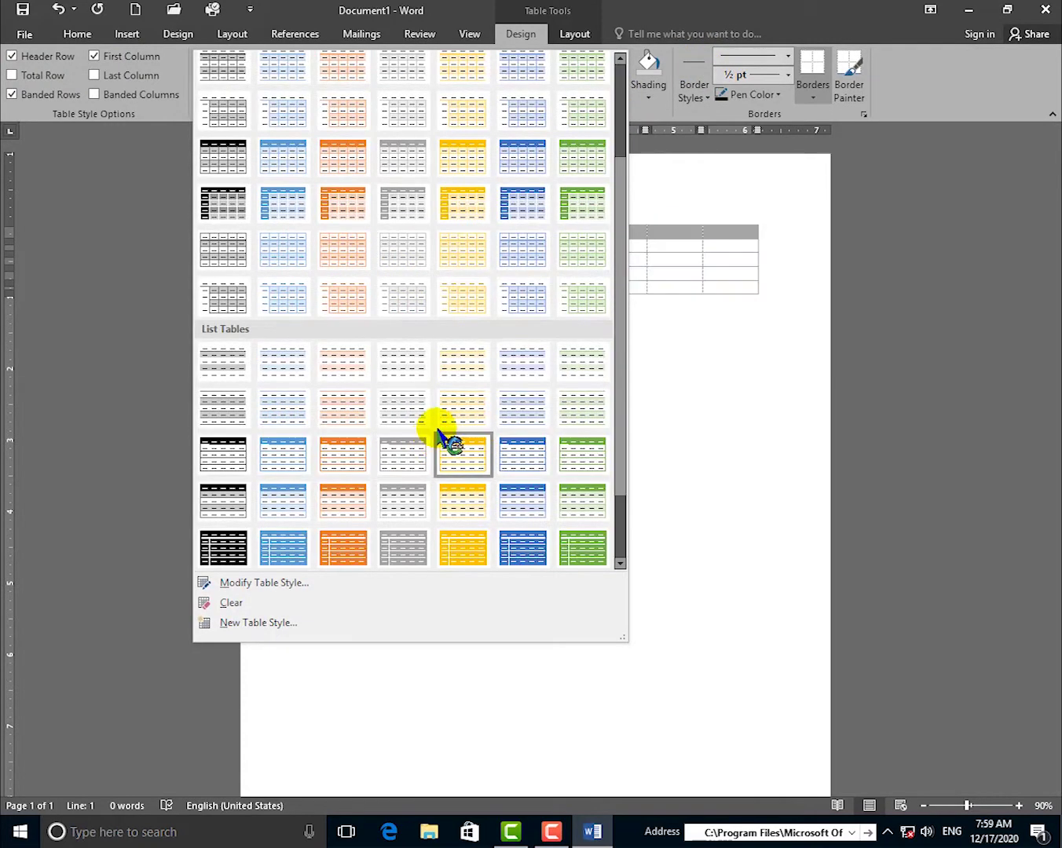
scroll(434, 434, "up", 5)
scroll(434, 434, "down", 5)
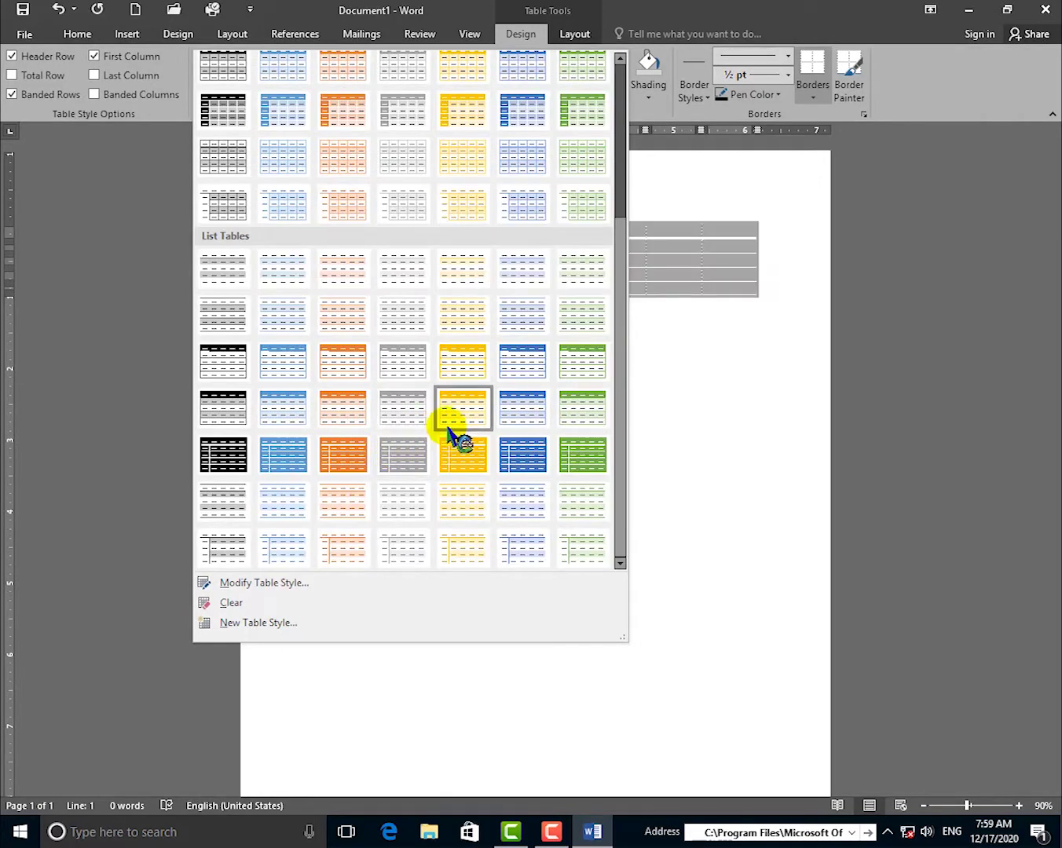
scroll(452, 433, "up", 5)
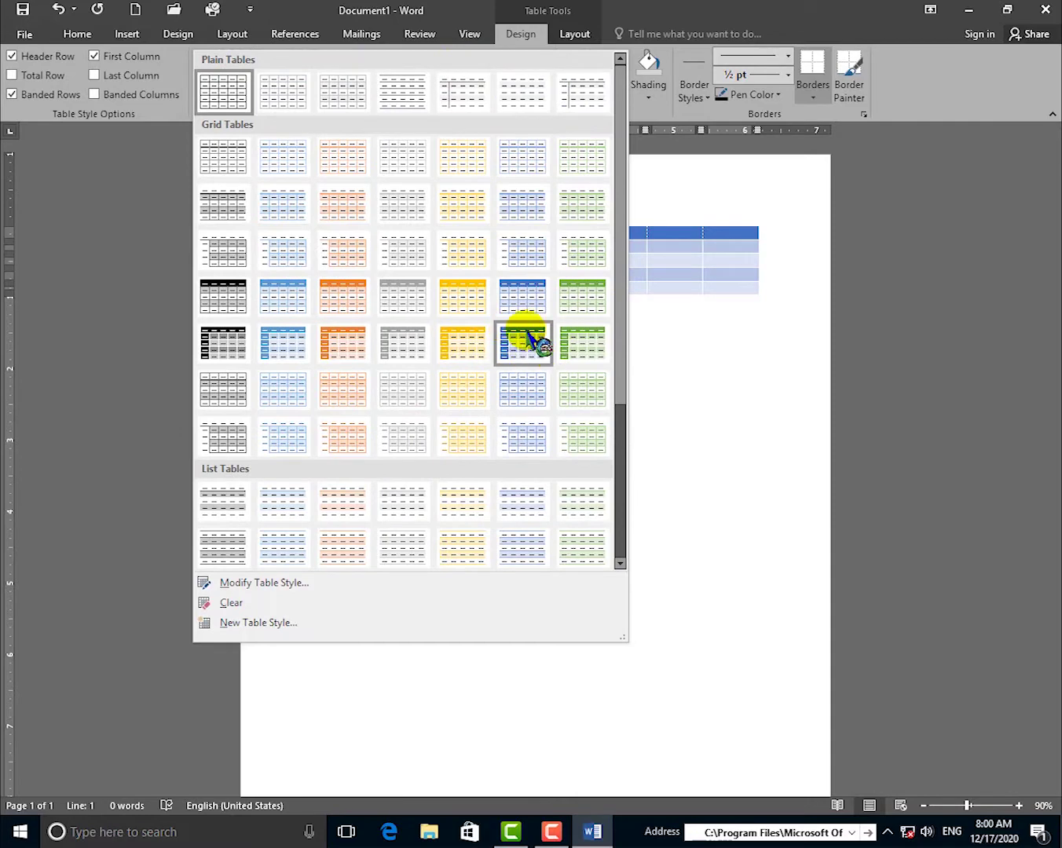
left_click(581, 344)
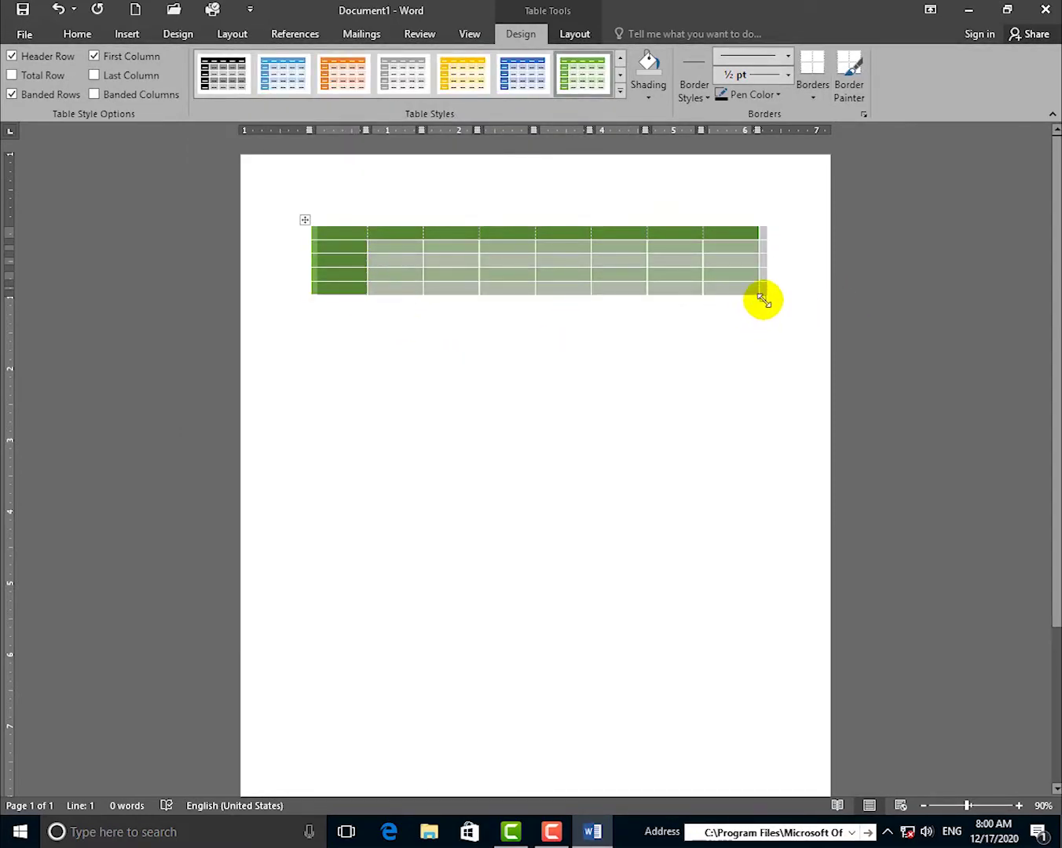
left_click_drag(762, 301, 758, 360)
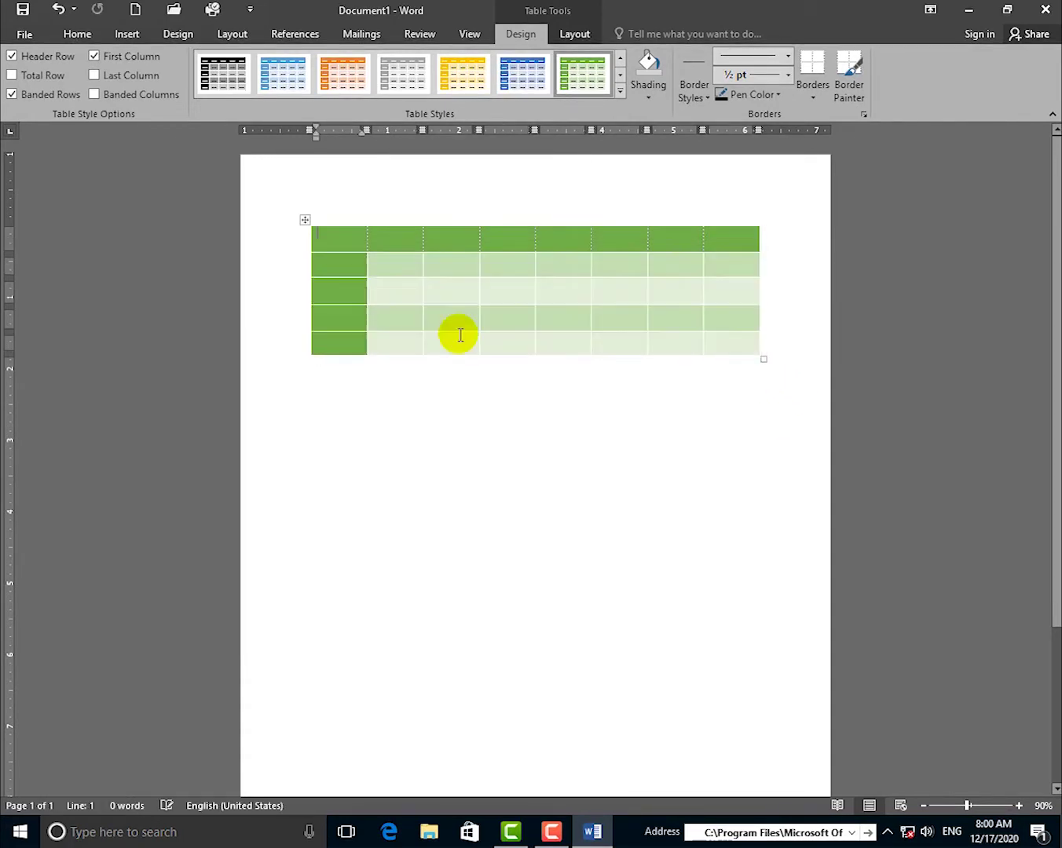
Step: Turn the Header Row option off for the whole table and back on to compare the formatting
left_click(304, 220)
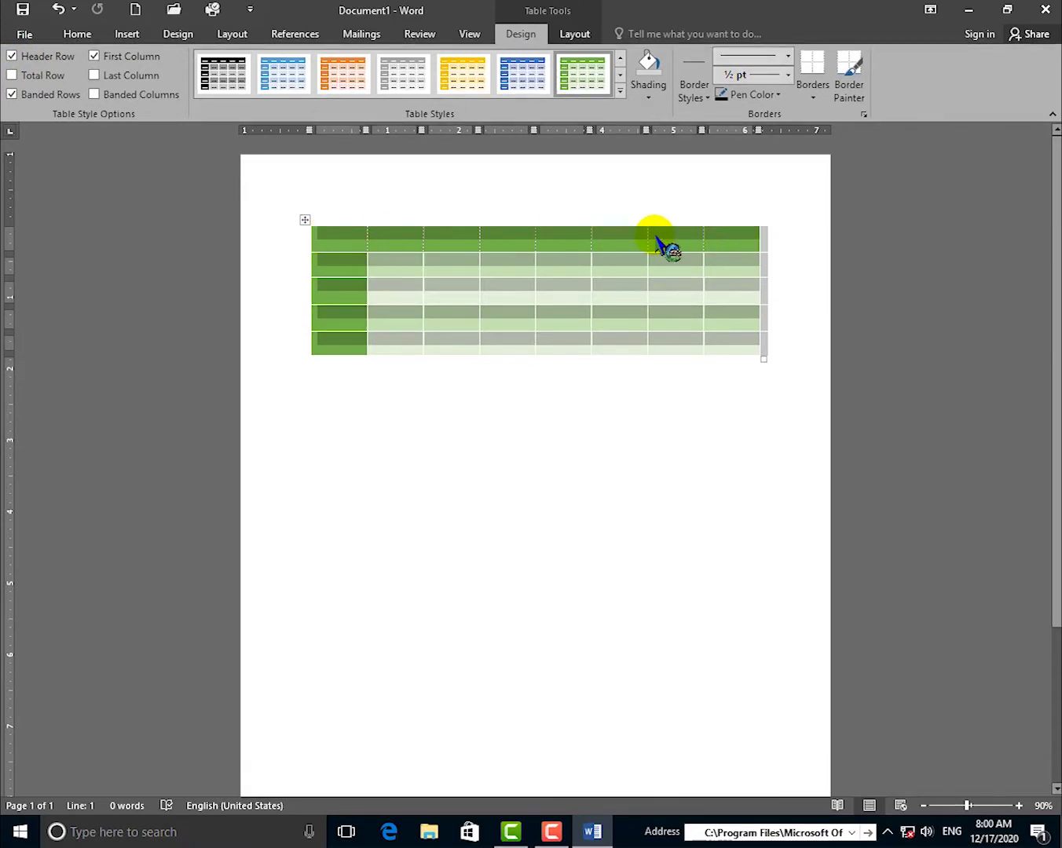
left_click(291, 247)
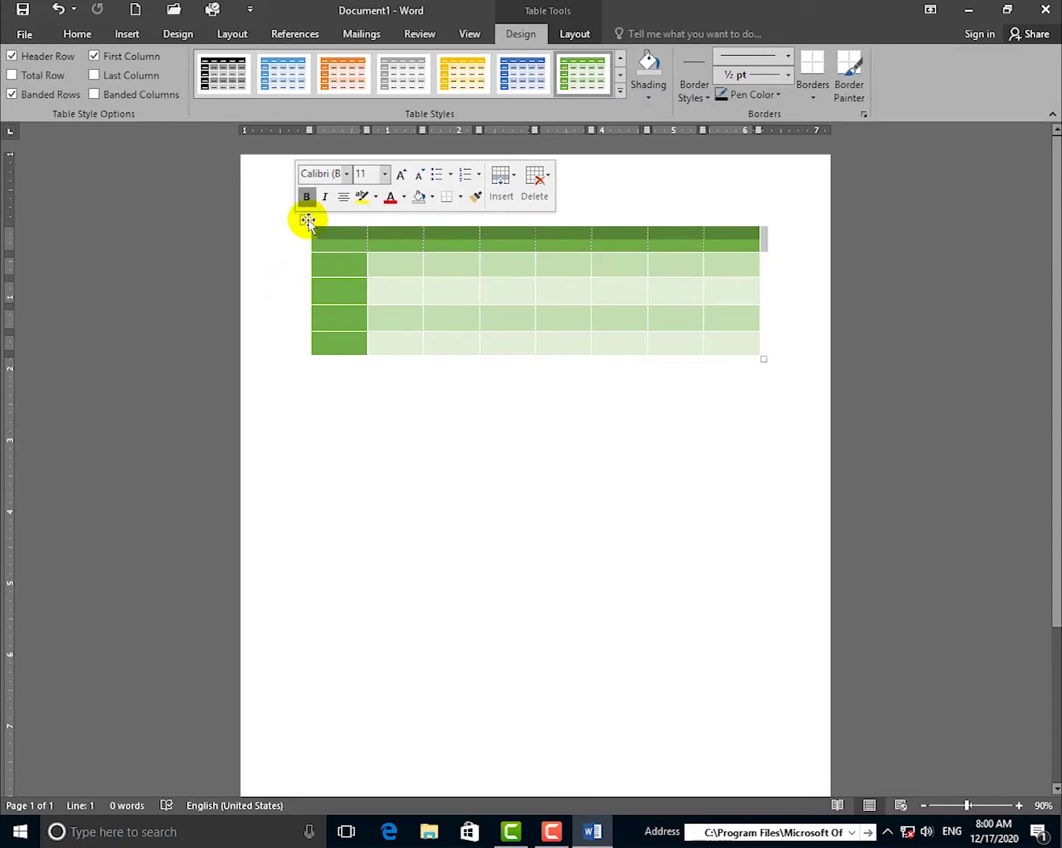
left_click(306, 221)
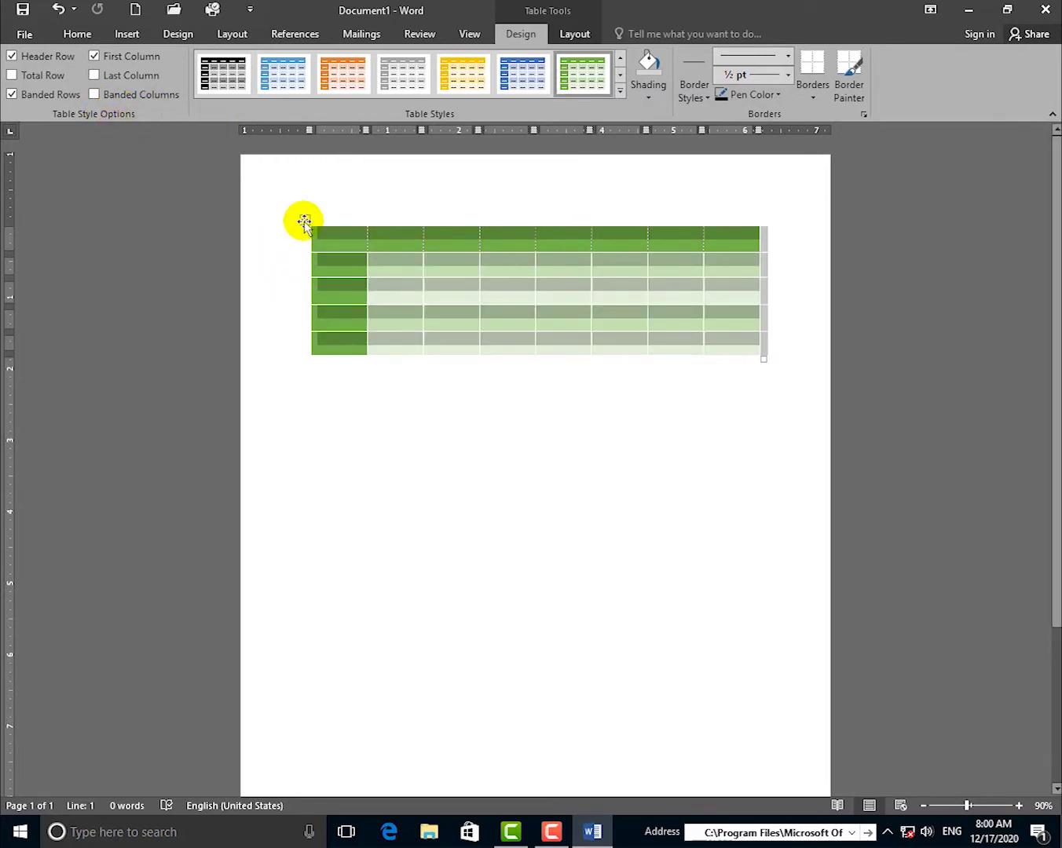
left_click(11, 57)
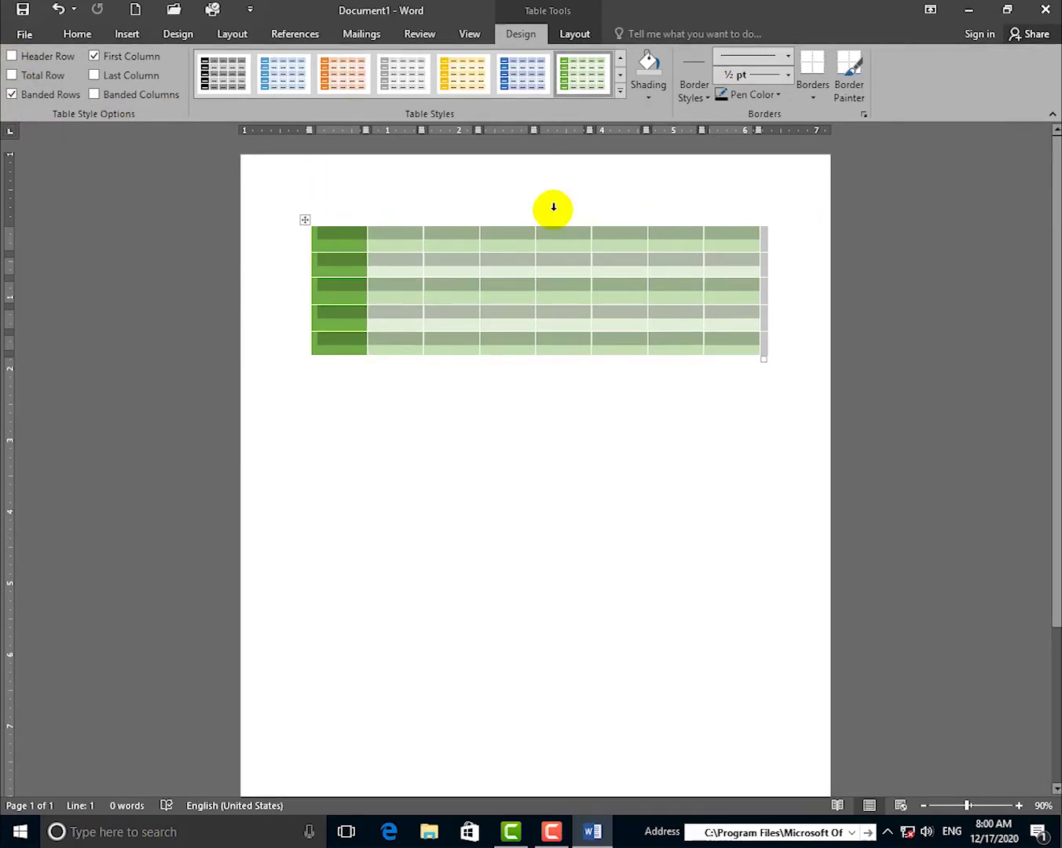
left_click(14, 56)
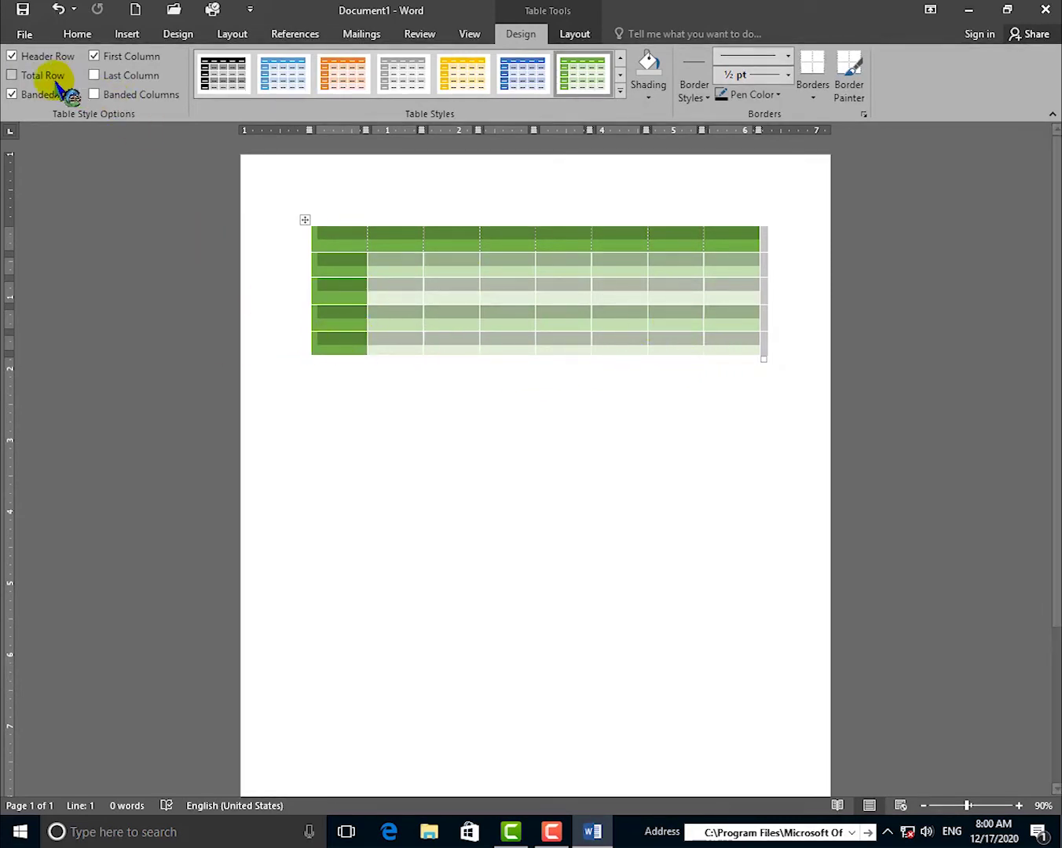
Step: Turn the Total Row option on for the table and back off, and deselect the table
left_click(11, 75)
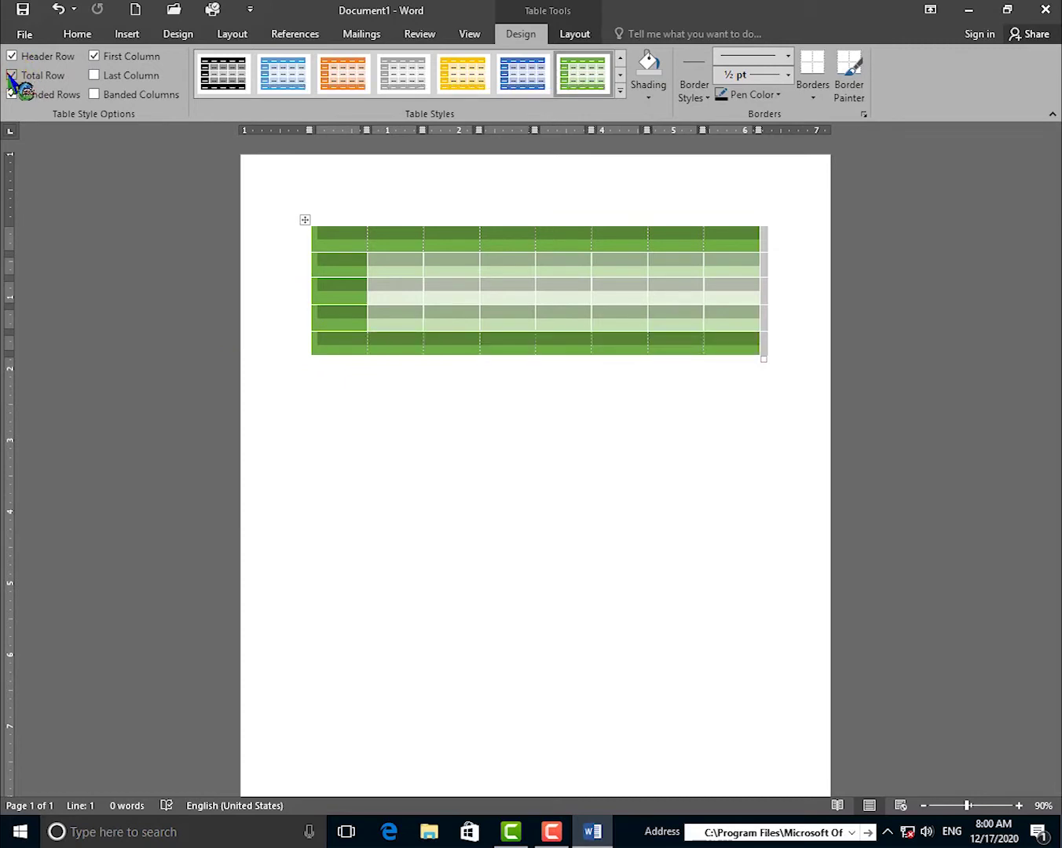
left_click(12, 76)
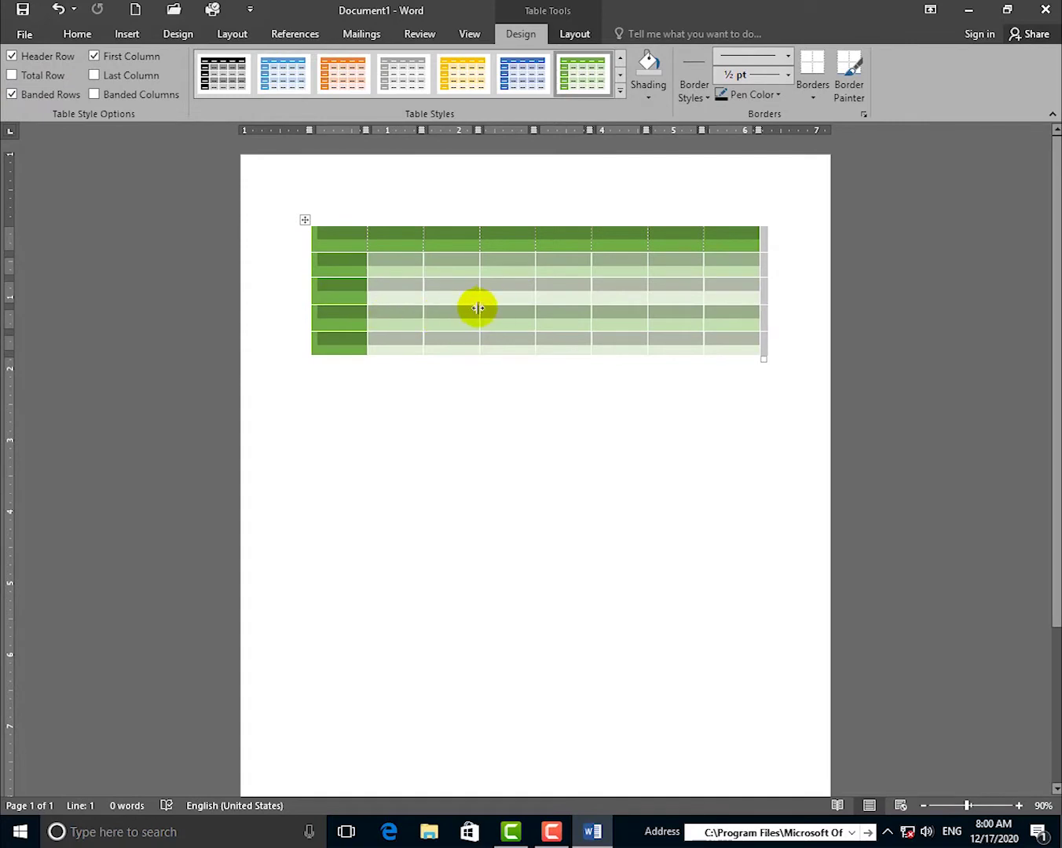
left_click(441, 406)
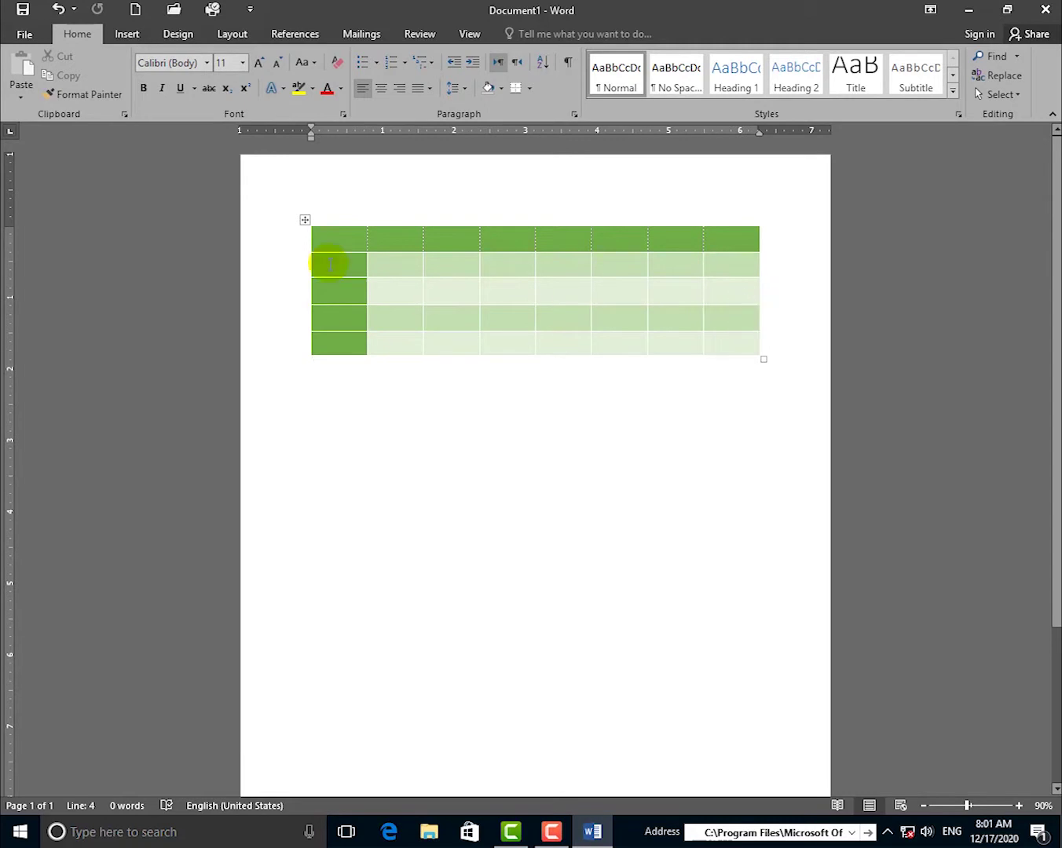
Step: Turn the Banded Rows option off for the whole table, inspect it deselected, and turn the option back on
left_click(306, 221)
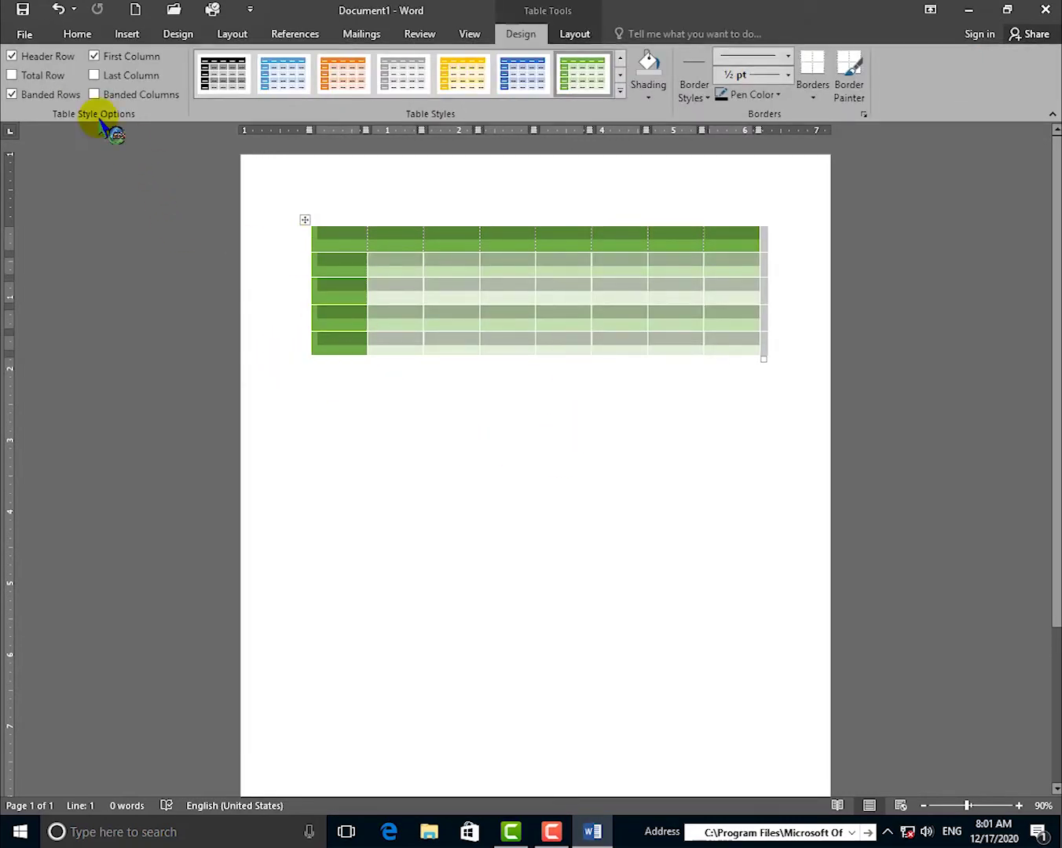
left_click(11, 94)
left_click(489, 358)
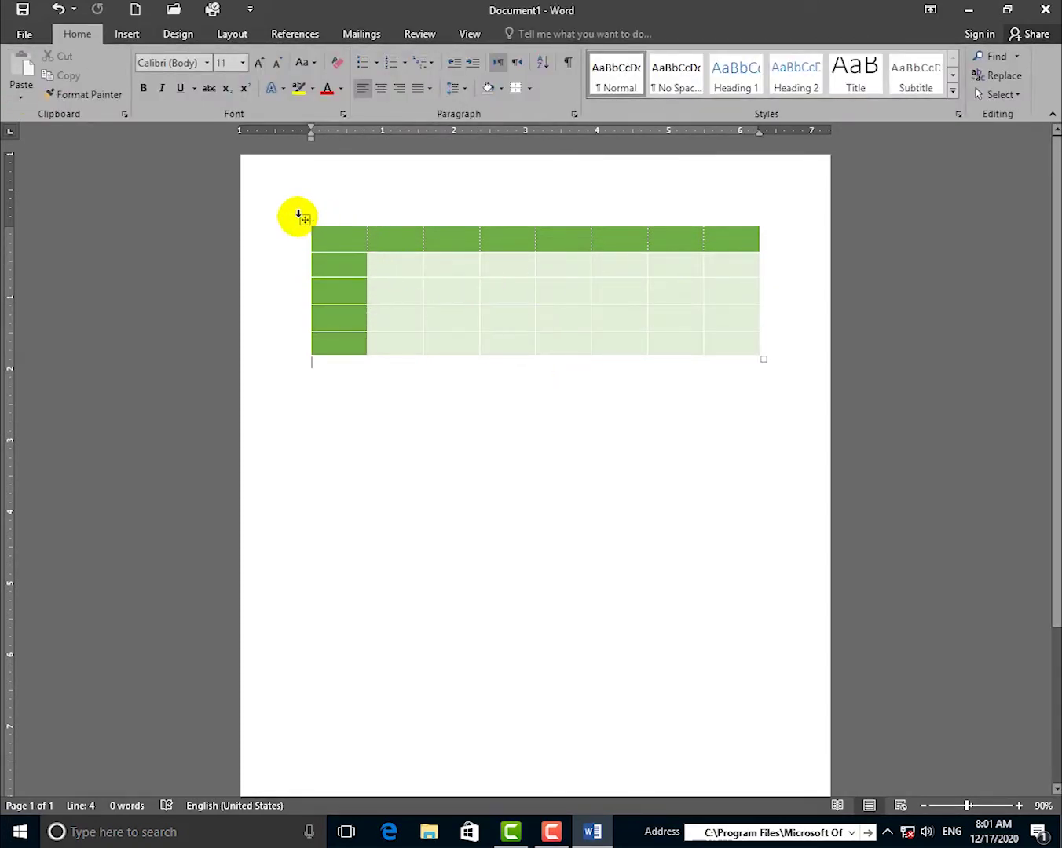
left_click(304, 222)
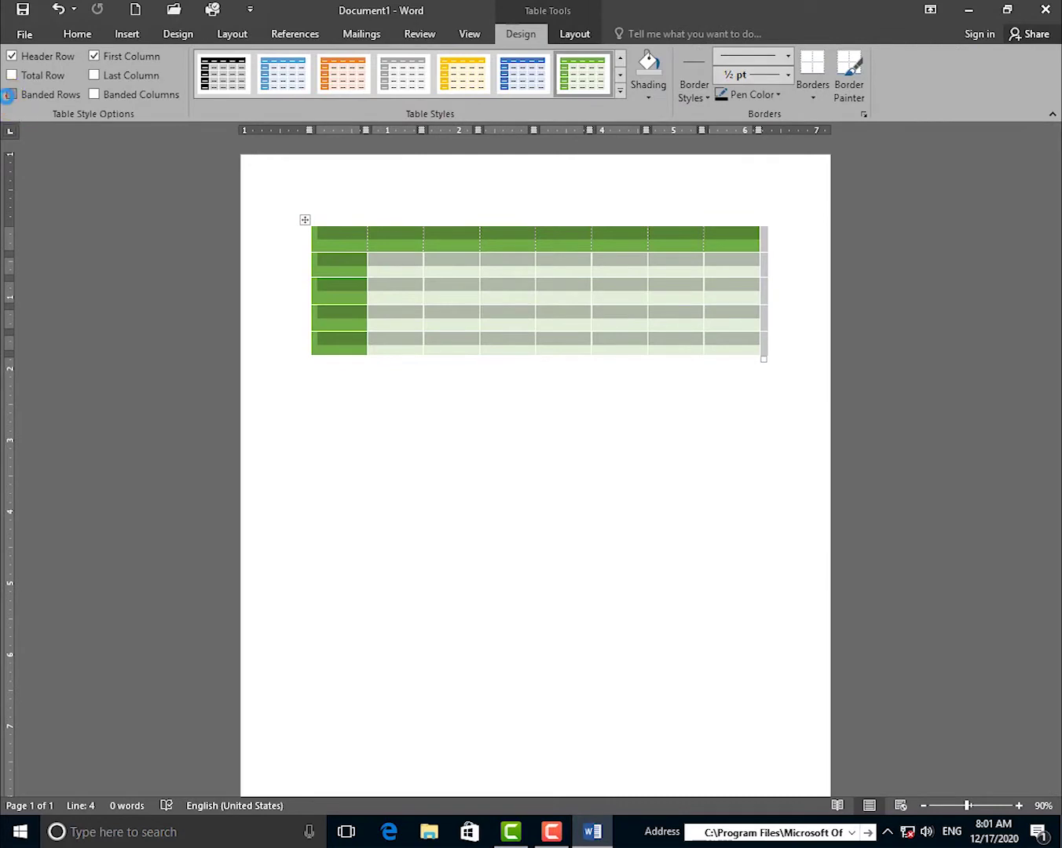
left_click(7, 95)
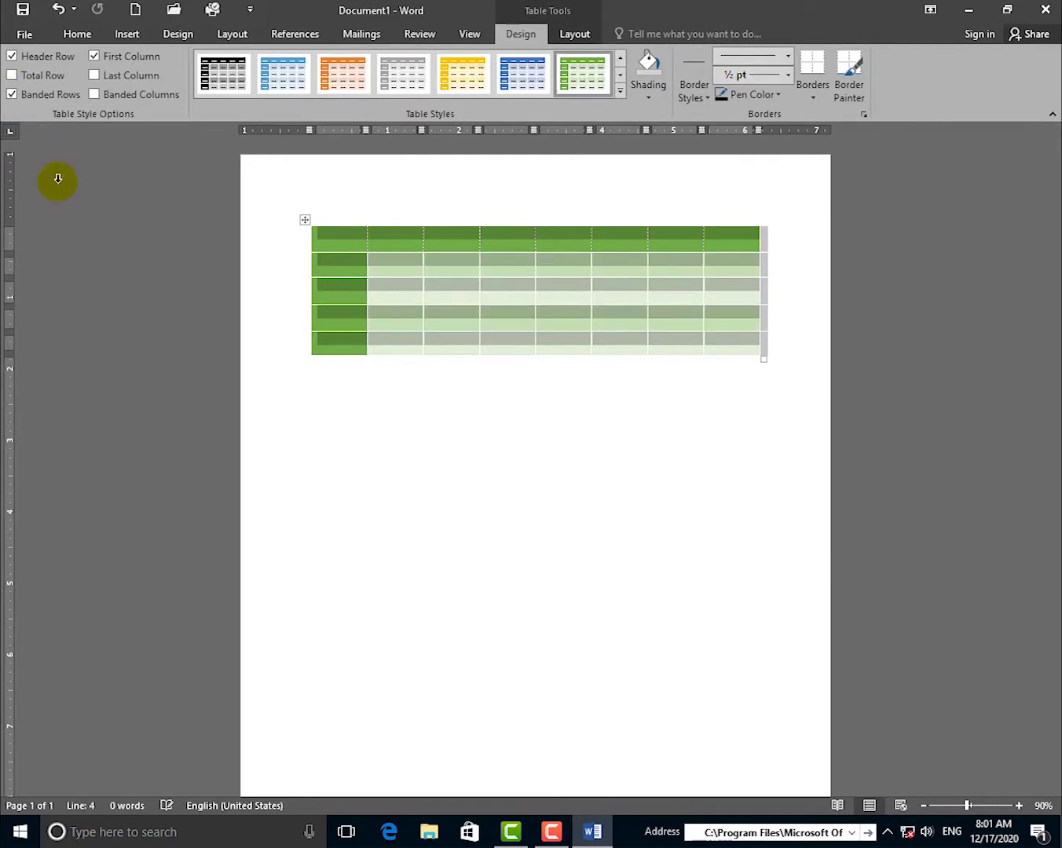
Step: Switch the table's First Column option off and back on twice to compare the formatting
left_click(96, 56)
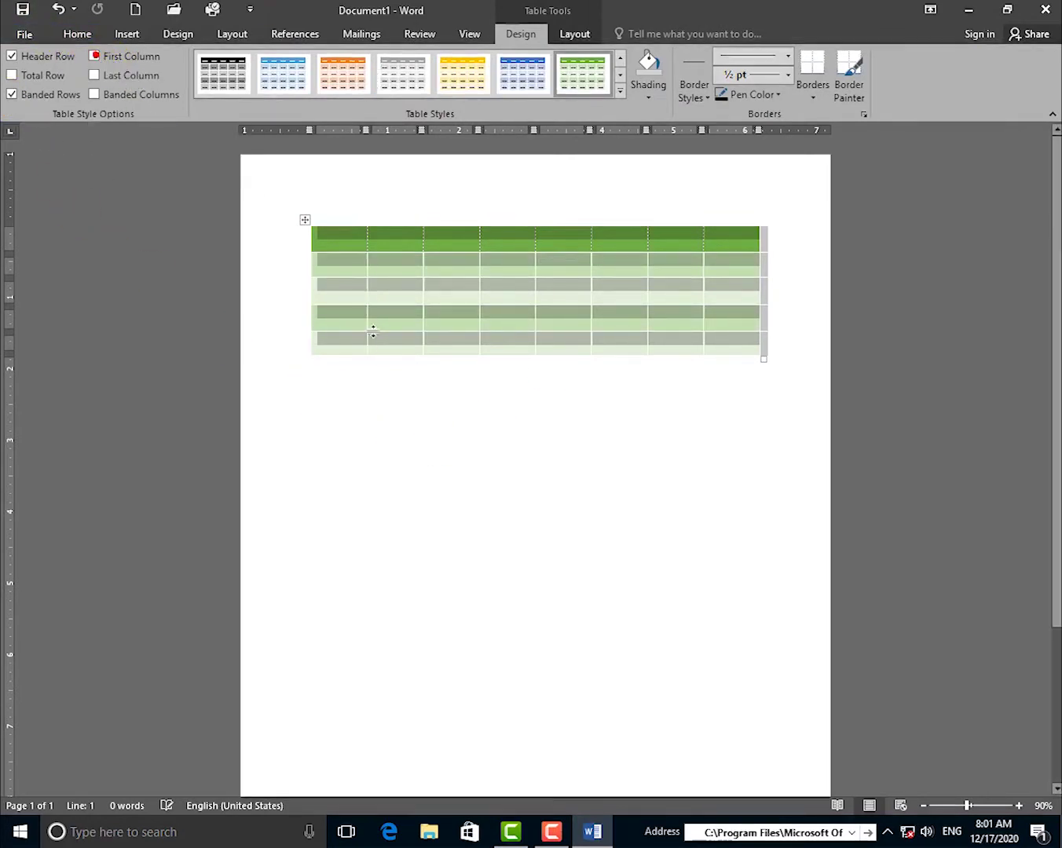
left_click(95, 57)
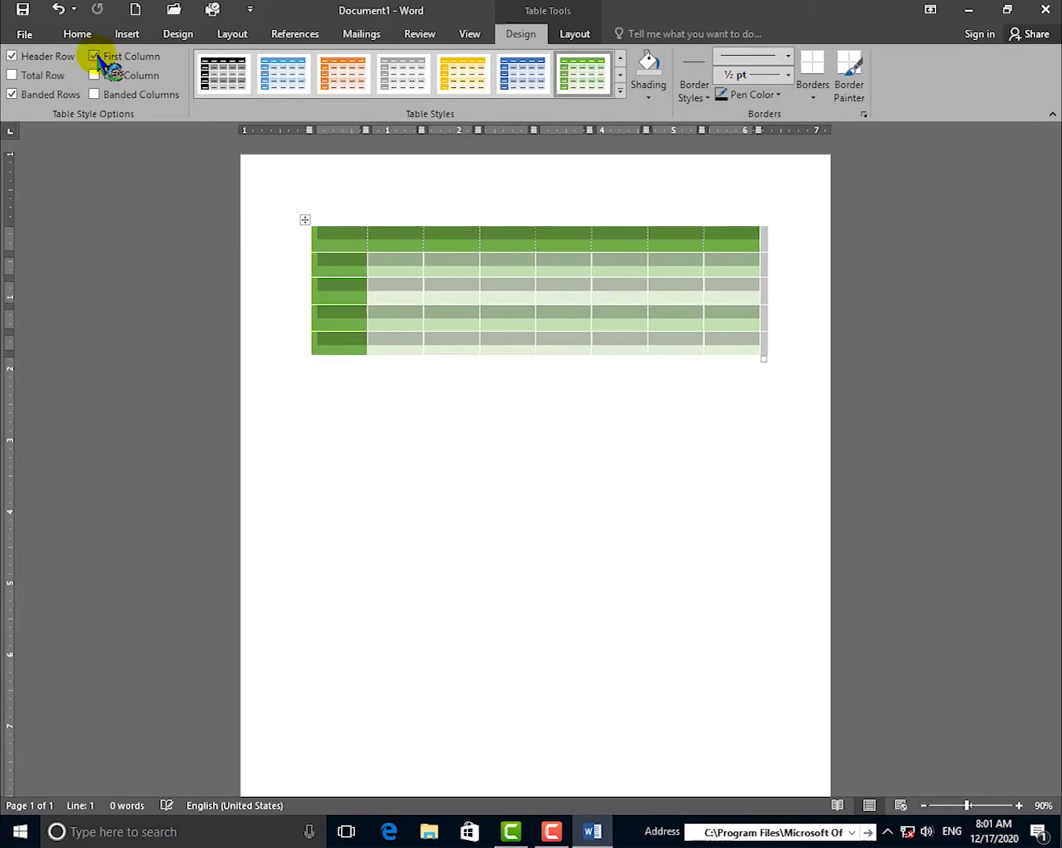
left_click(95, 57)
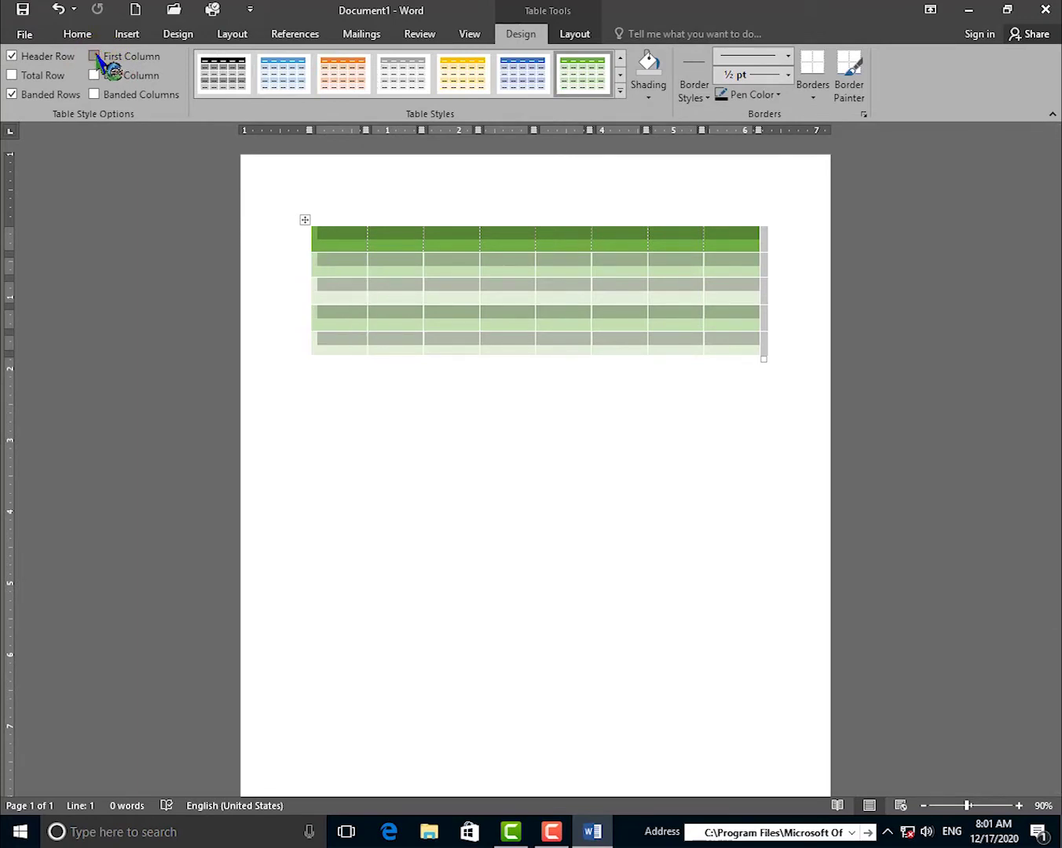
left_click(96, 58)
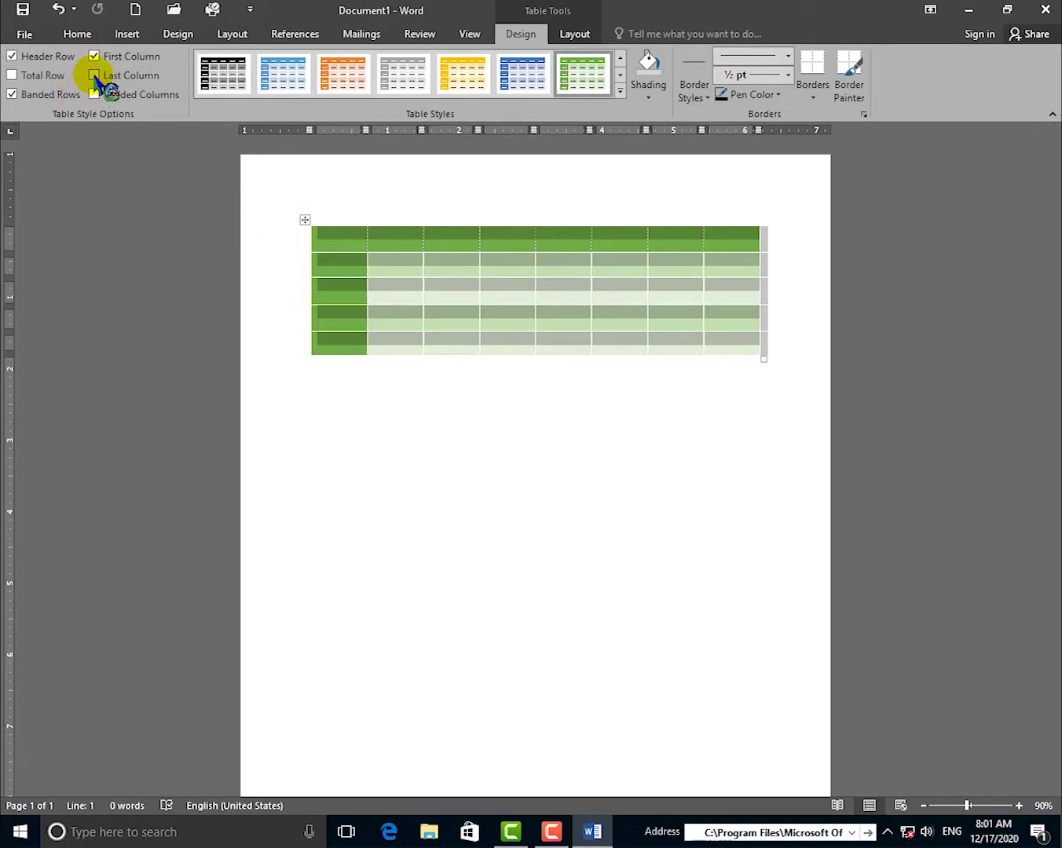
Step: Turn on the Last Column option for the table and deselect it to view the formatting
left_click(94, 75)
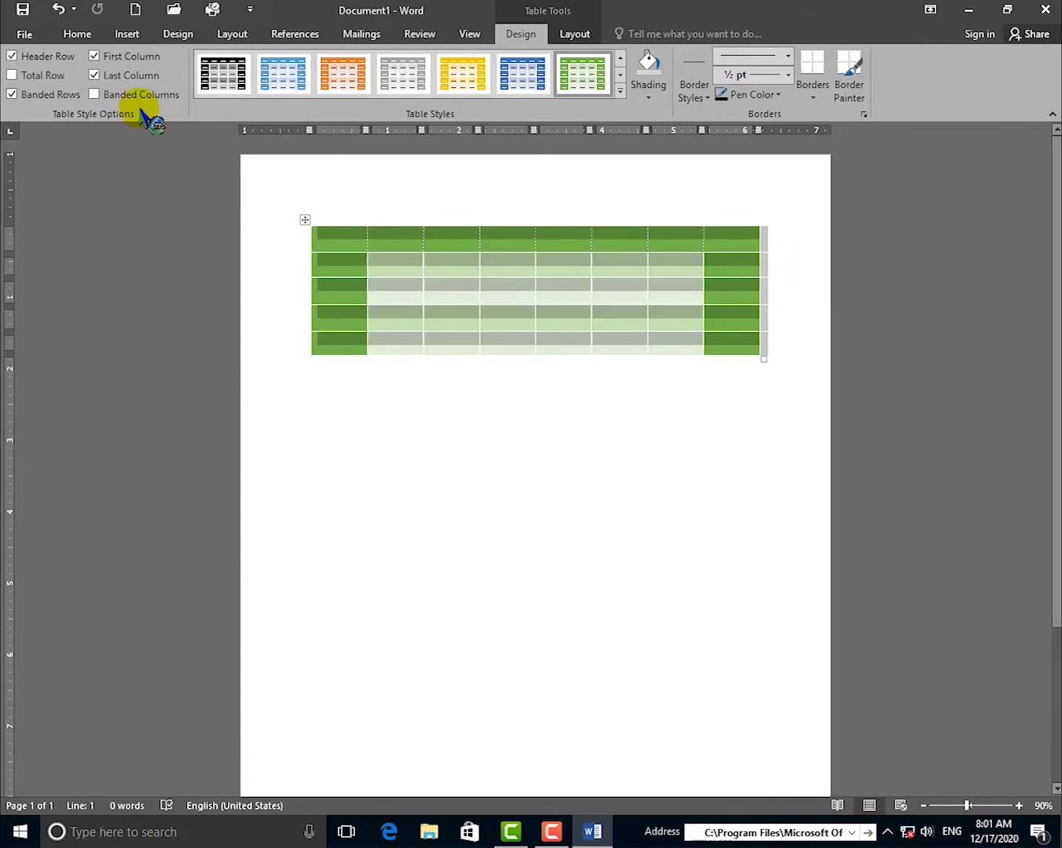
left_click(502, 433)
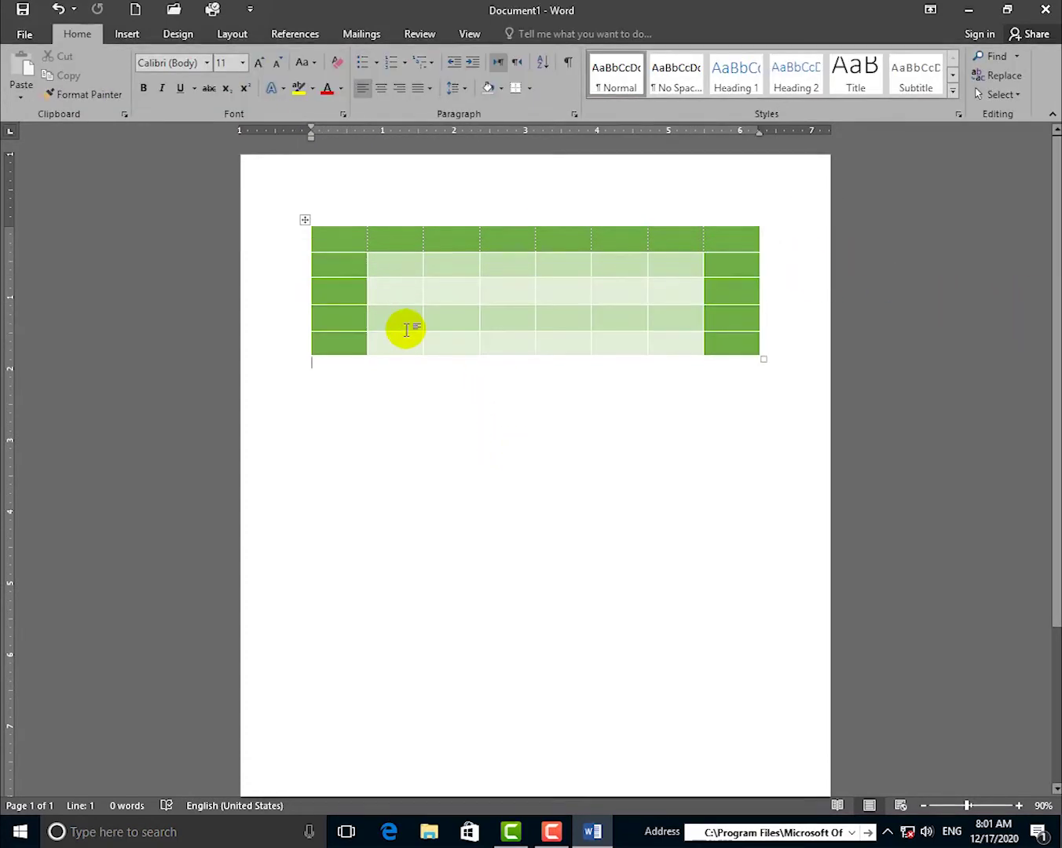
left_click(405, 328)
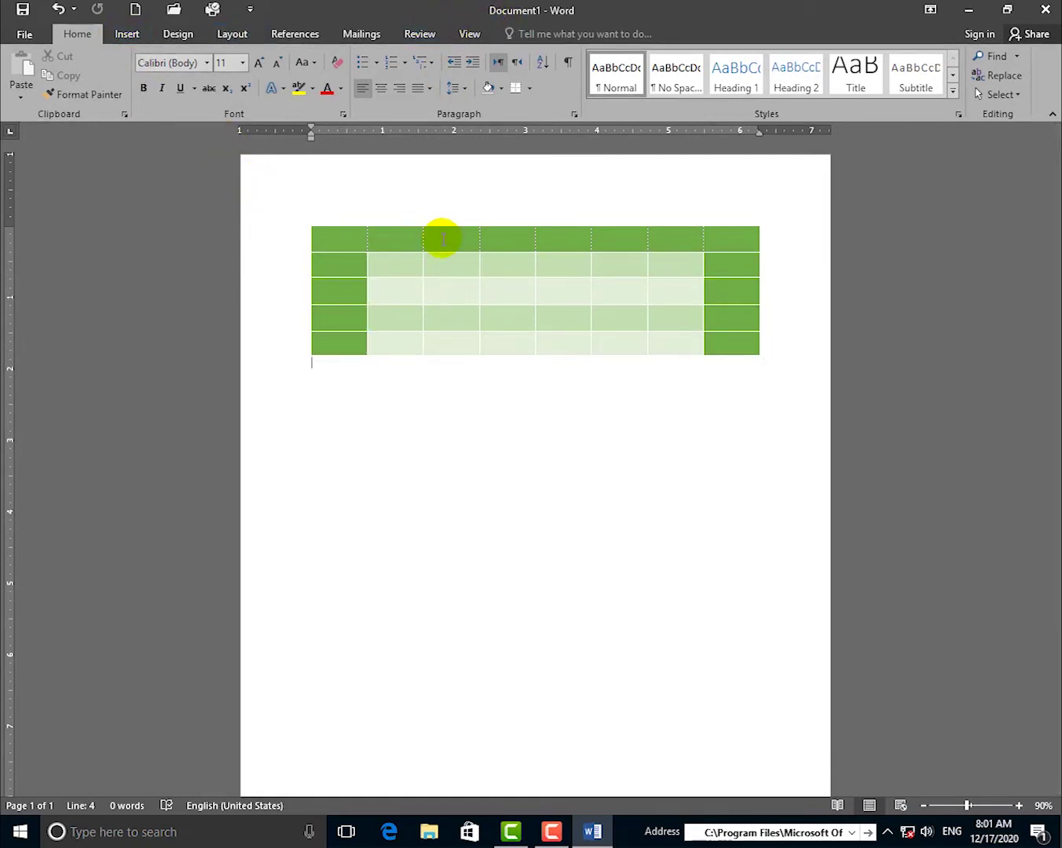
mouse_move(306, 219)
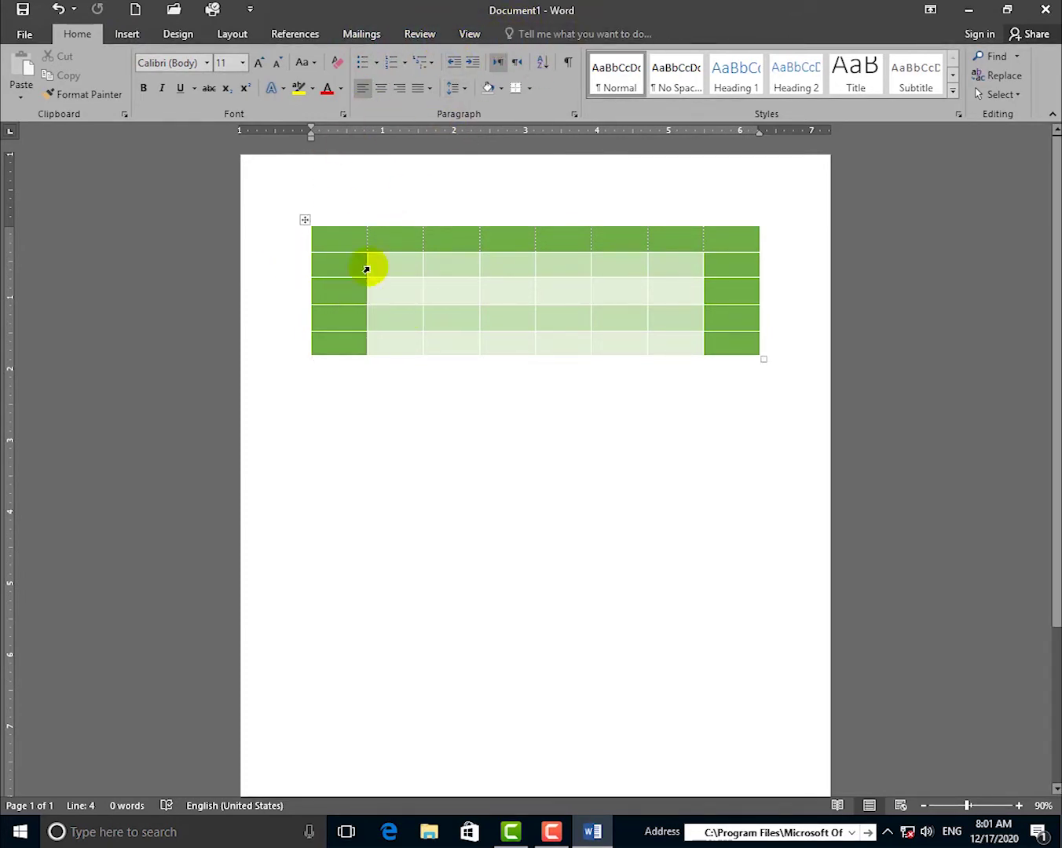
Step: Turn on the Banded Columns option for the whole table and deselect it
left_click(304, 221)
left_click(524, 36)
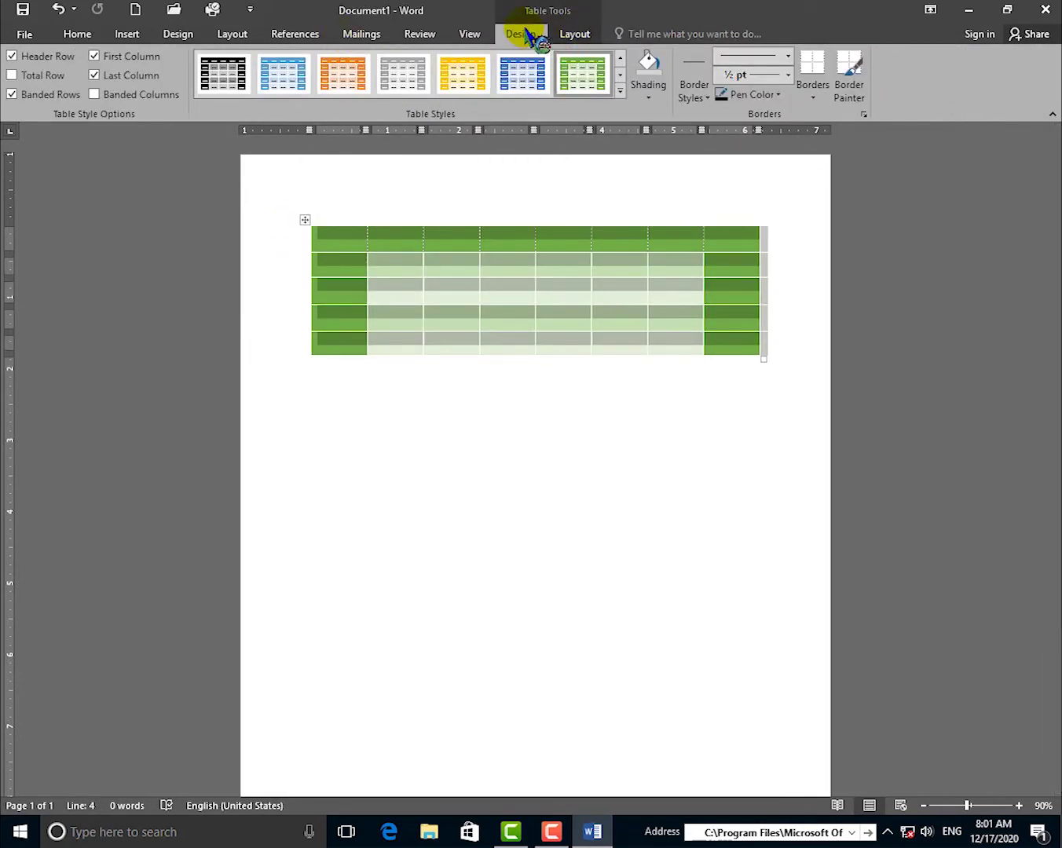
left_click(95, 95)
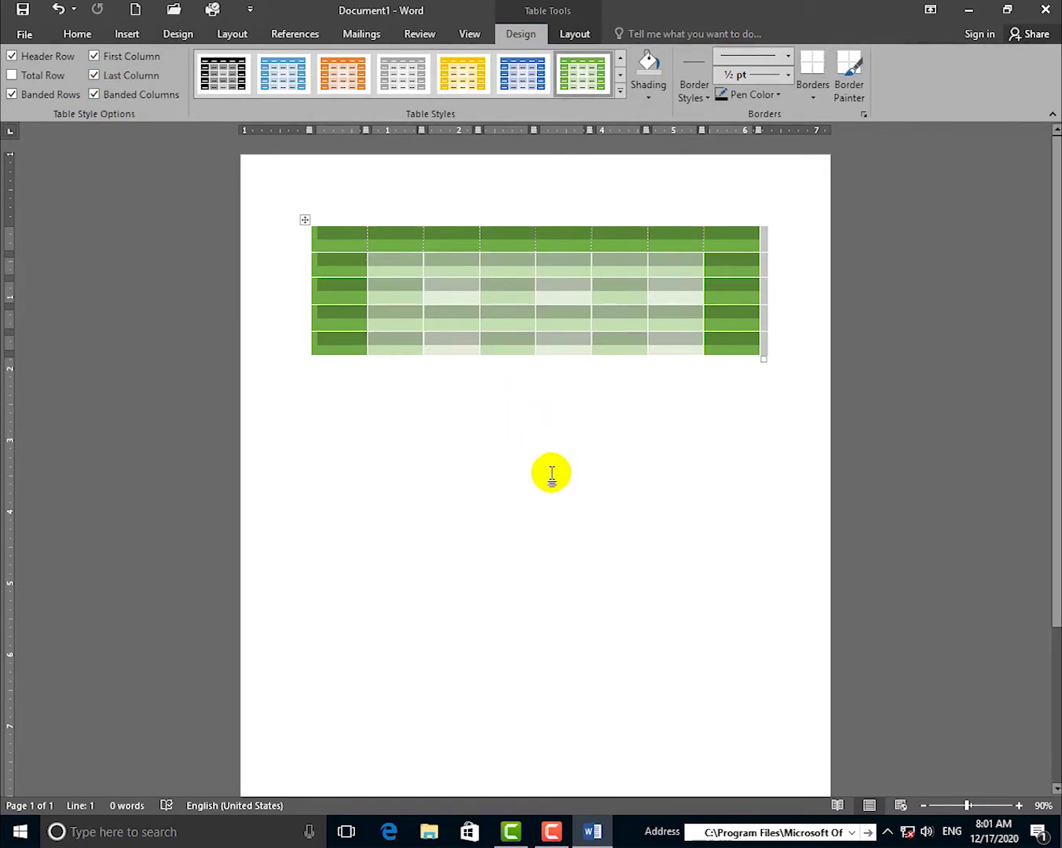
left_click(551, 471)
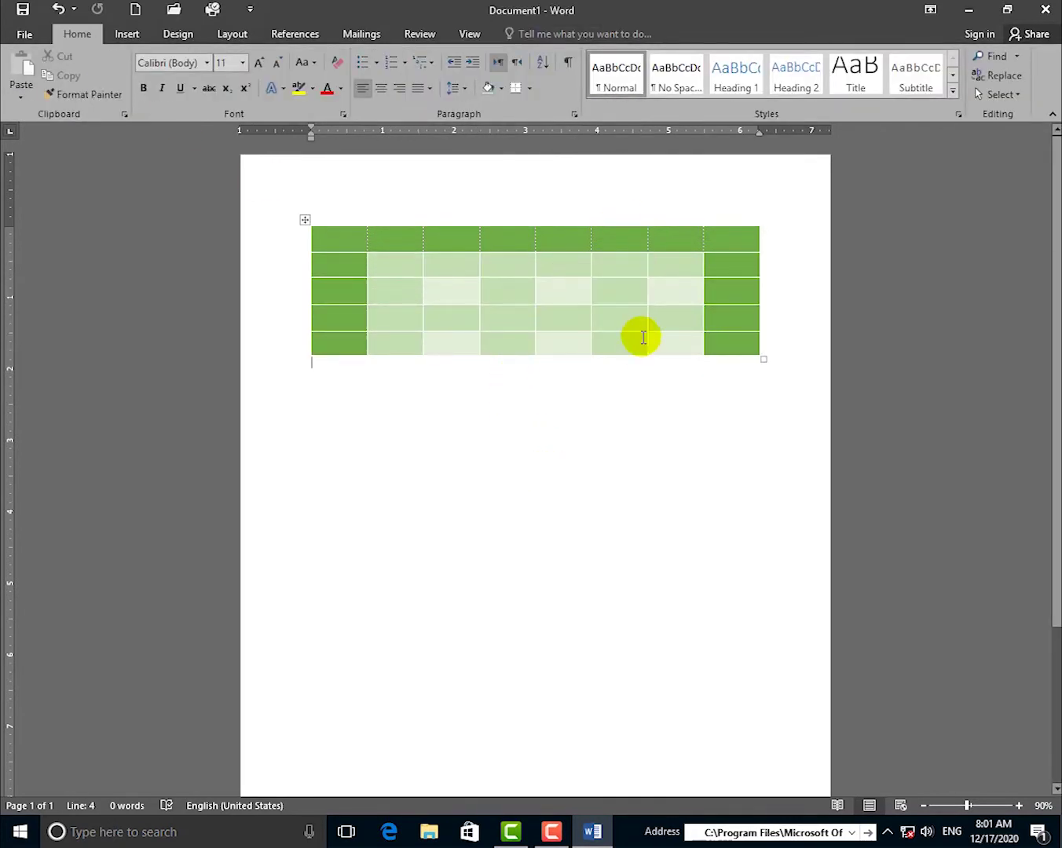
Step: Turn off the First Column and Last Column options for the whole table
left_click(302, 222)
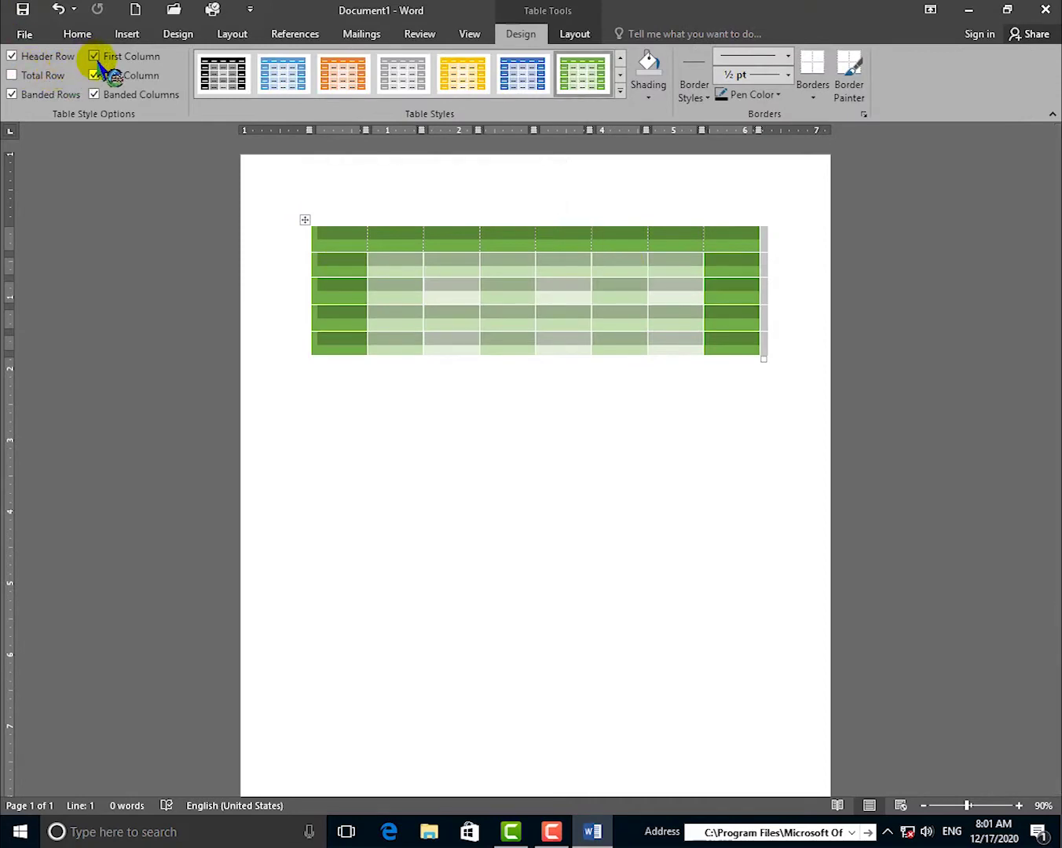
left_click(94, 57)
left_click(94, 75)
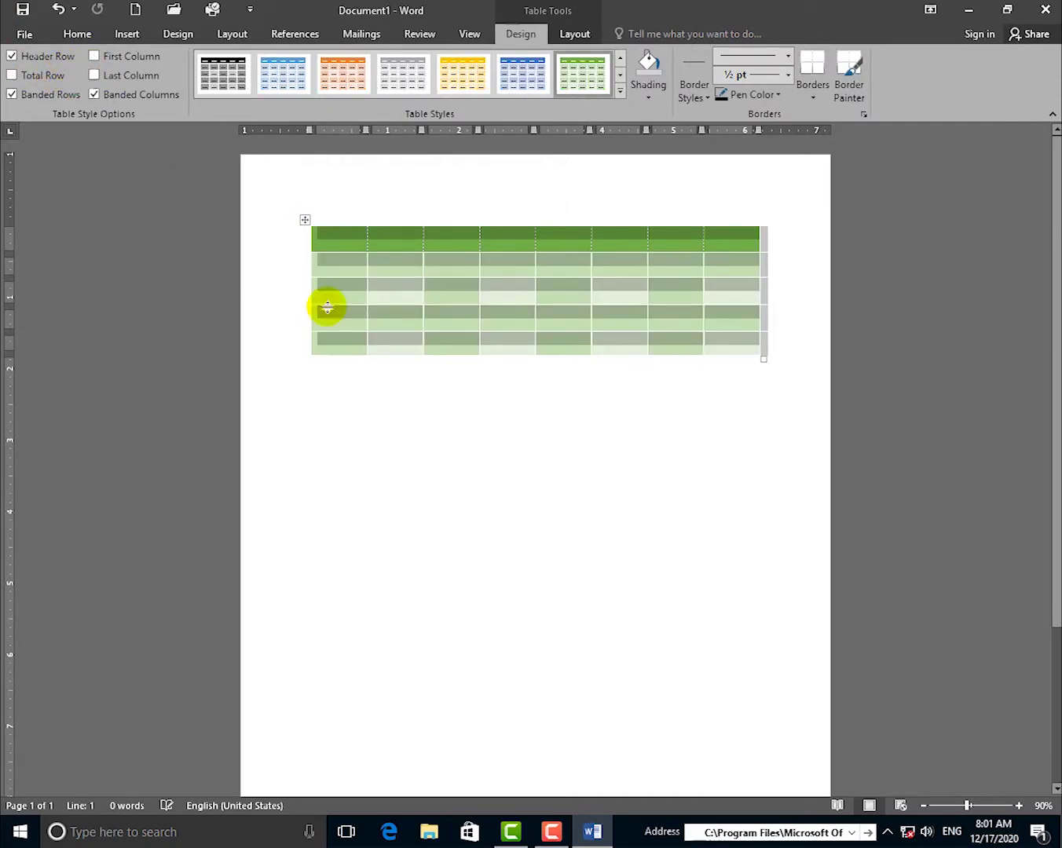
Step: Examine the table's column and row banding by selecting individual columns, single cells and the whole table
left_click(440, 417)
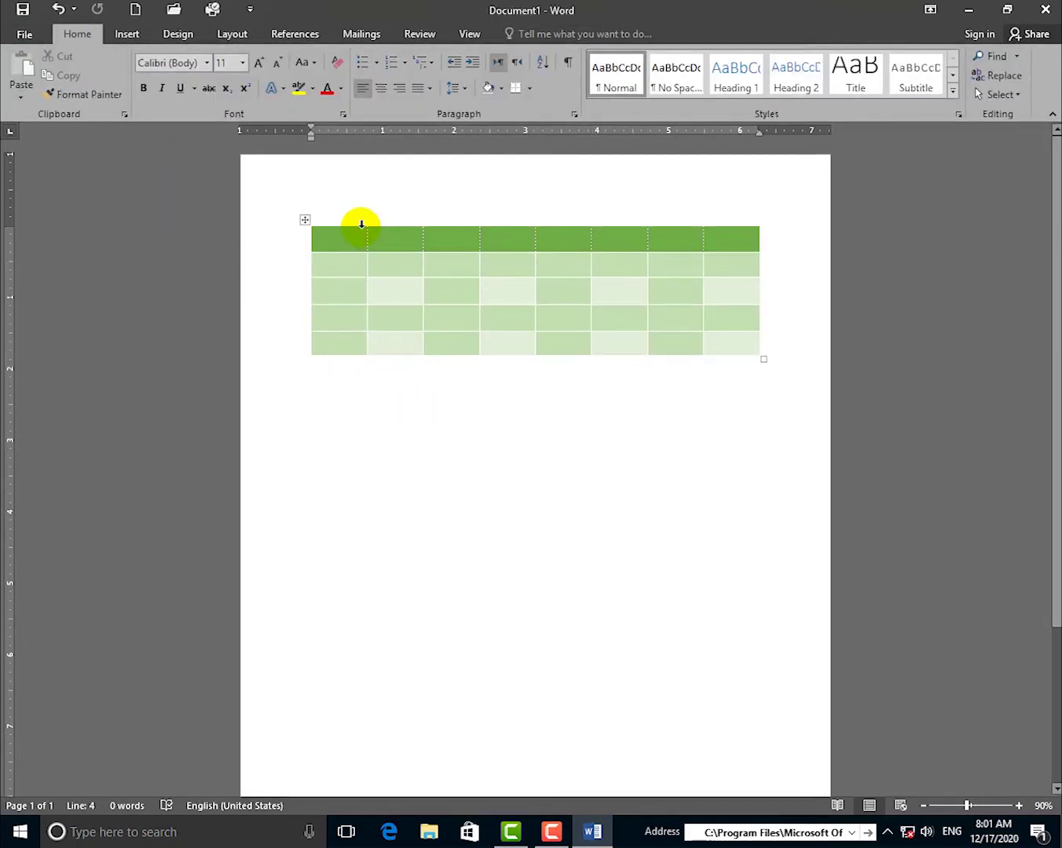
left_click(331, 218)
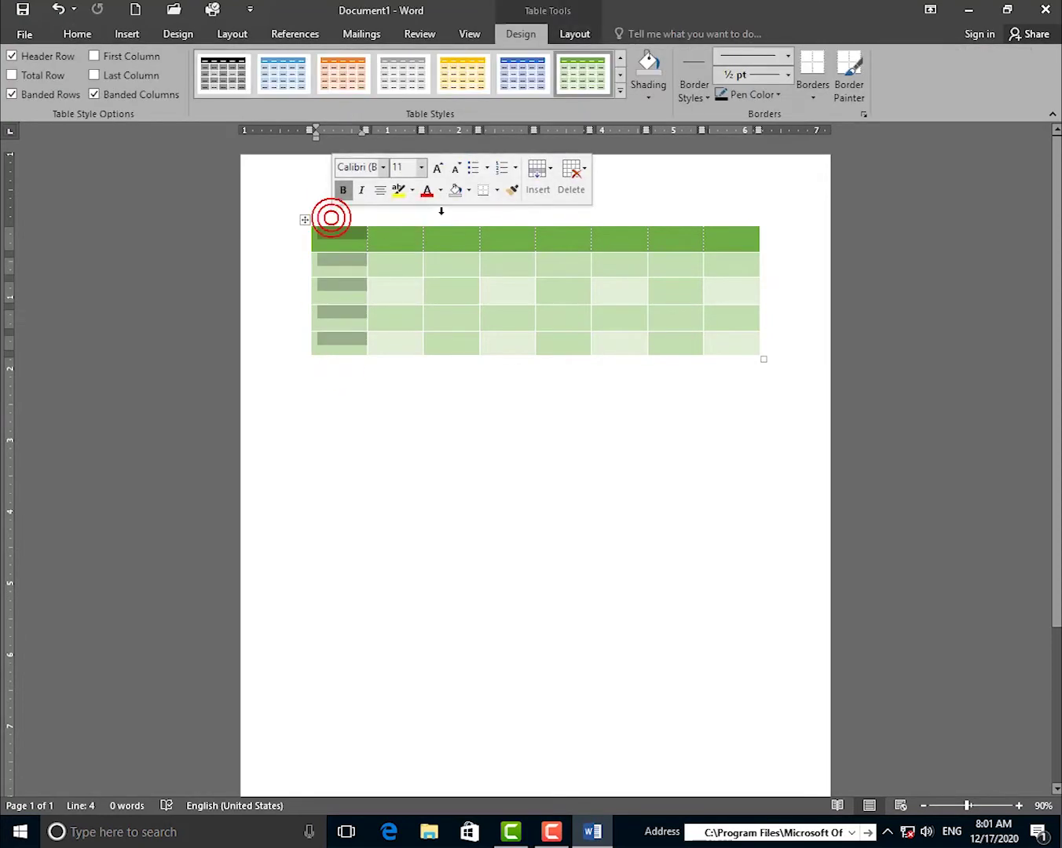
left_click(449, 221, "ctrl")
left_click(556, 218)
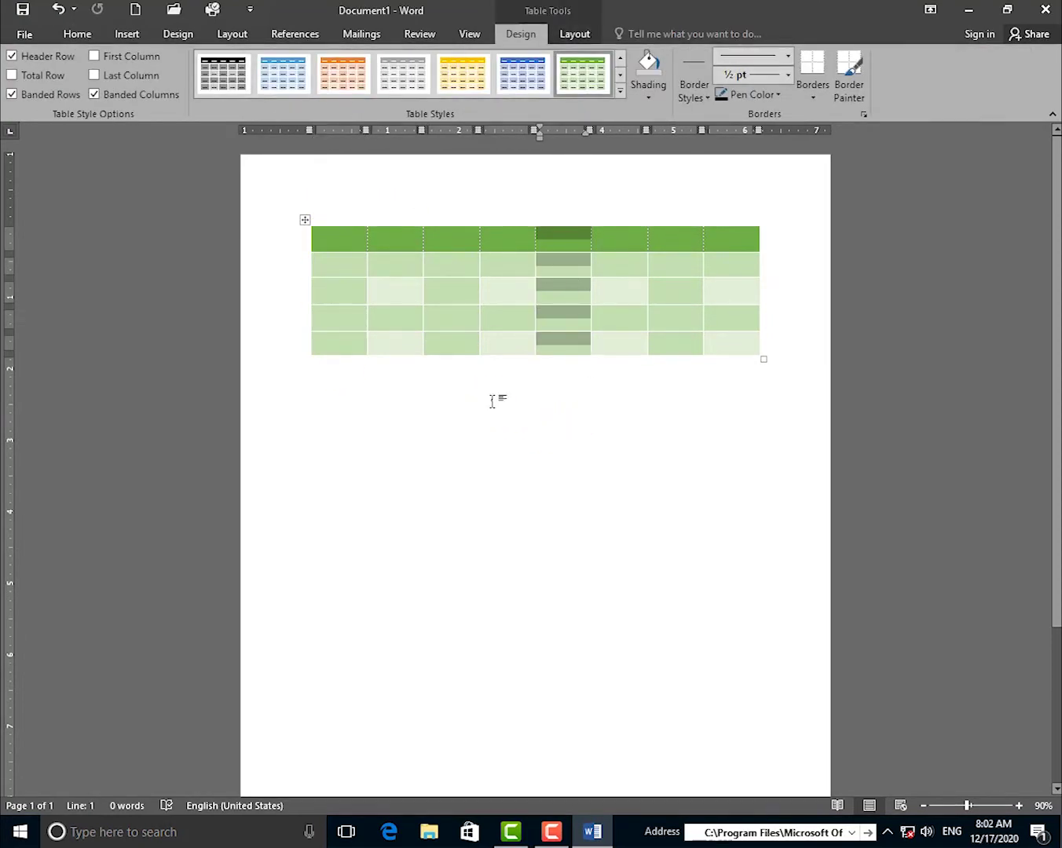
left_click(335, 251)
left_click(304, 220)
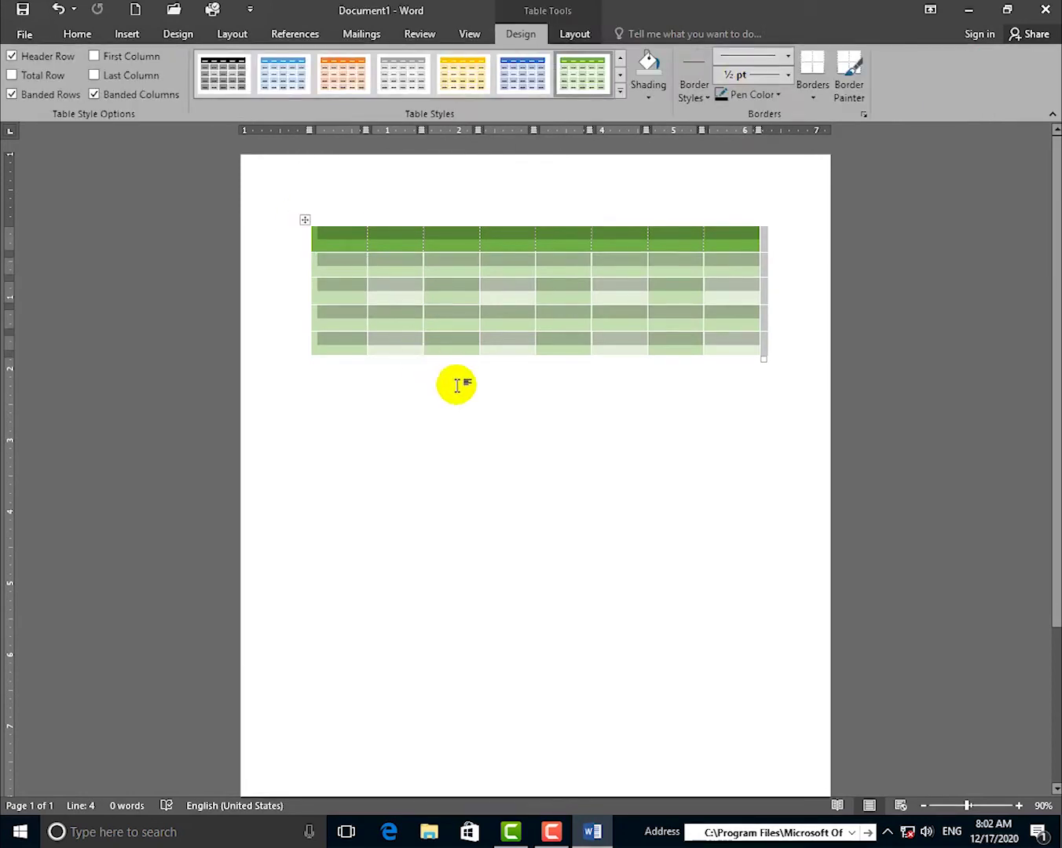
left_click(310, 238)
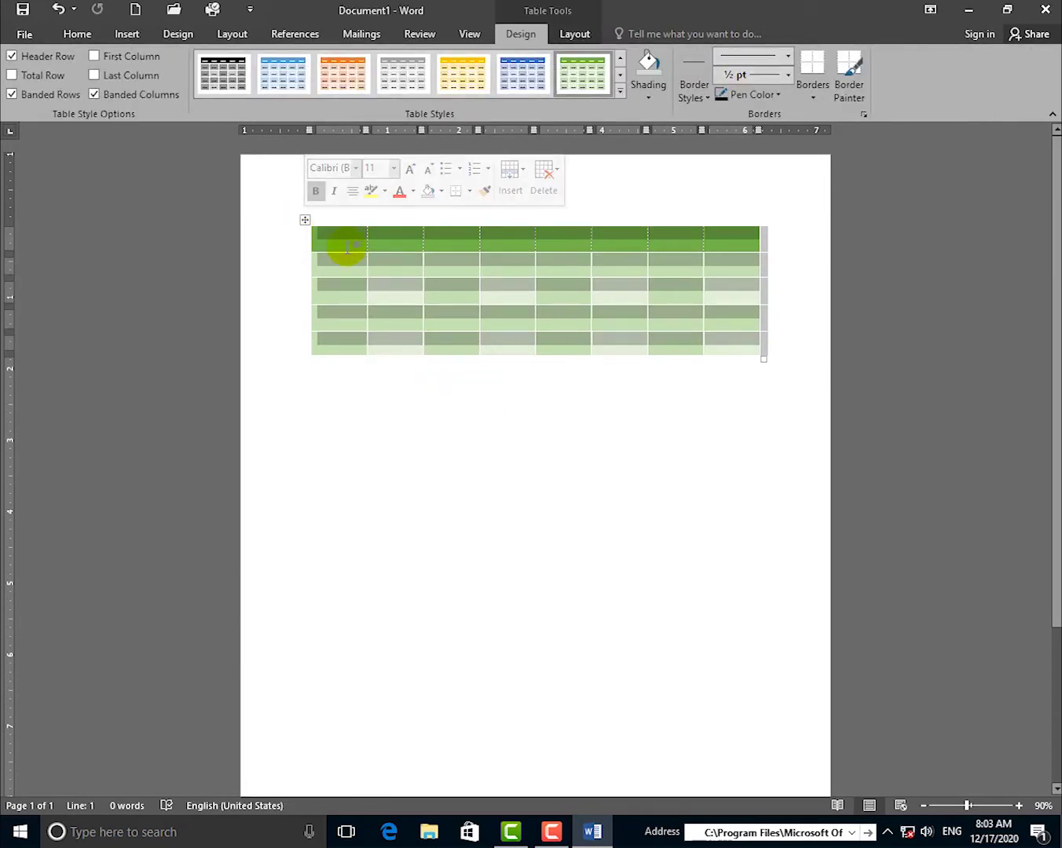
left_click(339, 222)
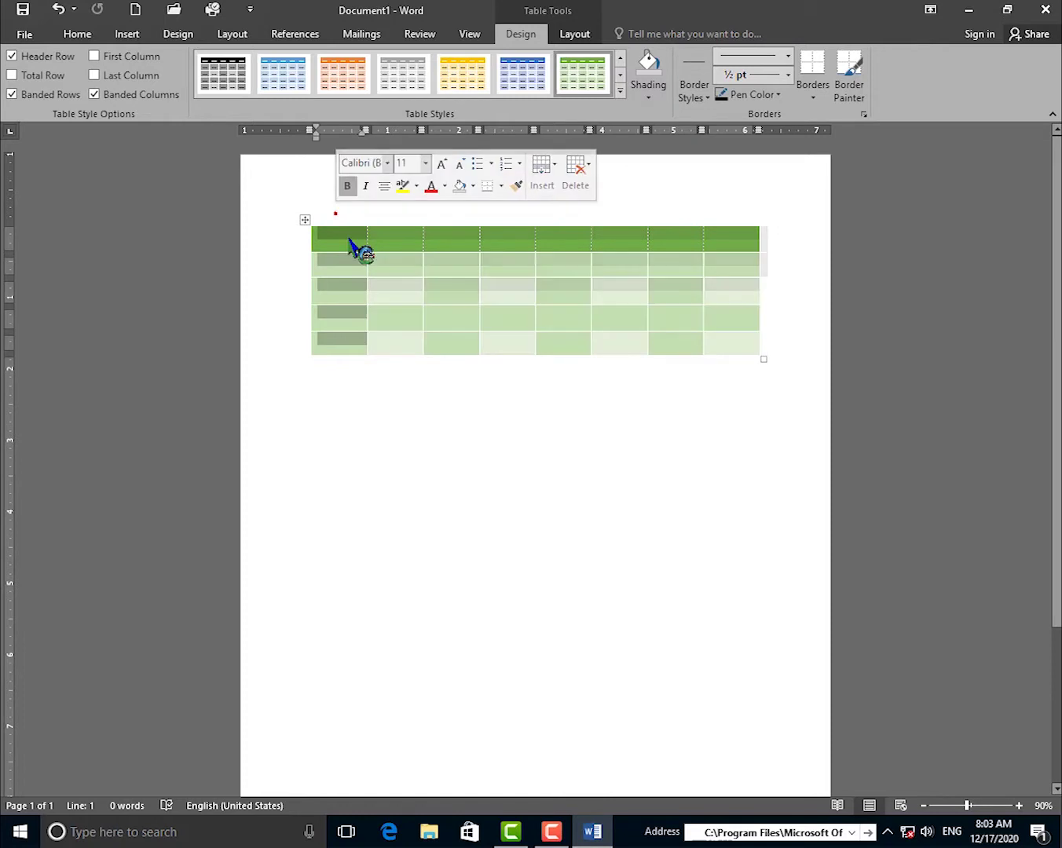
left_click(386, 301)
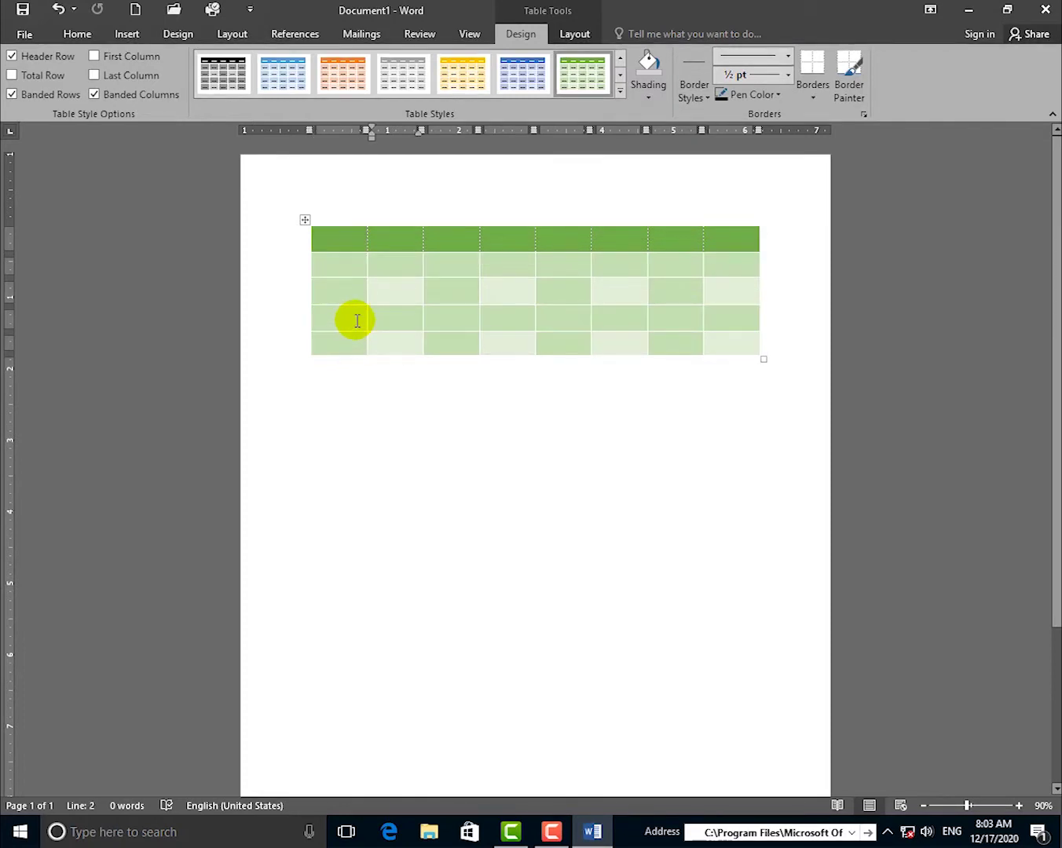
left_click(353, 272)
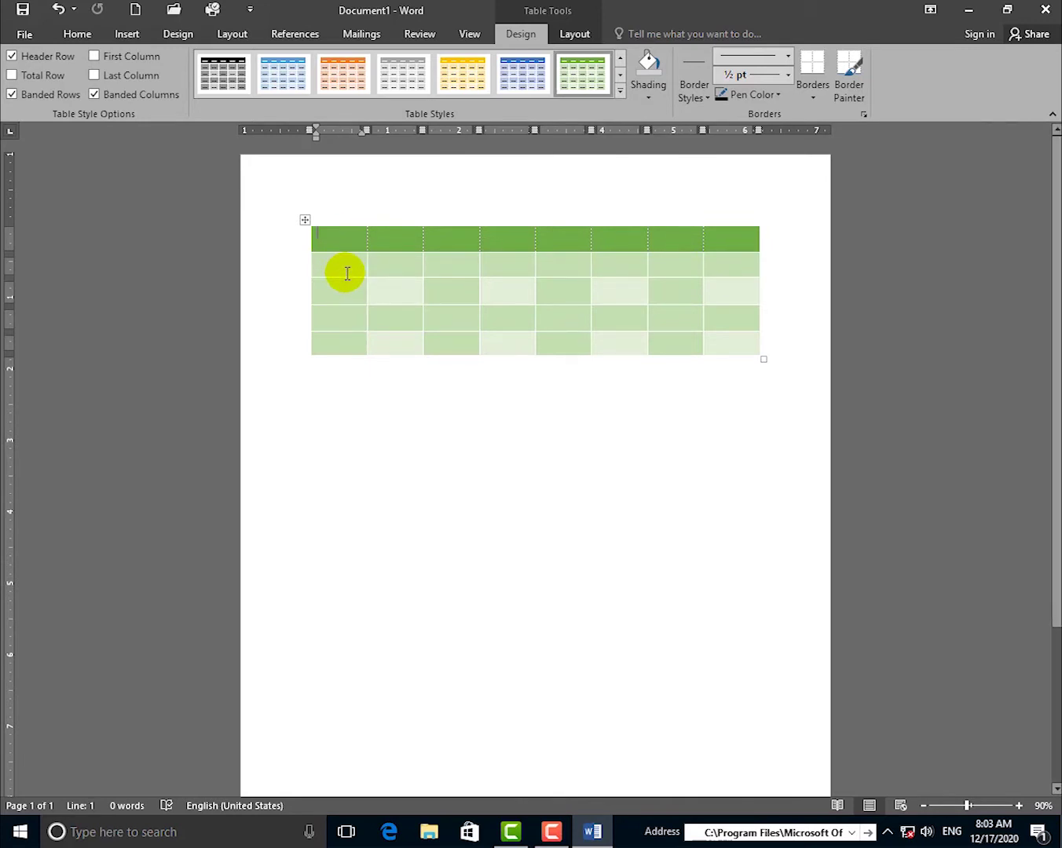
left_click(337, 217)
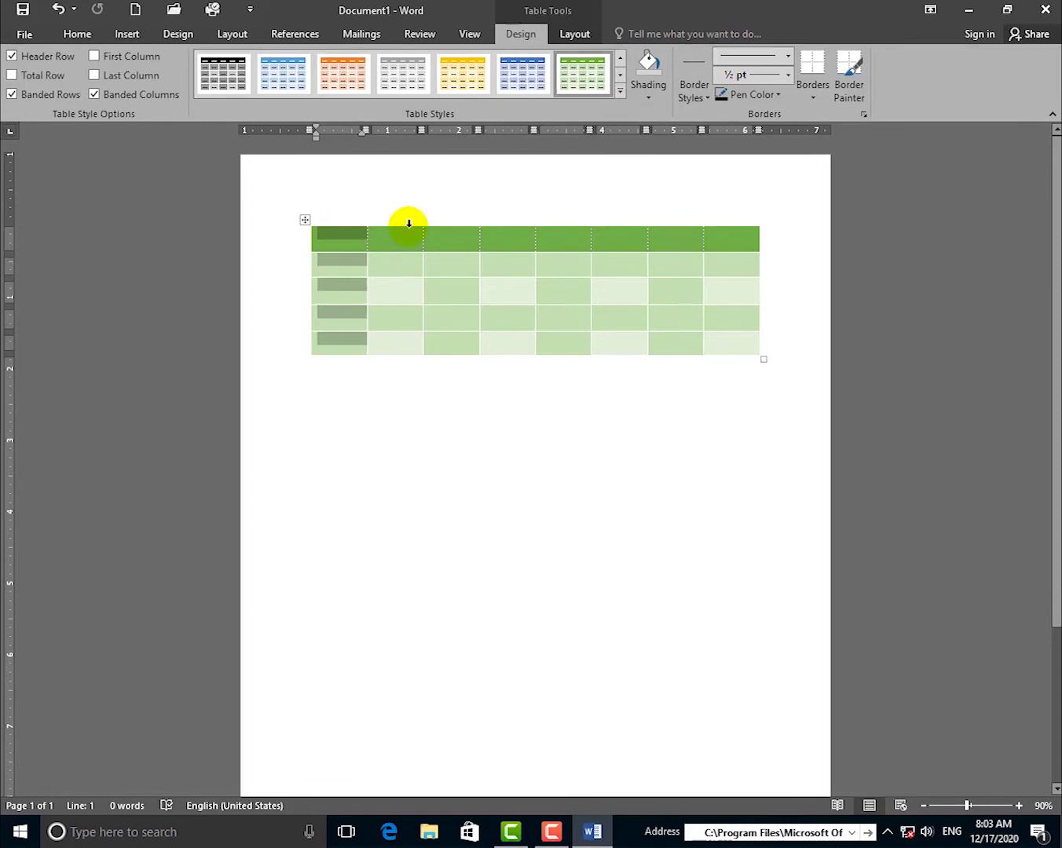
Step: Turn off the Banded Columns and Banded Rows options for the table
left_click(286, 269)
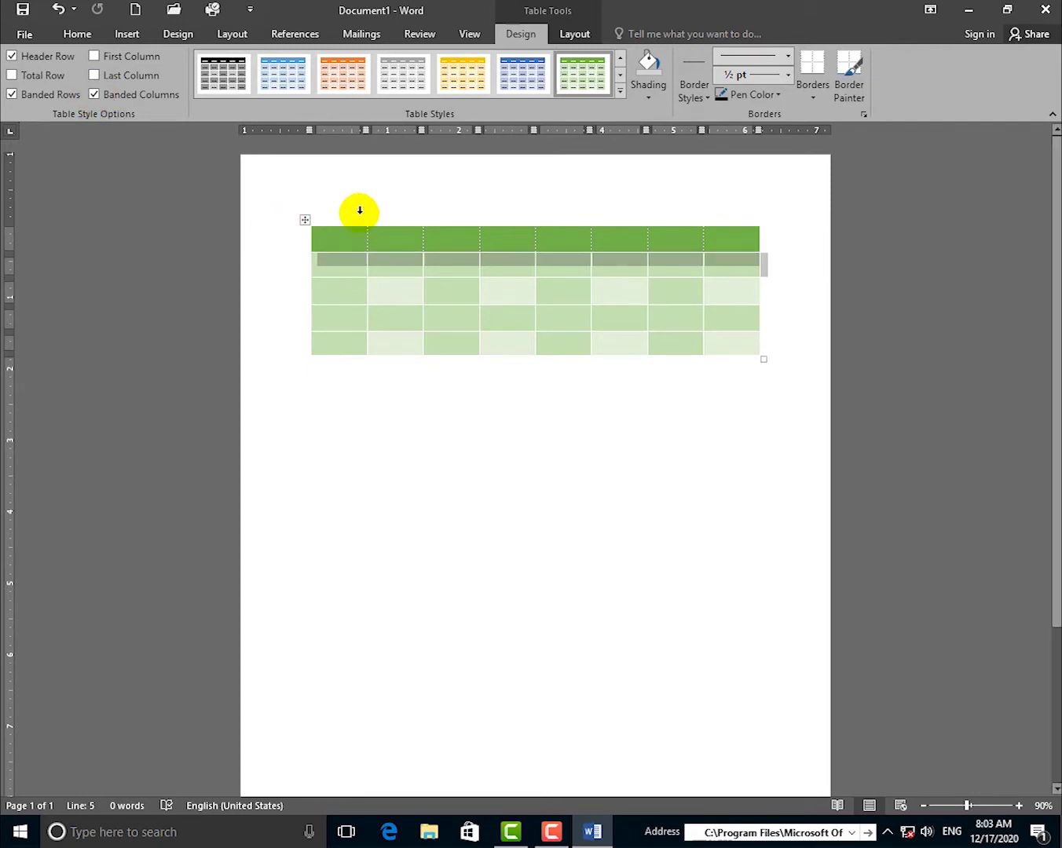
left_click(95, 95)
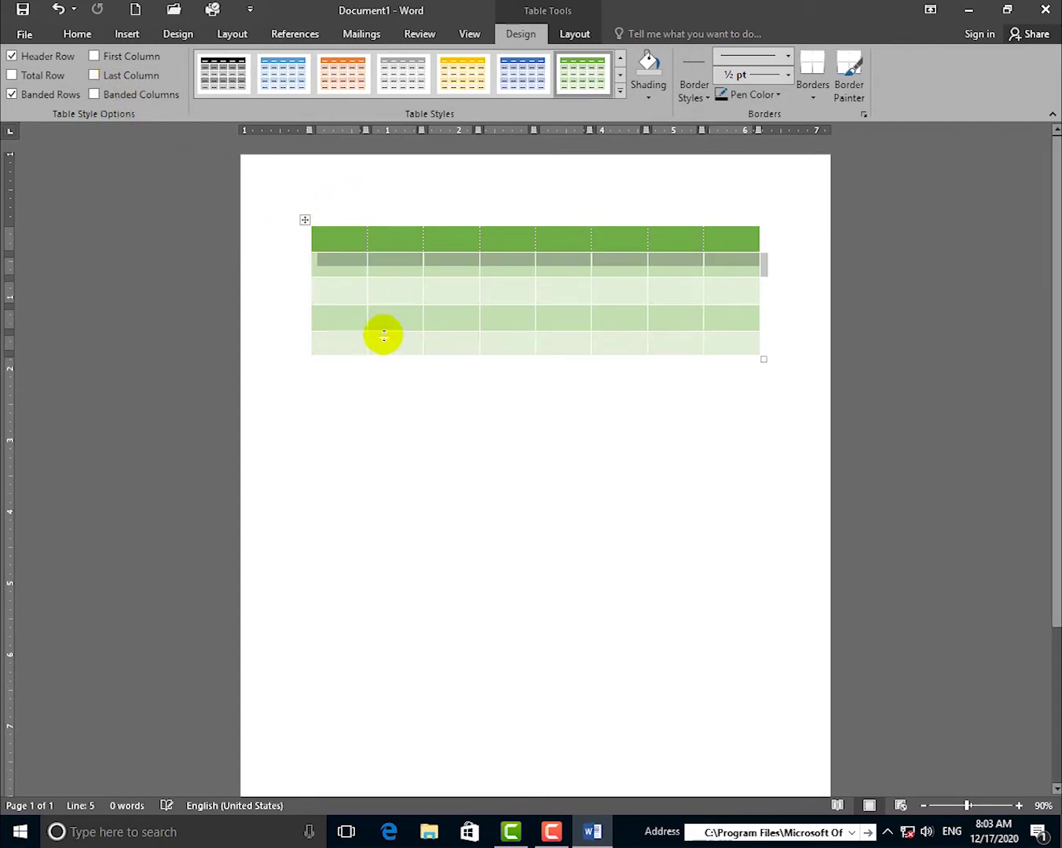
left_click(11, 95)
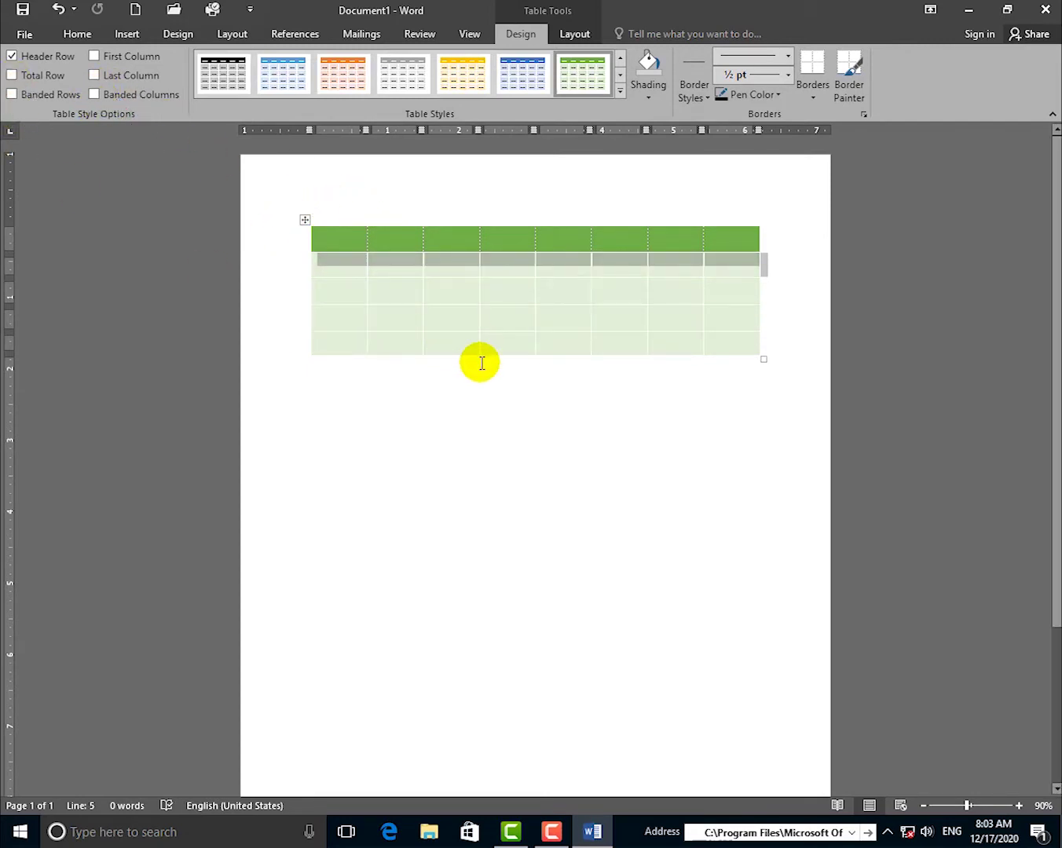
Step: Shade every cell of the table with the light blue theme color
left_click(300, 216)
left_click(304, 226)
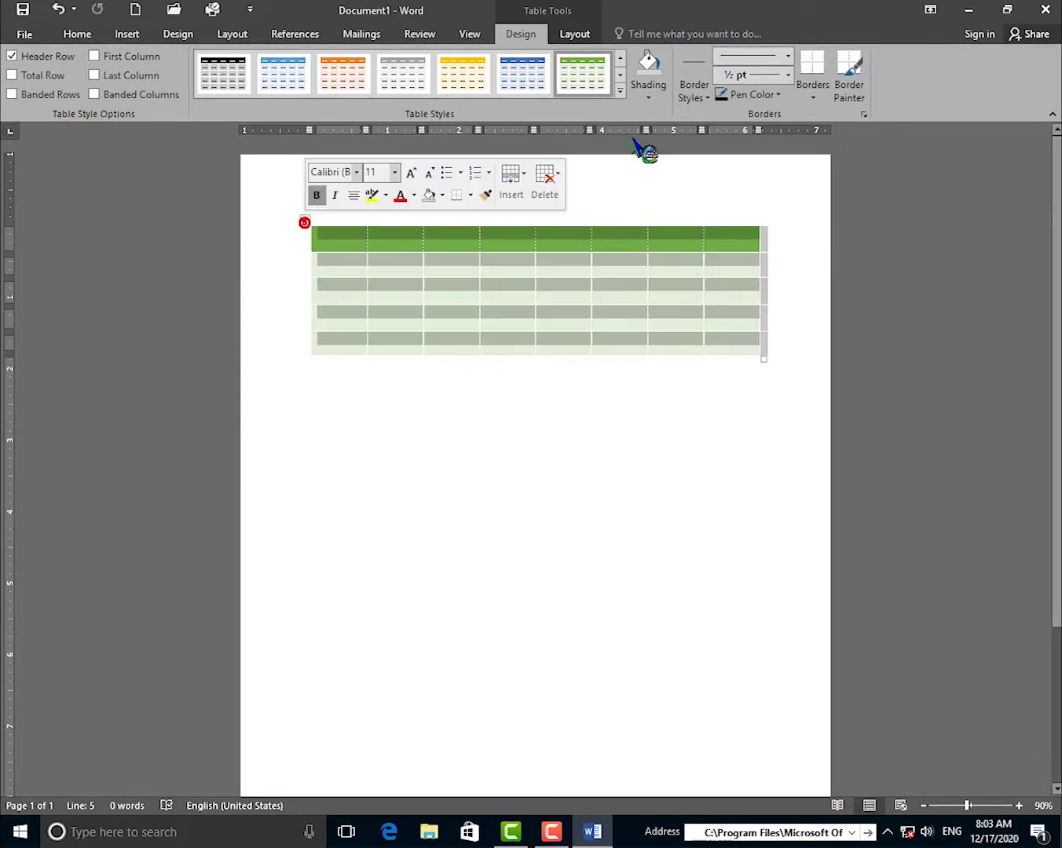
left_click(648, 97)
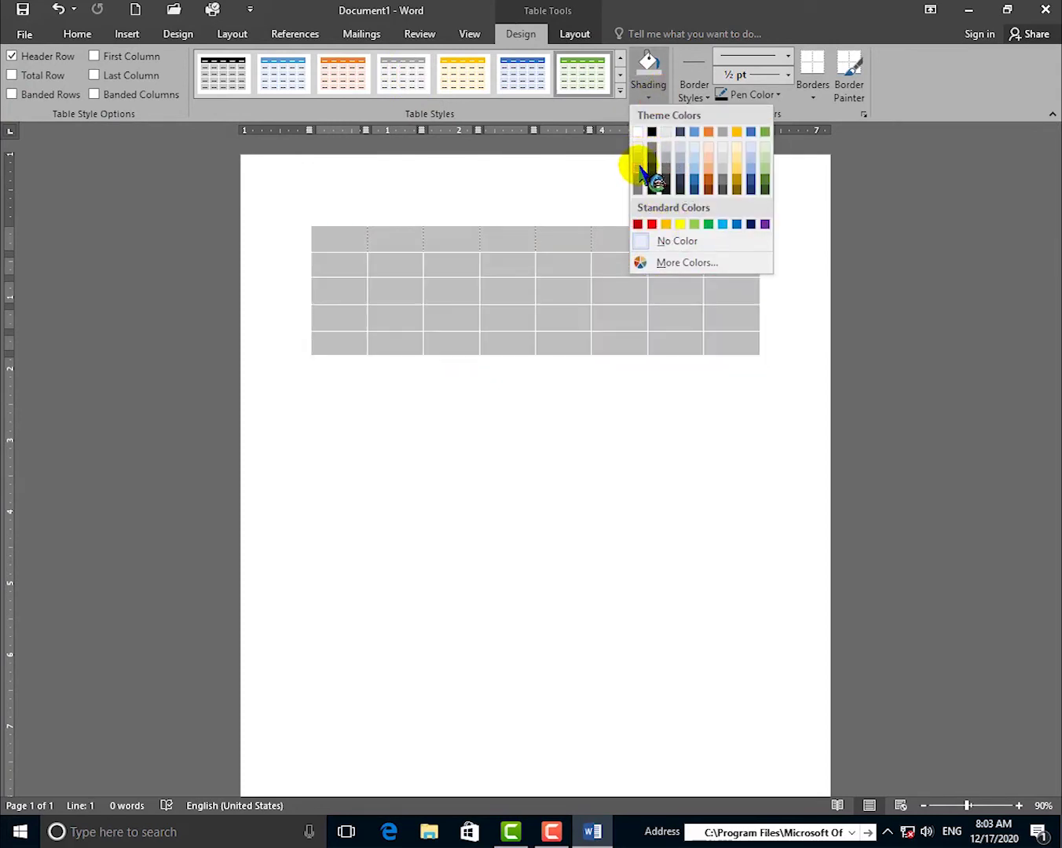
left_click(694, 135)
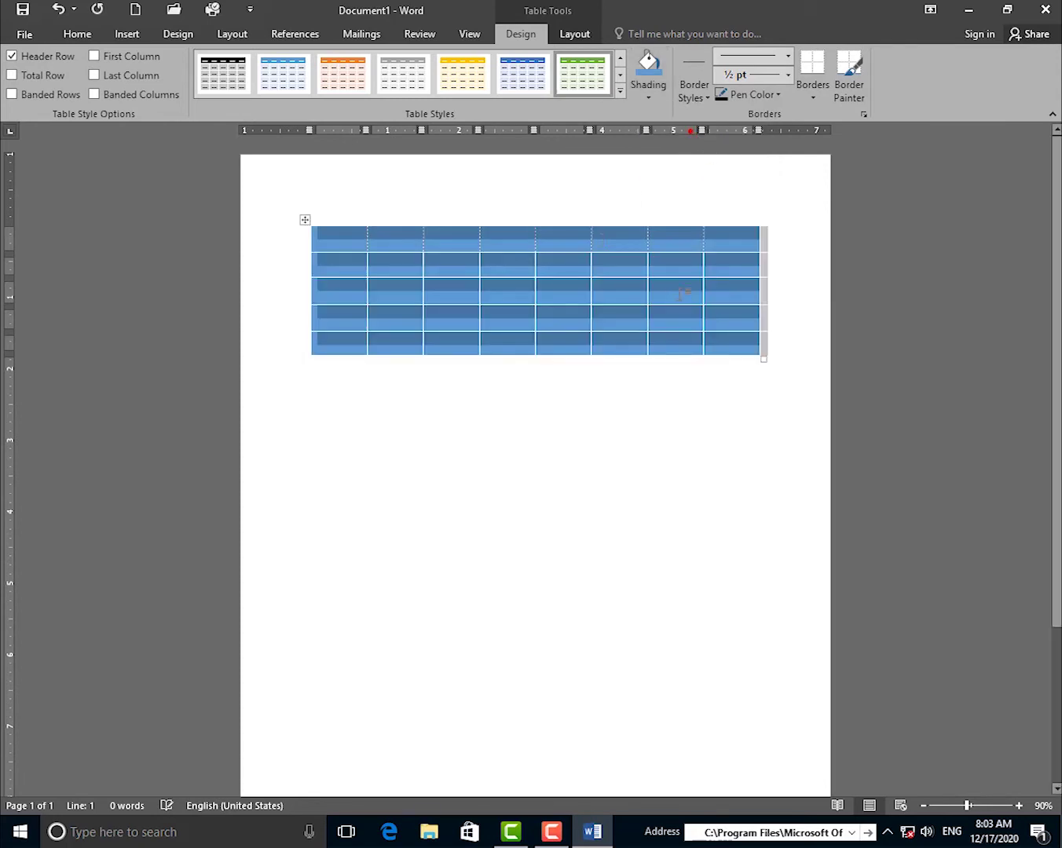
Step: Apply the Grid Table 6 Colorful - Accent 2 style to the table and rename that style as My style
left_click(620, 90)
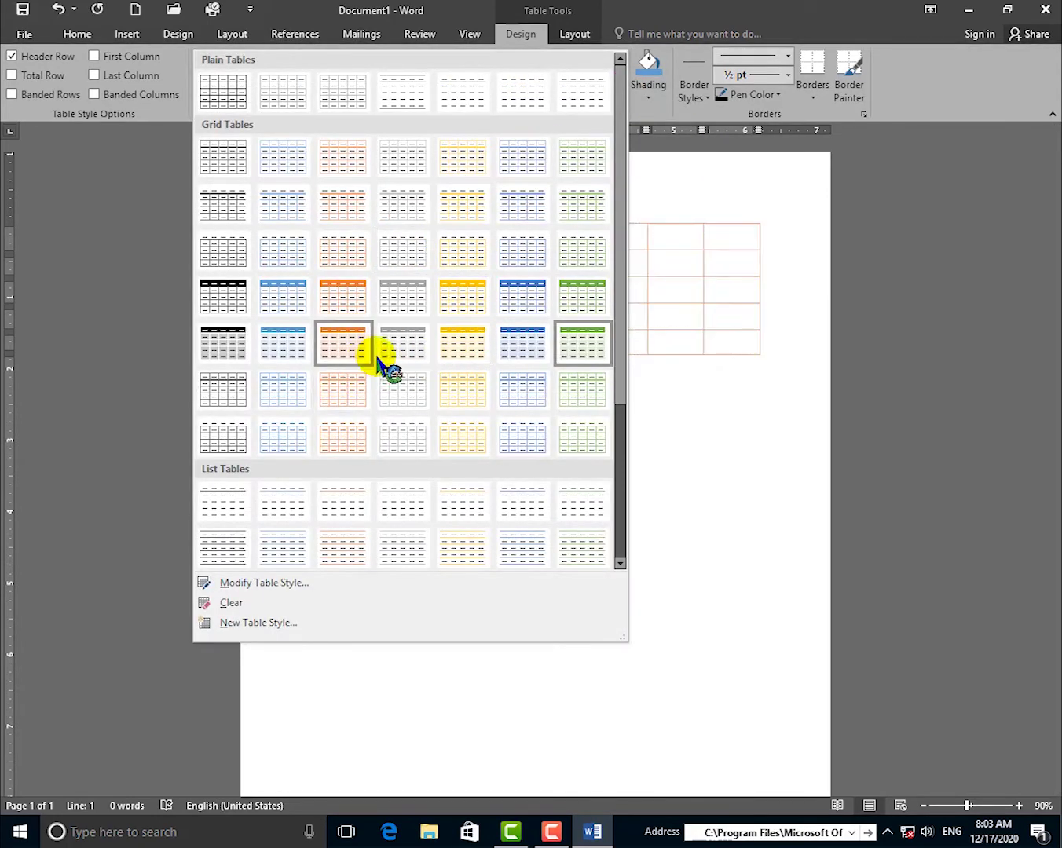
left_click(349, 391)
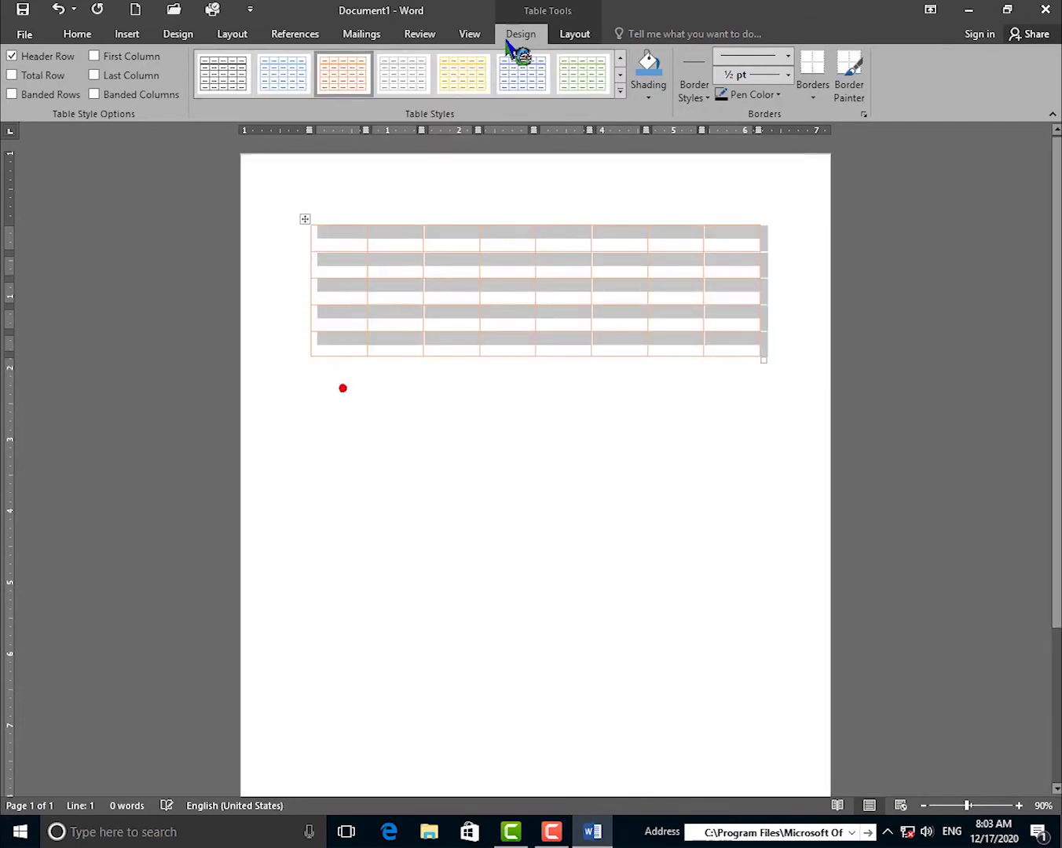
left_click(619, 91)
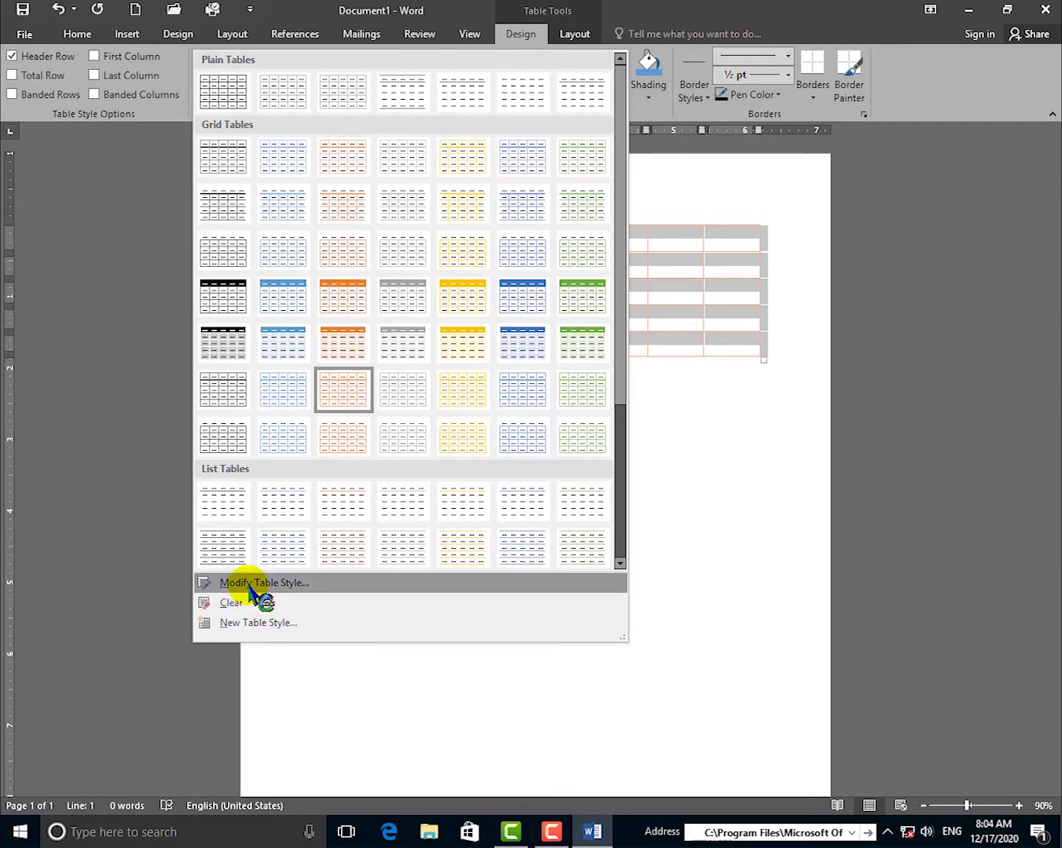
left_click(296, 582)
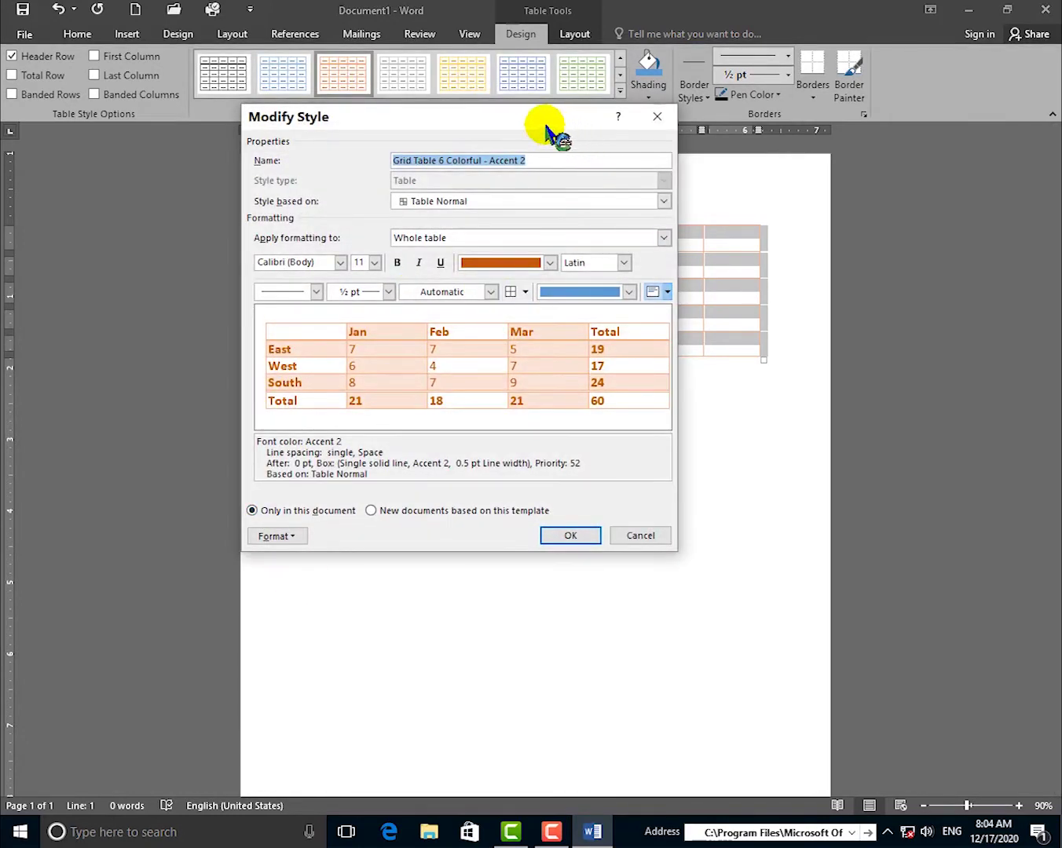
left_click_drag(544, 130, 540, 161)
left_click(543, 200)
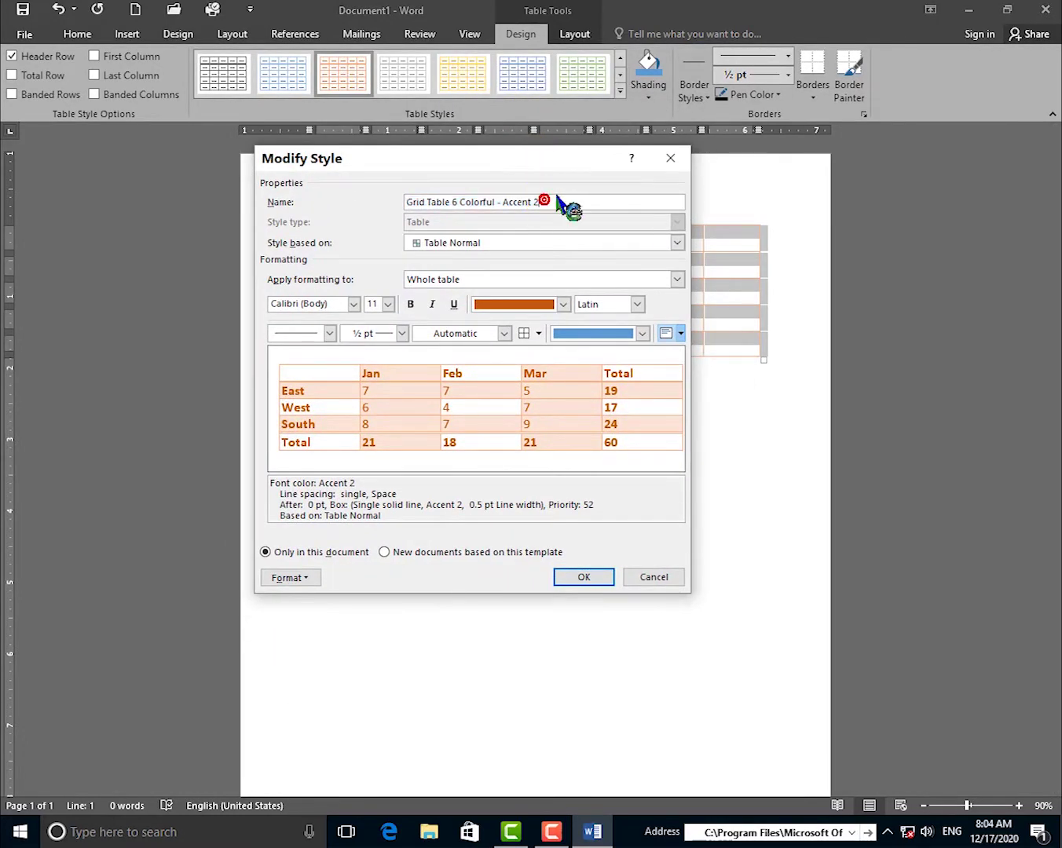
double_click(571, 202)
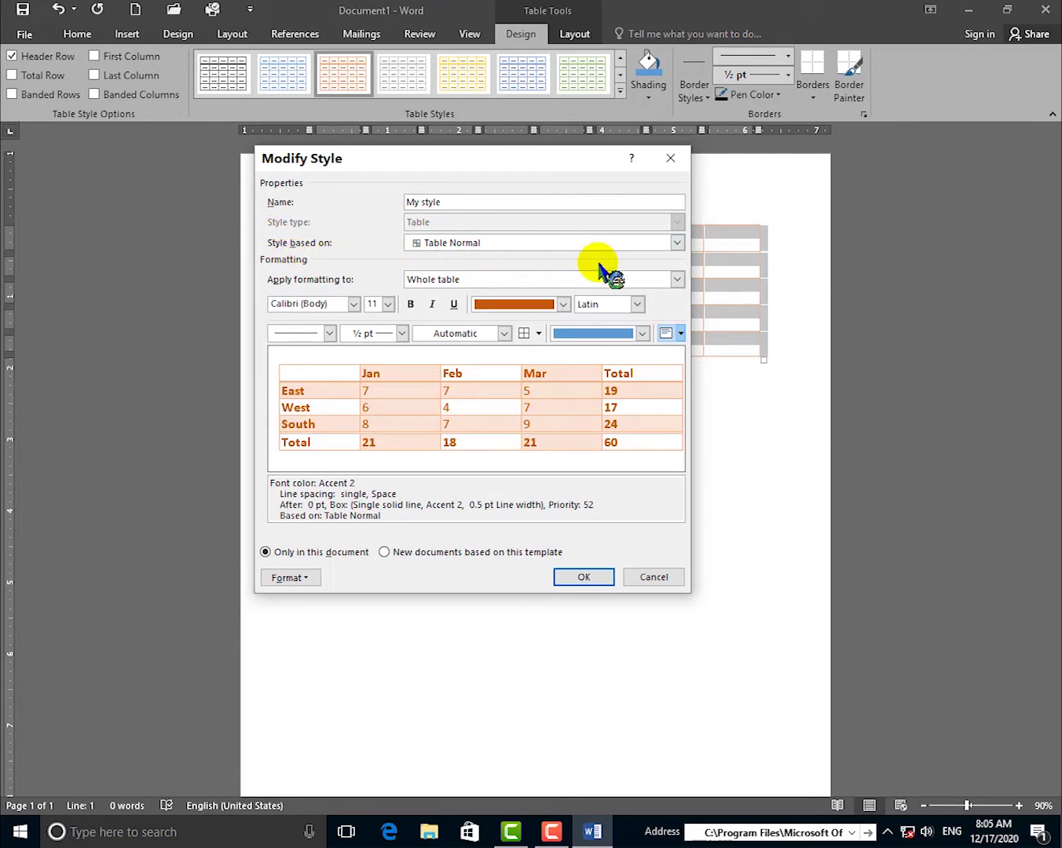
Step: Base the style on Table Normal and apply its formatting to the whole table
left_click(676, 244)
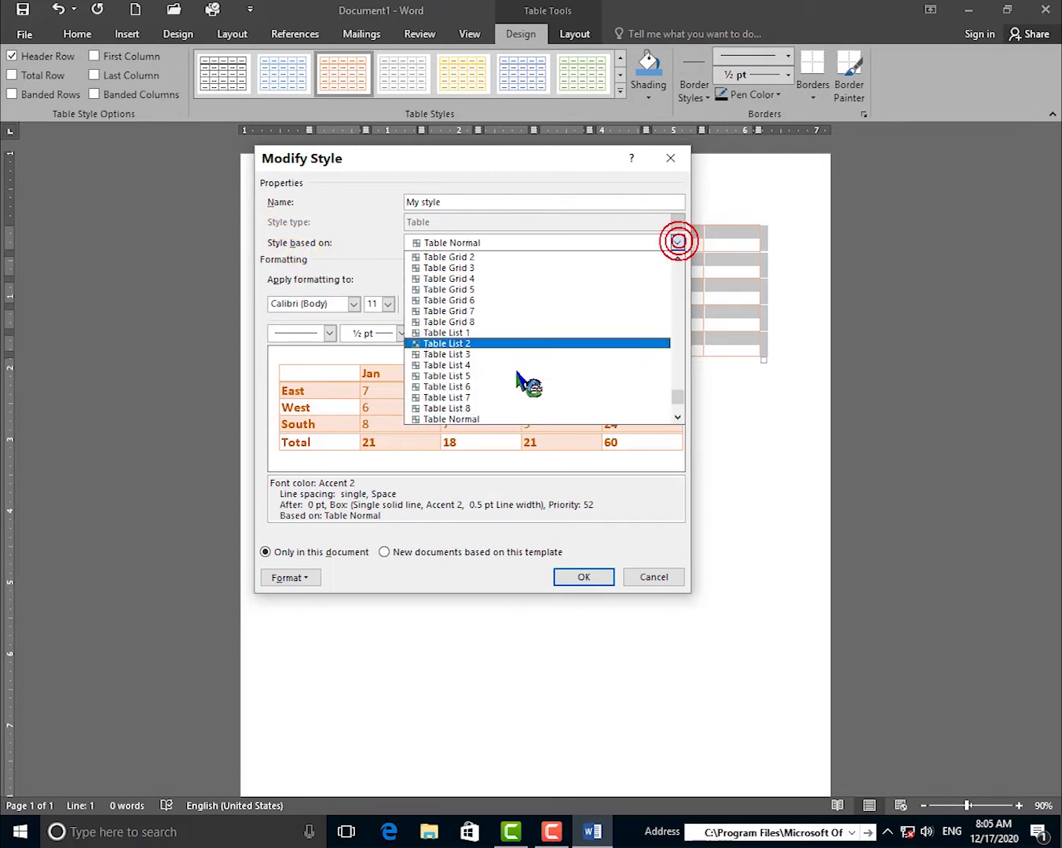
left_click(464, 420)
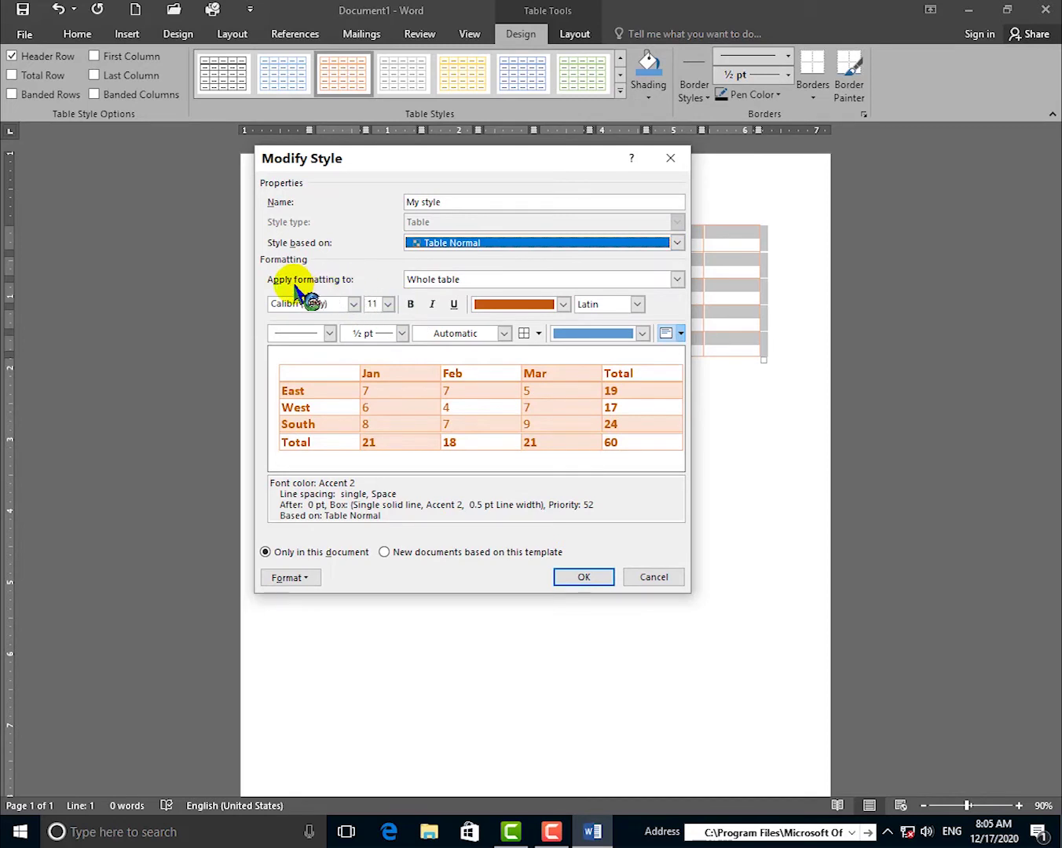
left_click(677, 280)
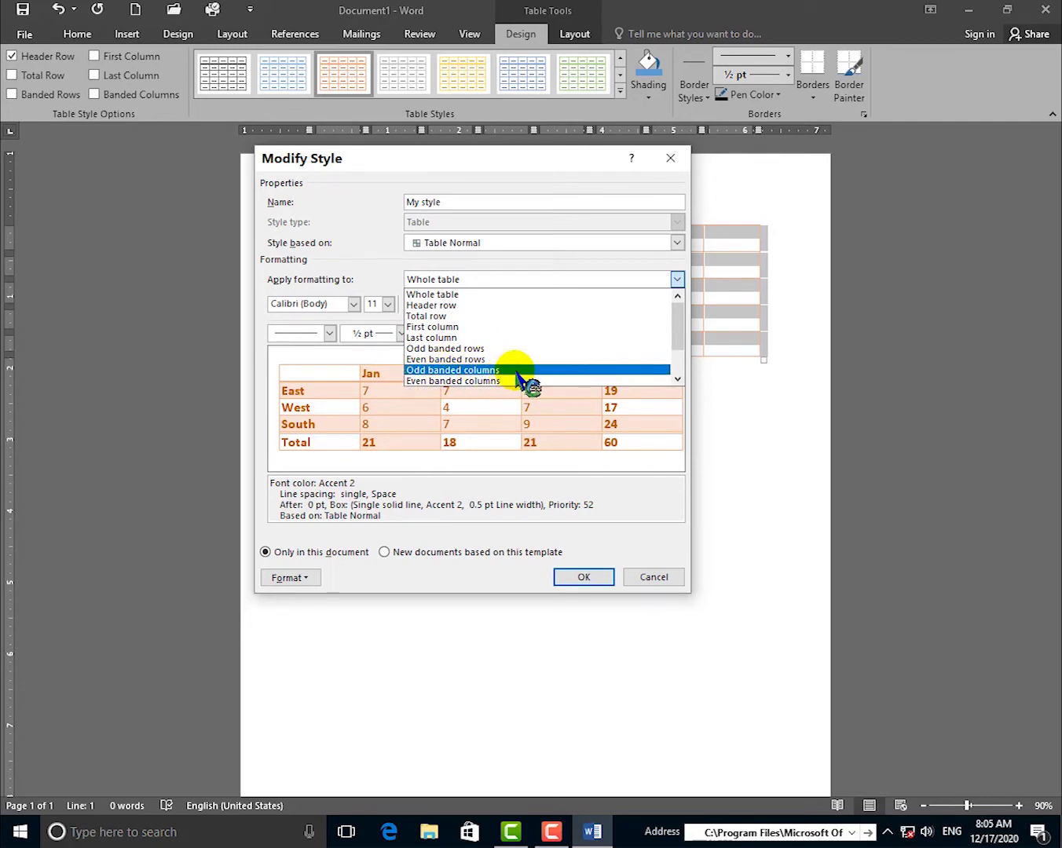
left_click(444, 294)
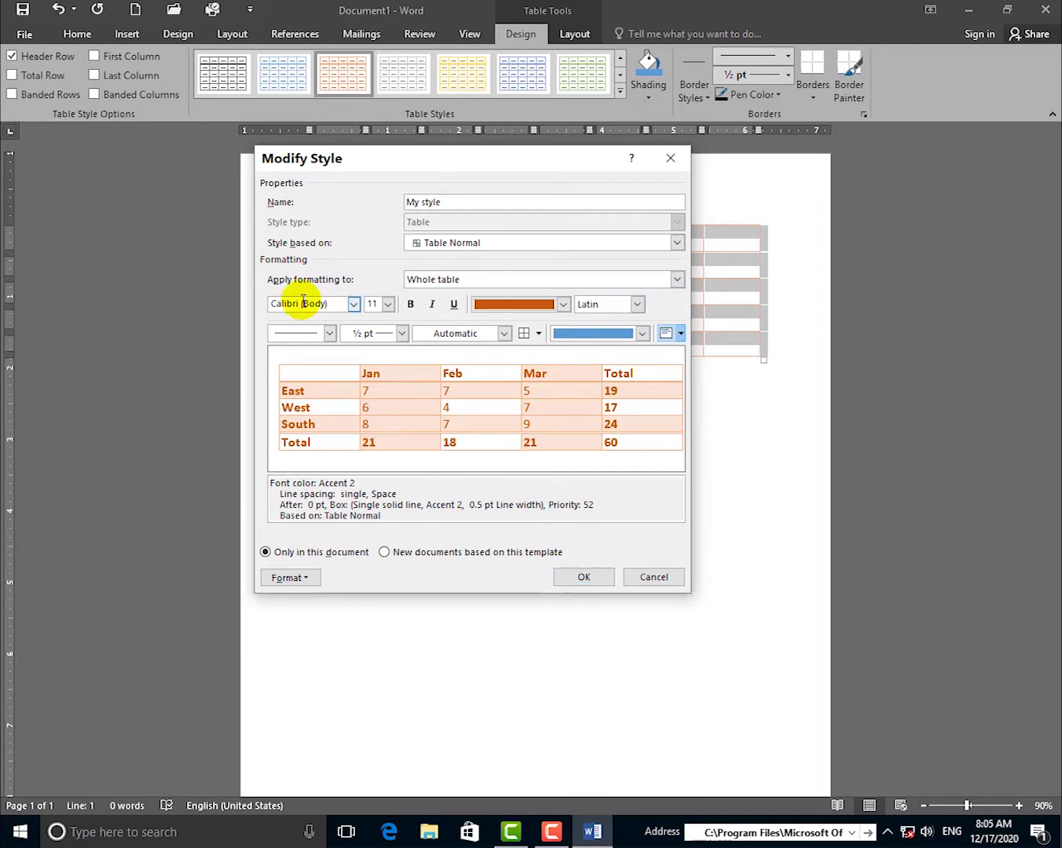
Step: Set the style's font to Algerian
left_click(354, 305)
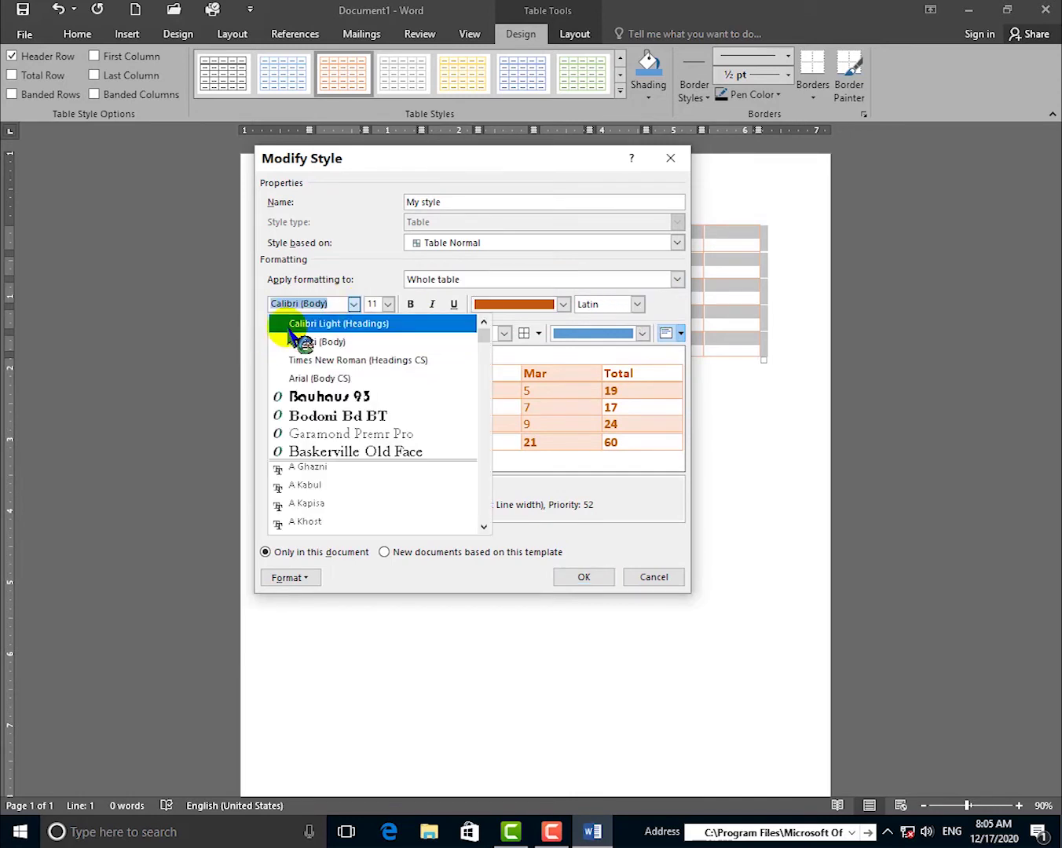
scroll(344, 407, "down", 1)
scroll(351, 408, "down", 1)
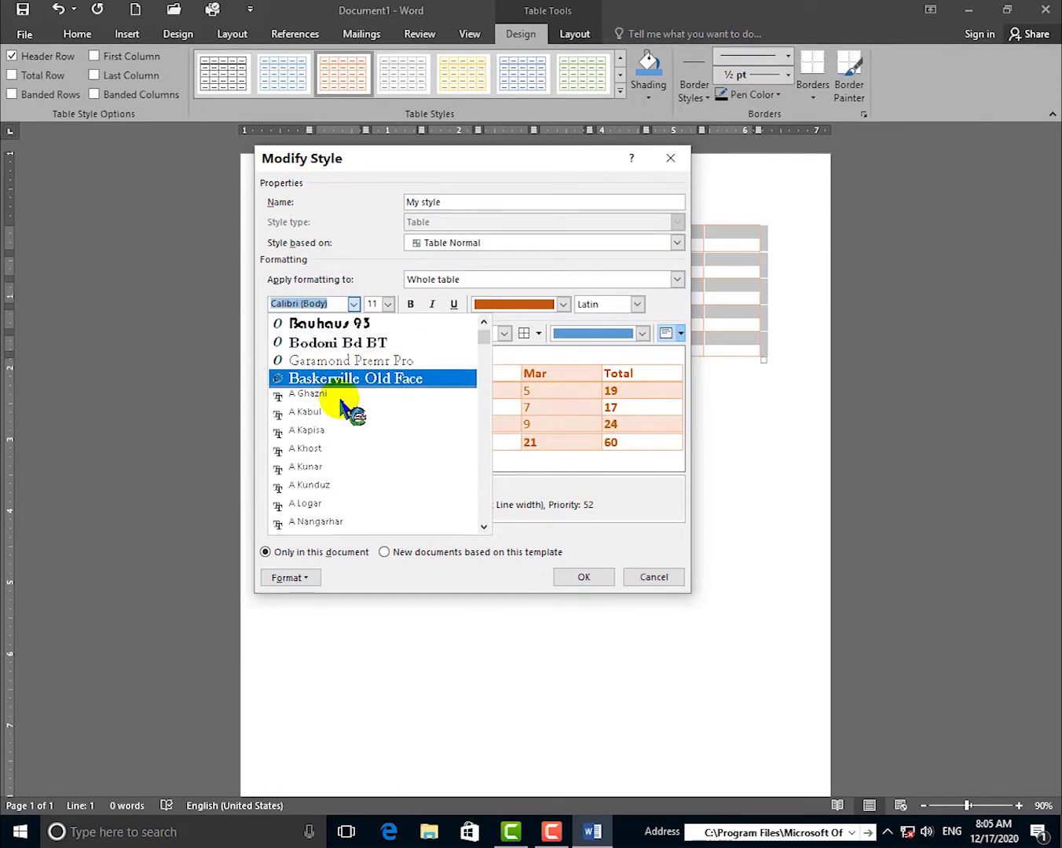
scroll(356, 439, "down", 3)
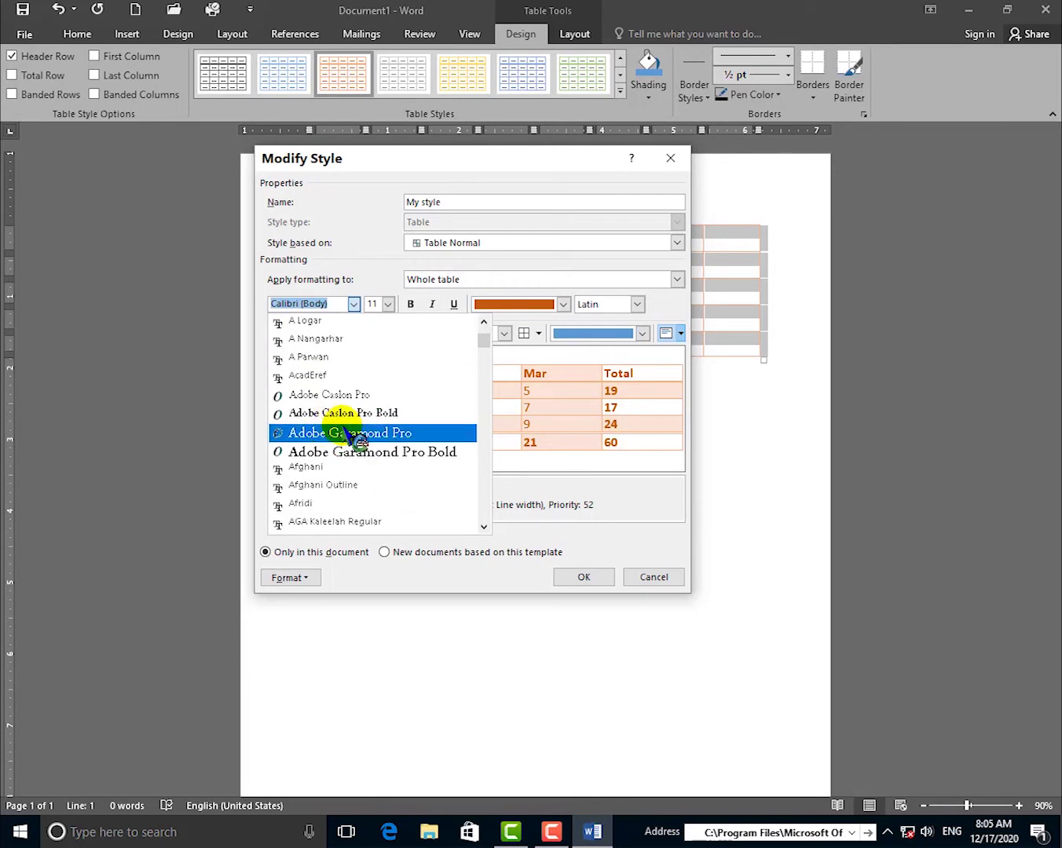
scroll(358, 448, "down", 2)
scroll(363, 444, "up", 1)
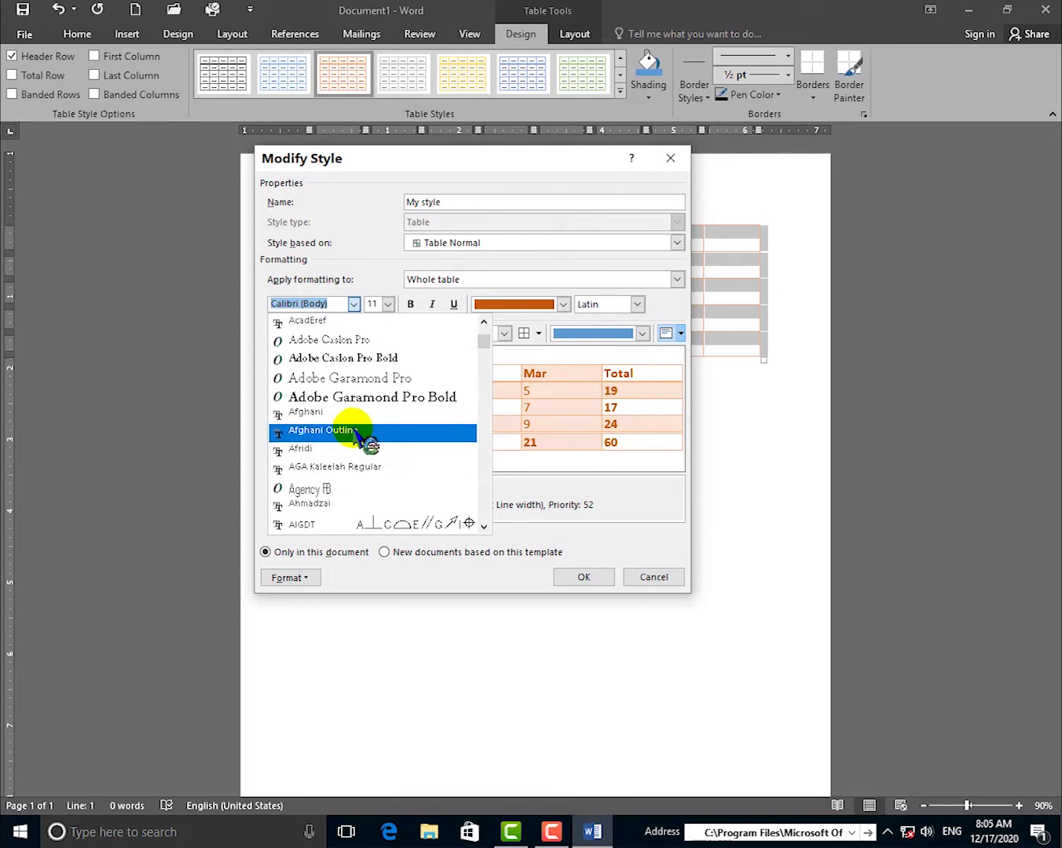
scroll(373, 437, "down", 3)
left_click(324, 397)
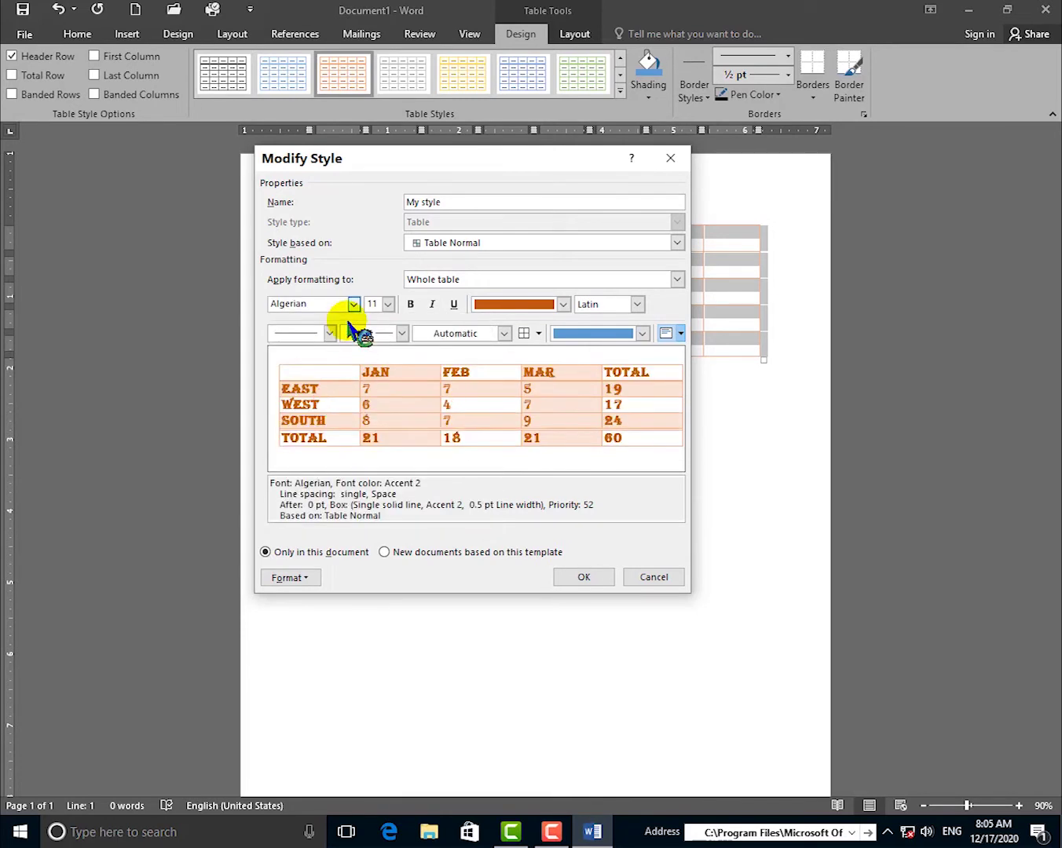
Step: Set the style's text to 14 pt, bold and underlined, after trying italic and removing it
left_click(388, 305)
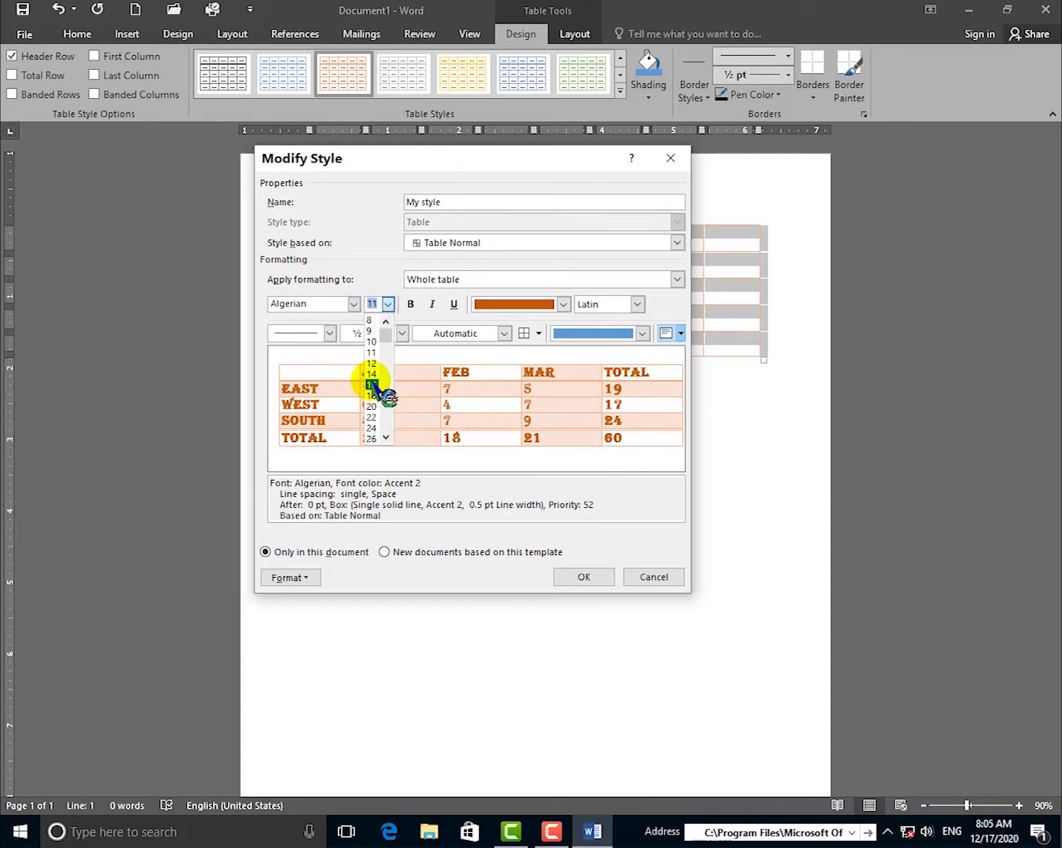
left_click(371, 375)
left_click(410, 304)
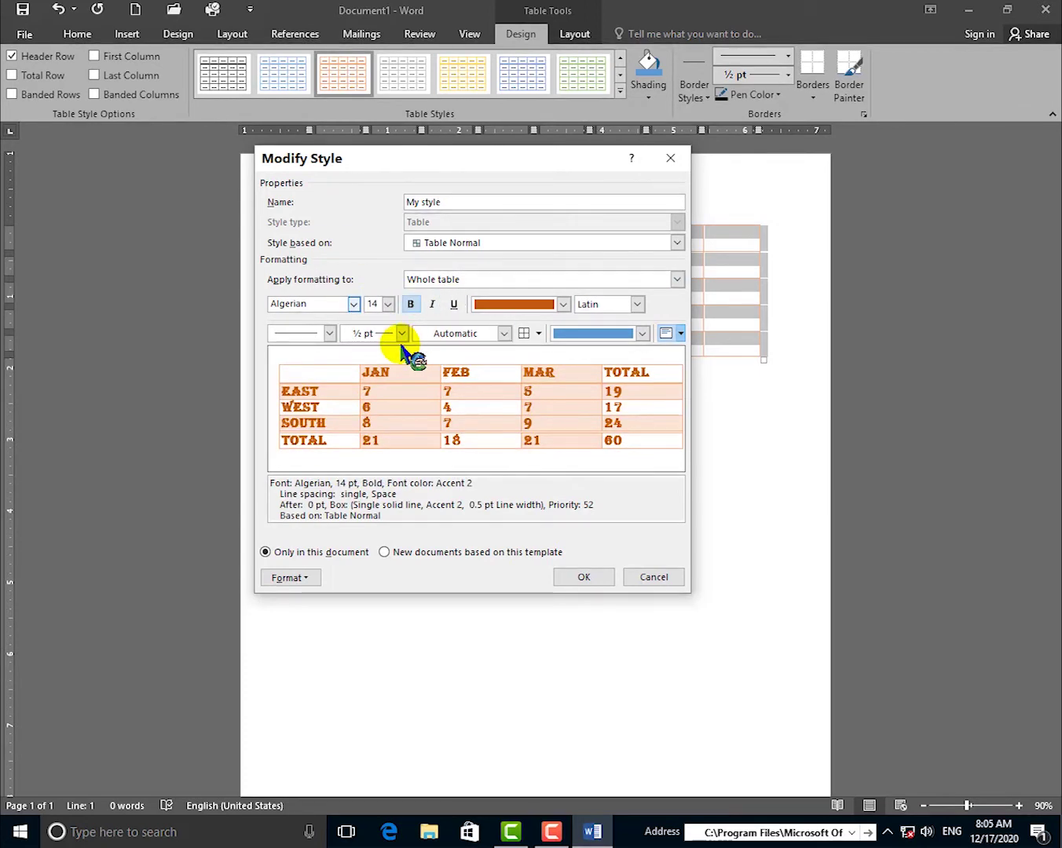
left_click(432, 305)
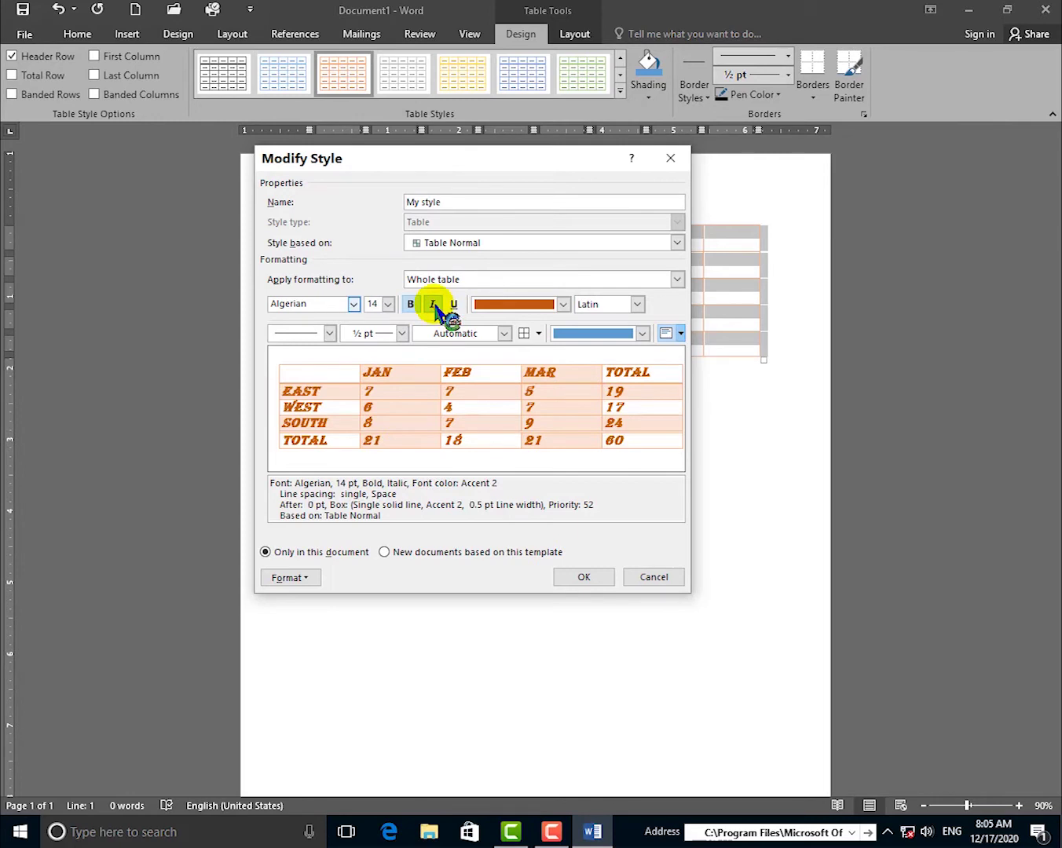
left_click(433, 306)
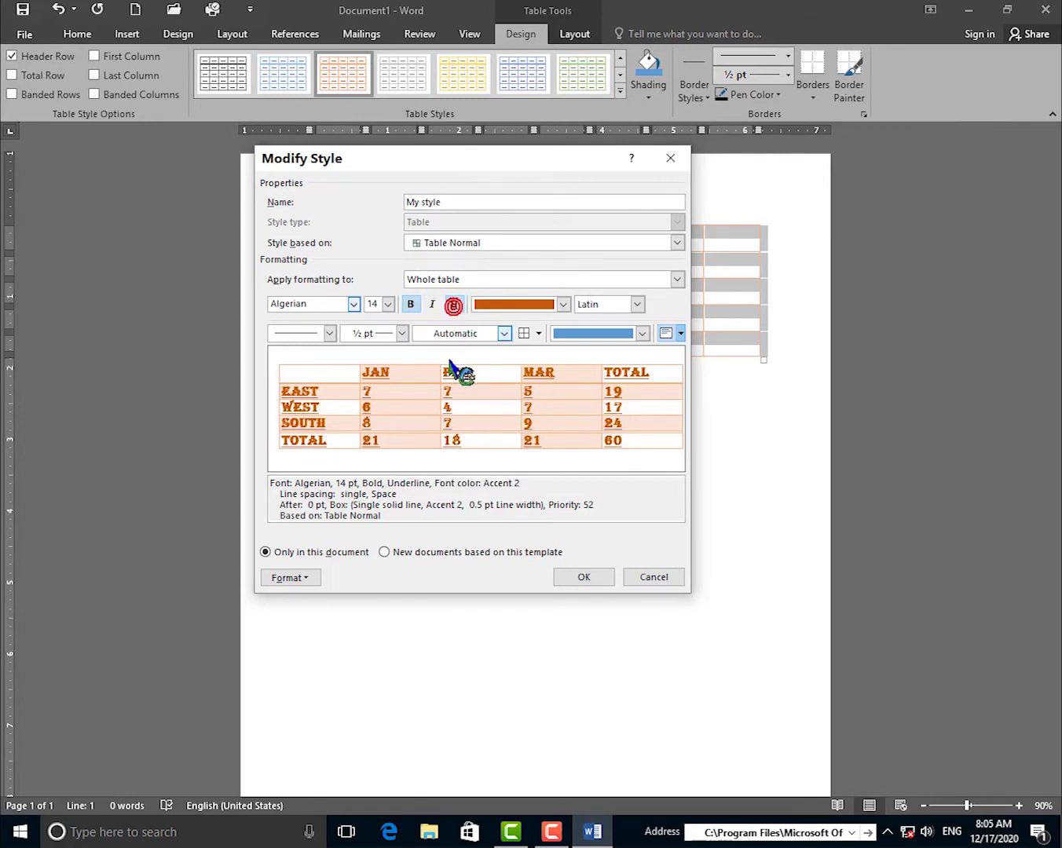
Step: Set the style's font color to red and its borders to a thin-thick small gap line 1½ pt wide
left_click(563, 303)
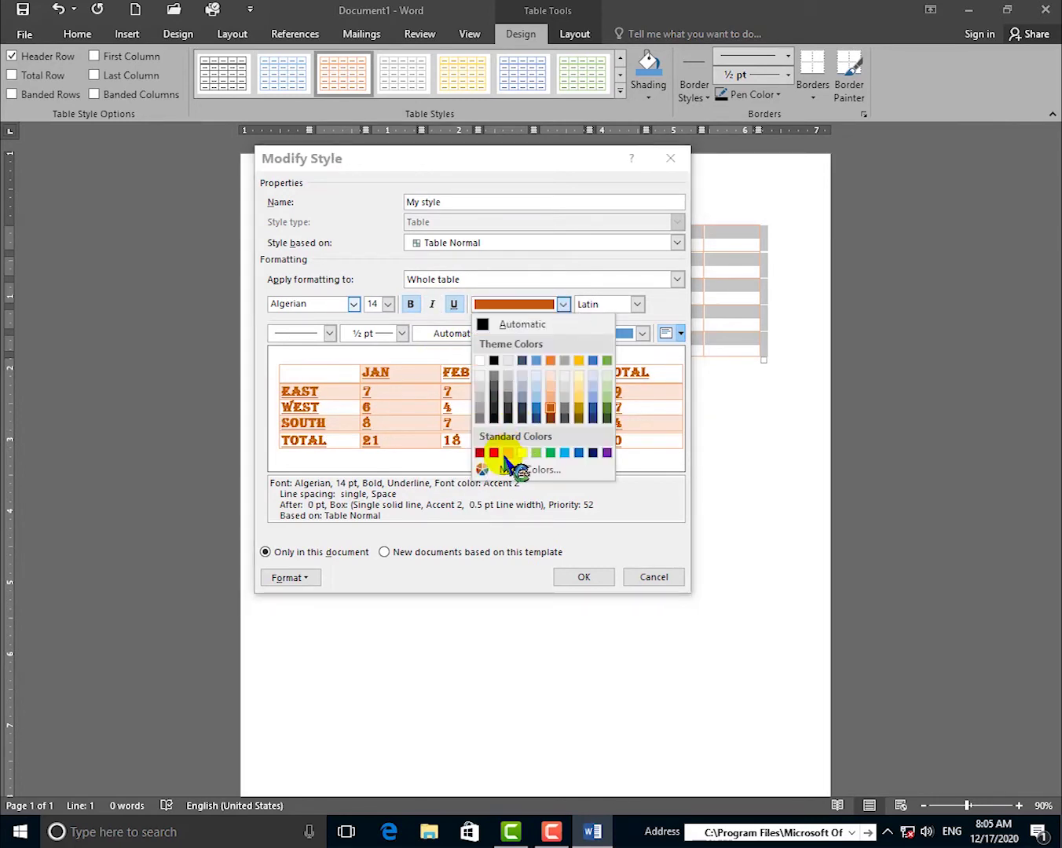
left_click(495, 453)
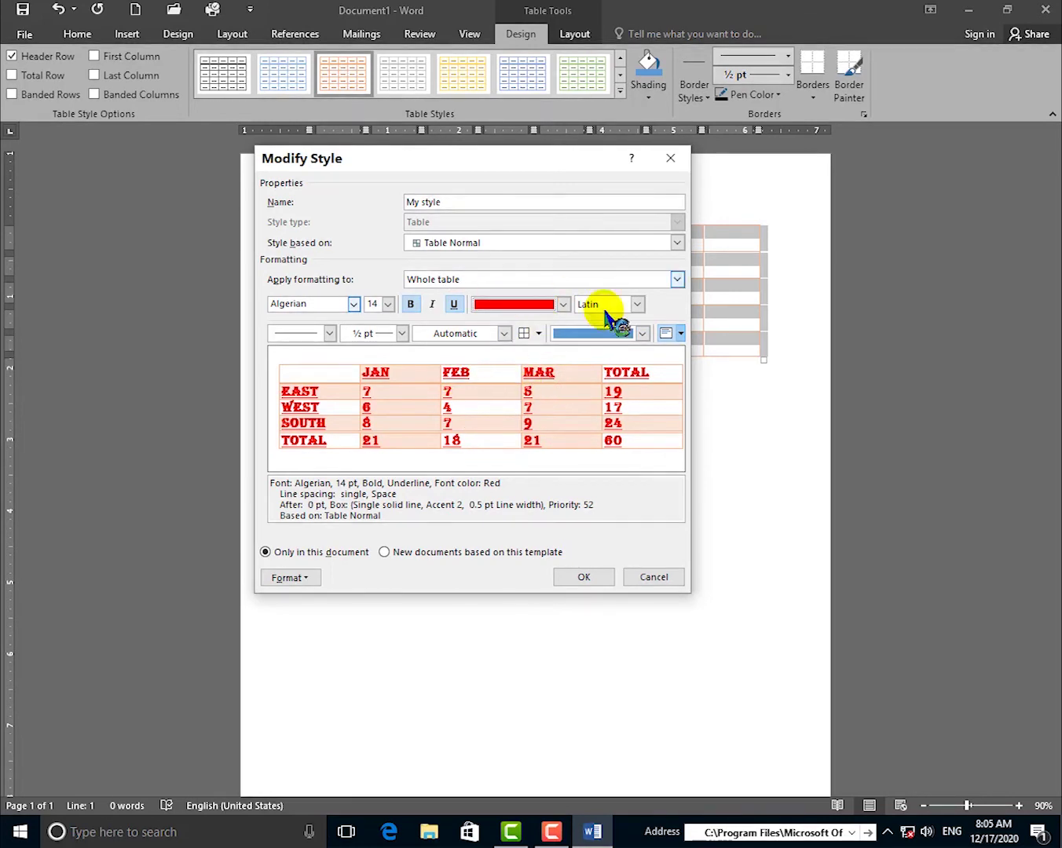
left_click(330, 333)
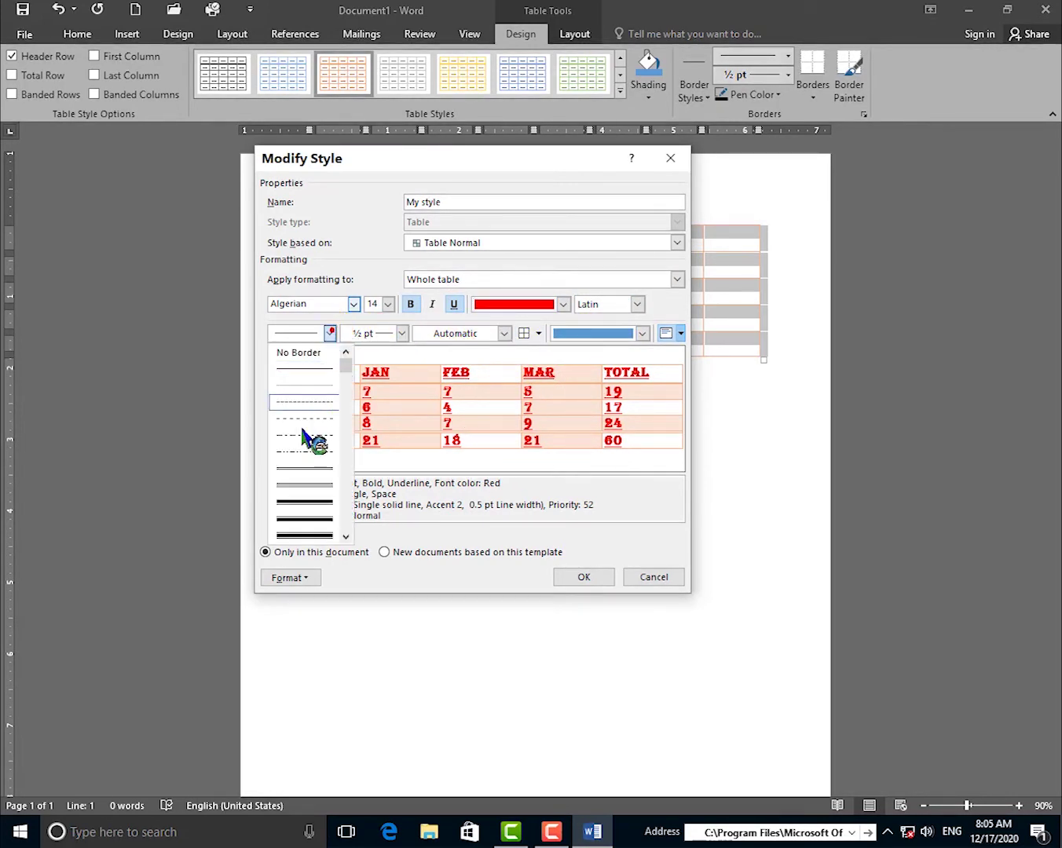
left_click(301, 510)
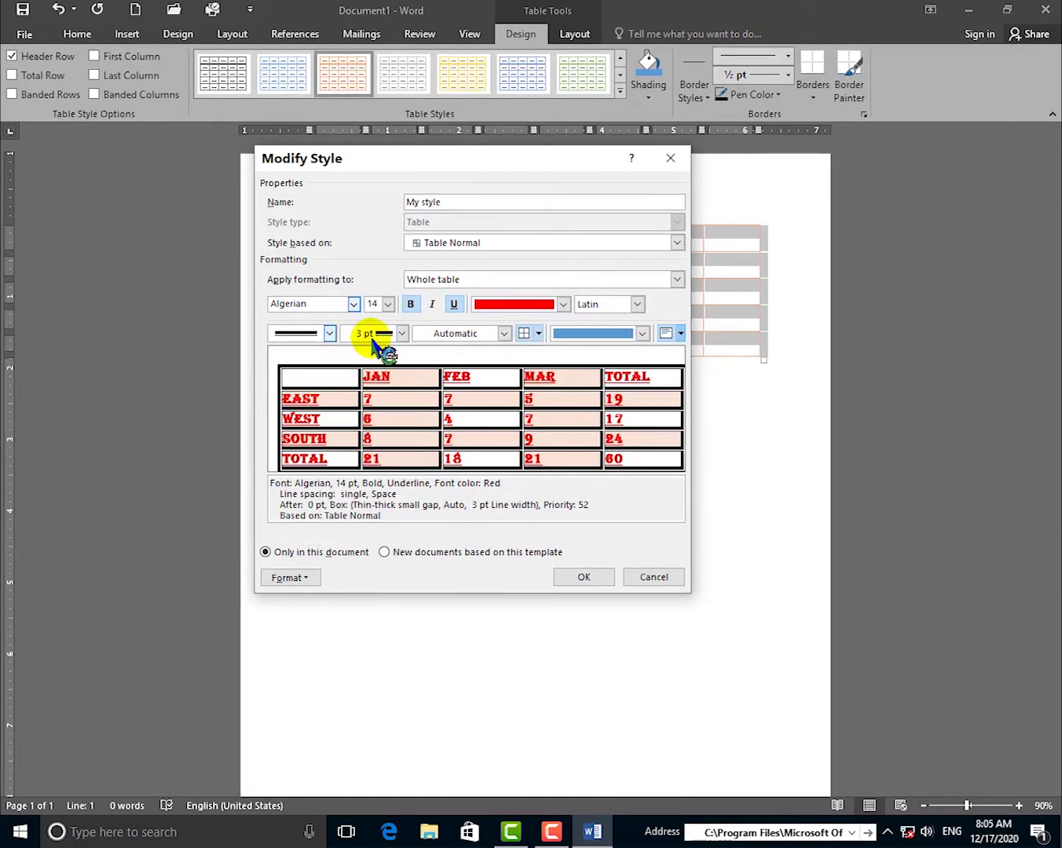
left_click(402, 333)
left_click(382, 354)
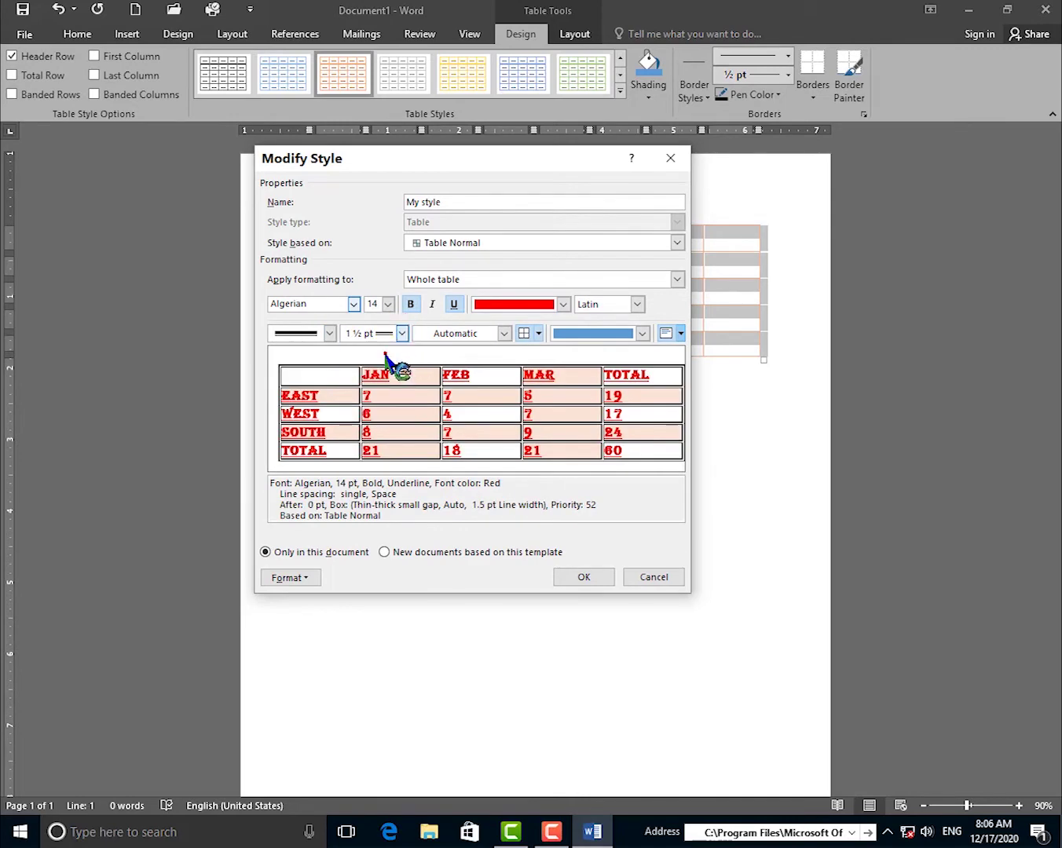
Step: Set the style's border color to light blue after trying red
left_click(506, 333)
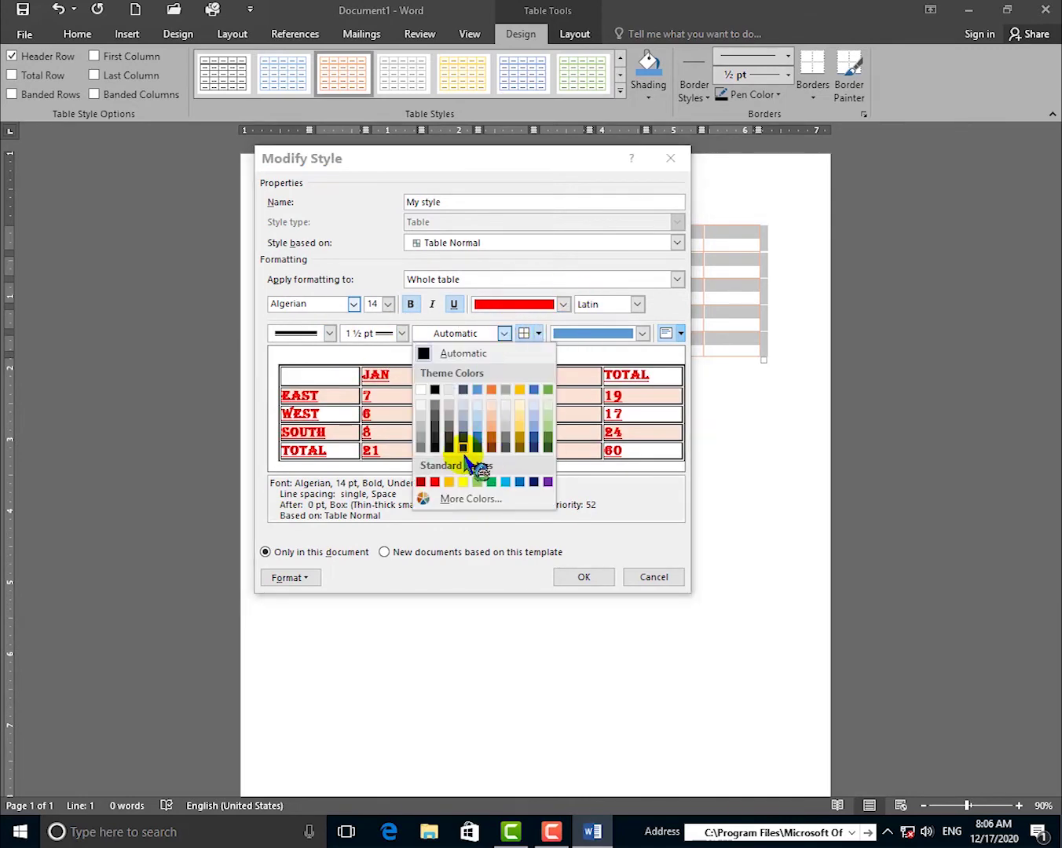
left_click(434, 481)
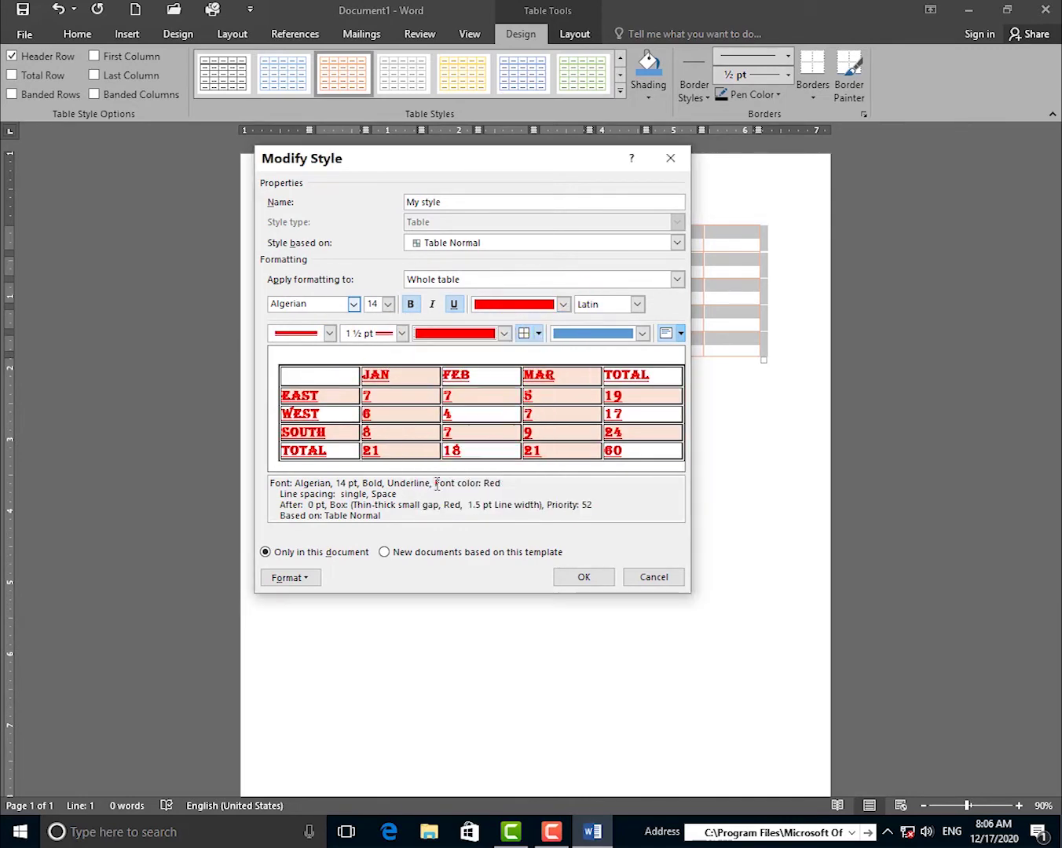
left_click(506, 333)
left_click(506, 481)
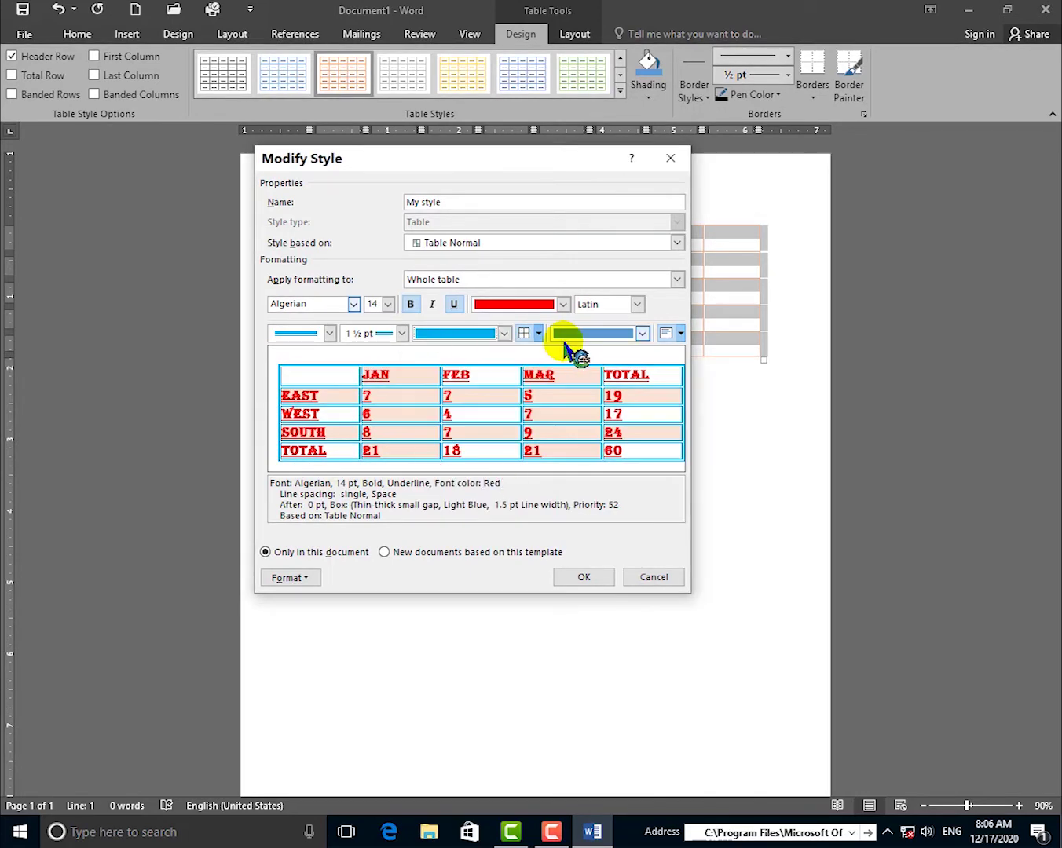
Step: Remove the style's outside borders, and apply all borders again
left_click(538, 333)
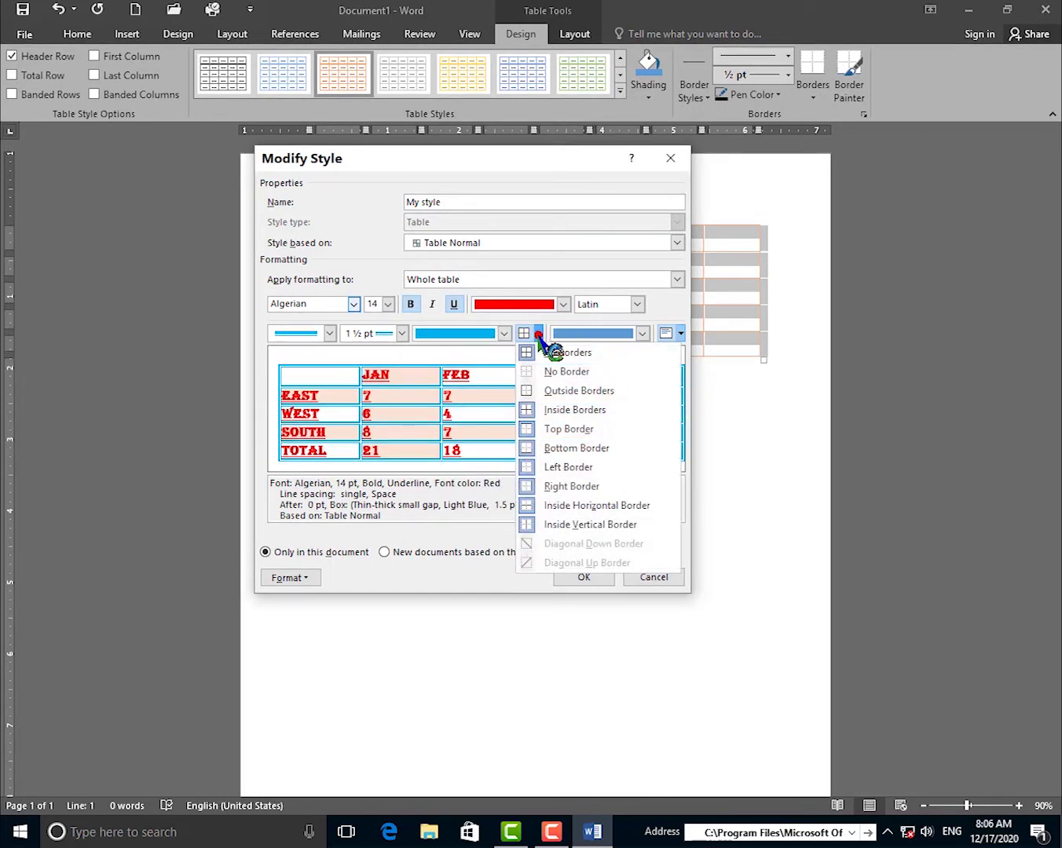
left_click(556, 390)
left_click(538, 336)
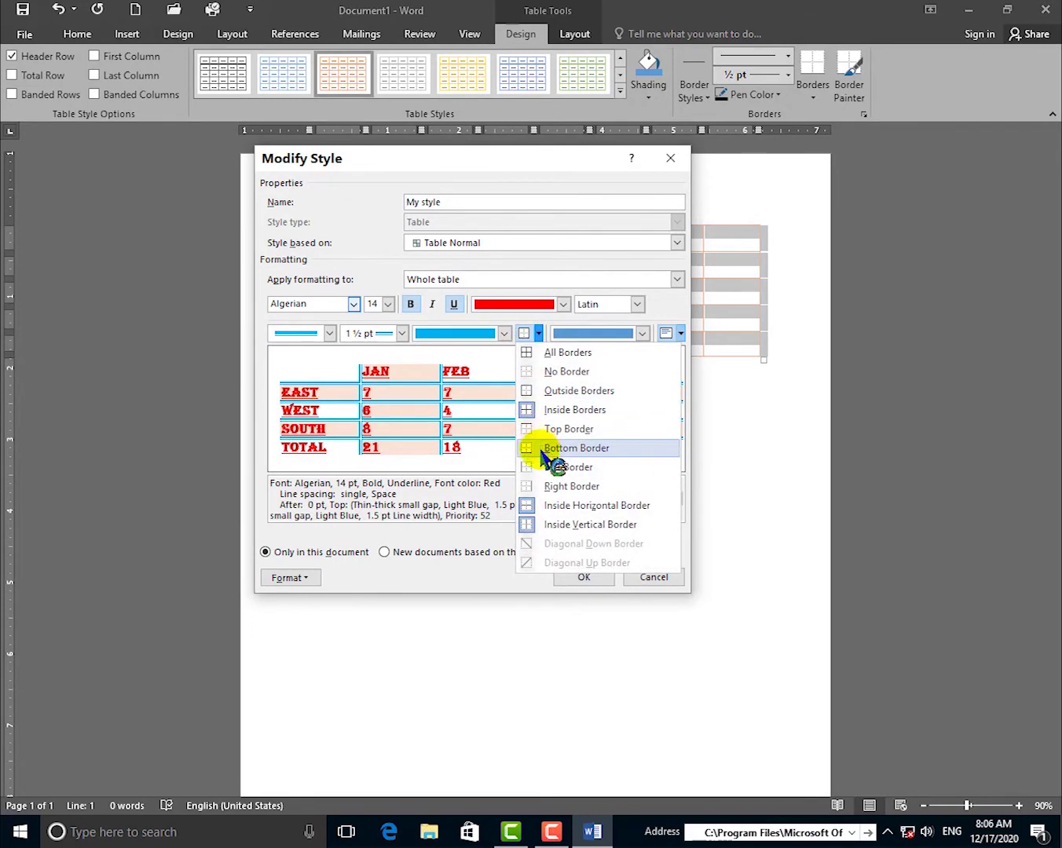
left_click(560, 353)
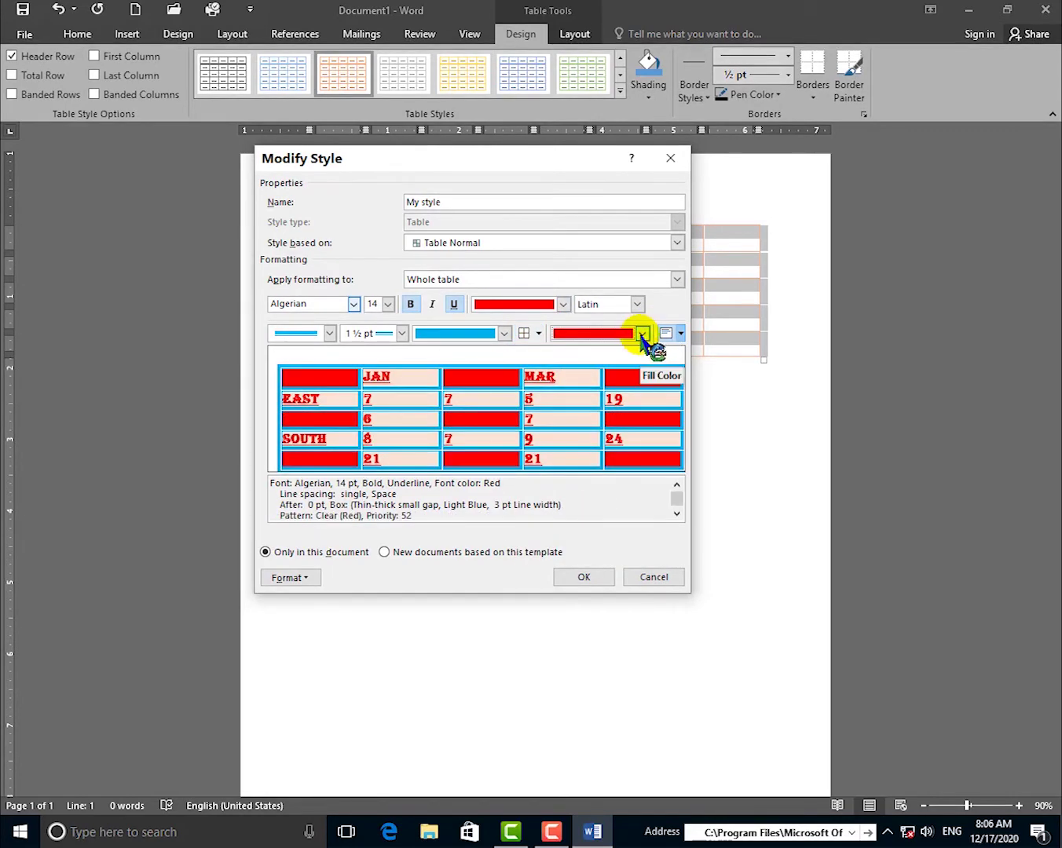
Step: Set the style's fill color to dark blue after trying light blue
left_click(640, 335)
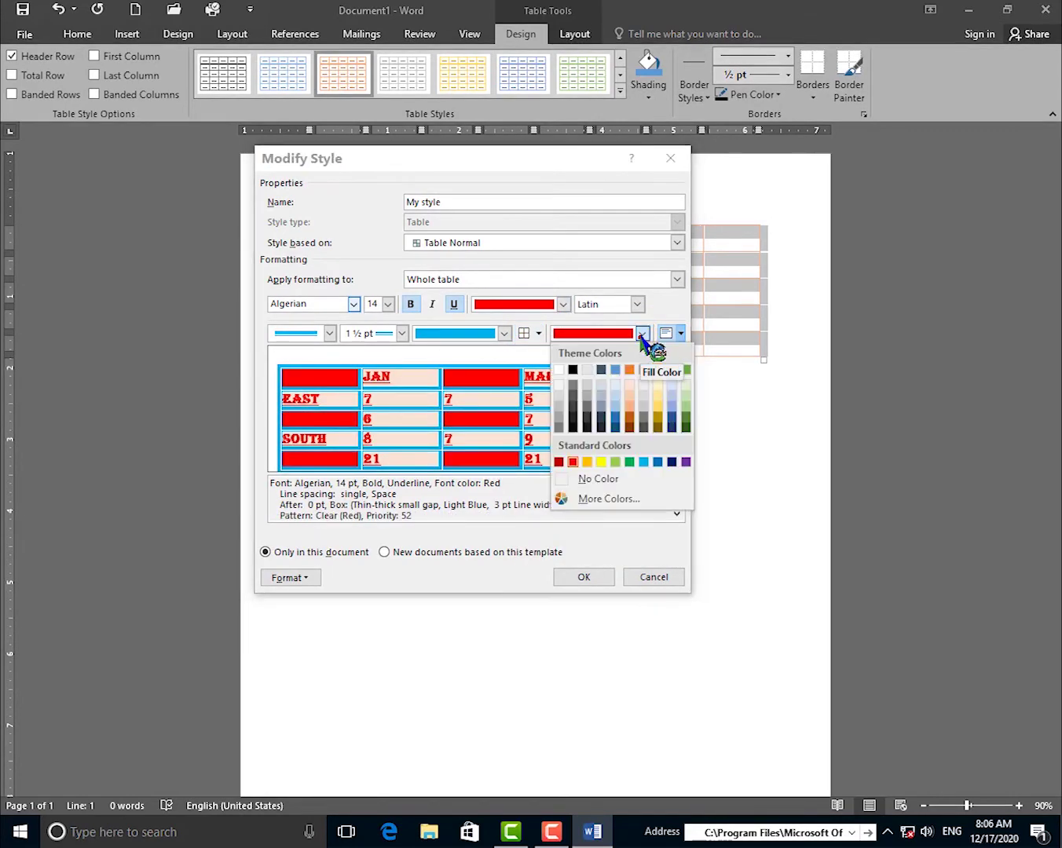
left_click(642, 463)
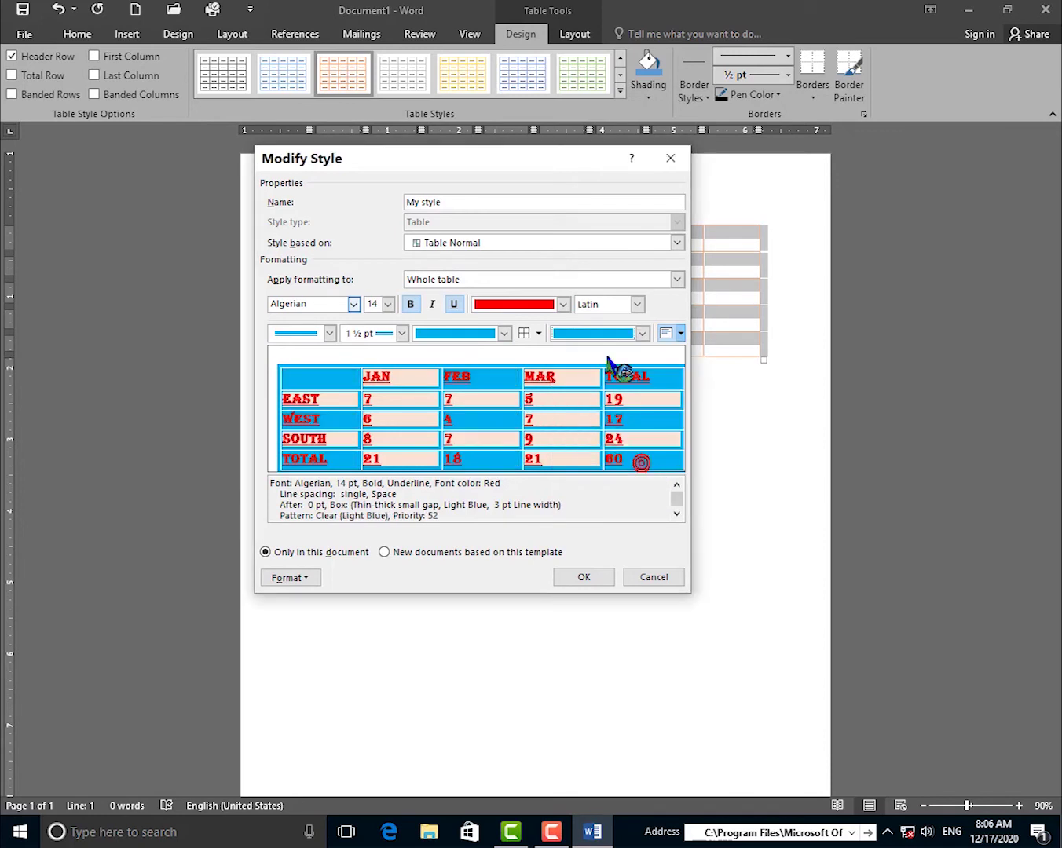
left_click(642, 333)
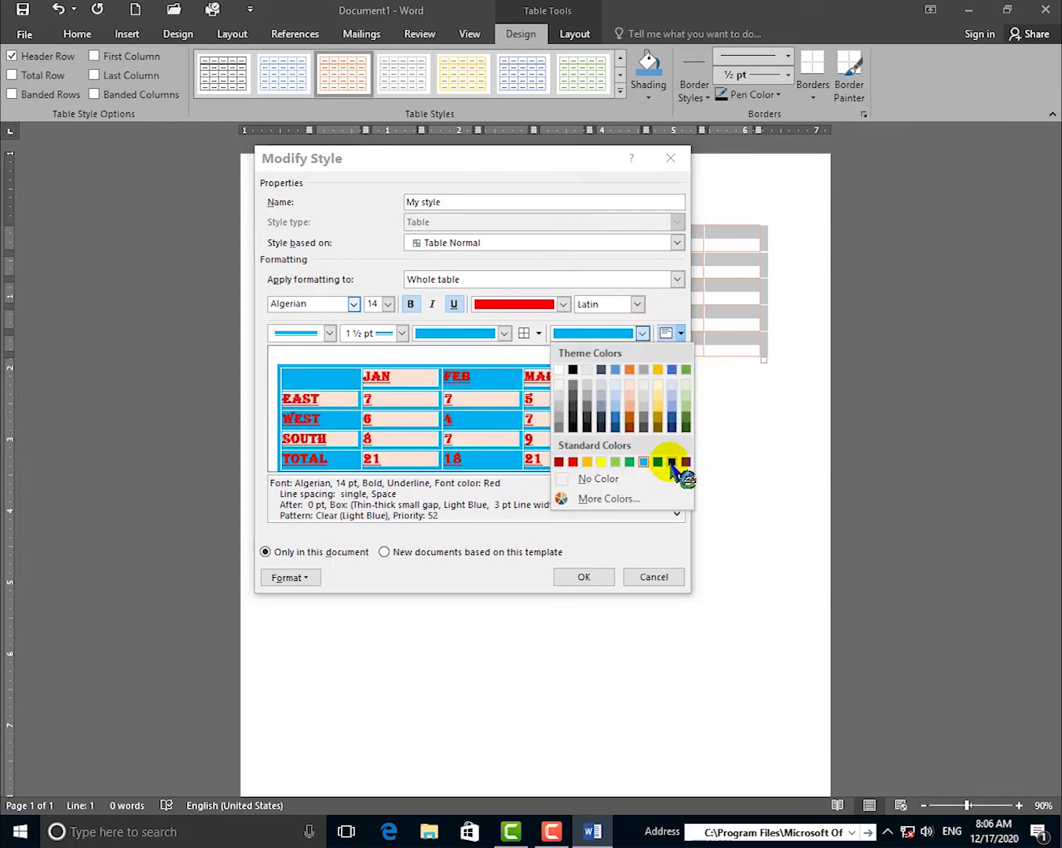
left_click(671, 463)
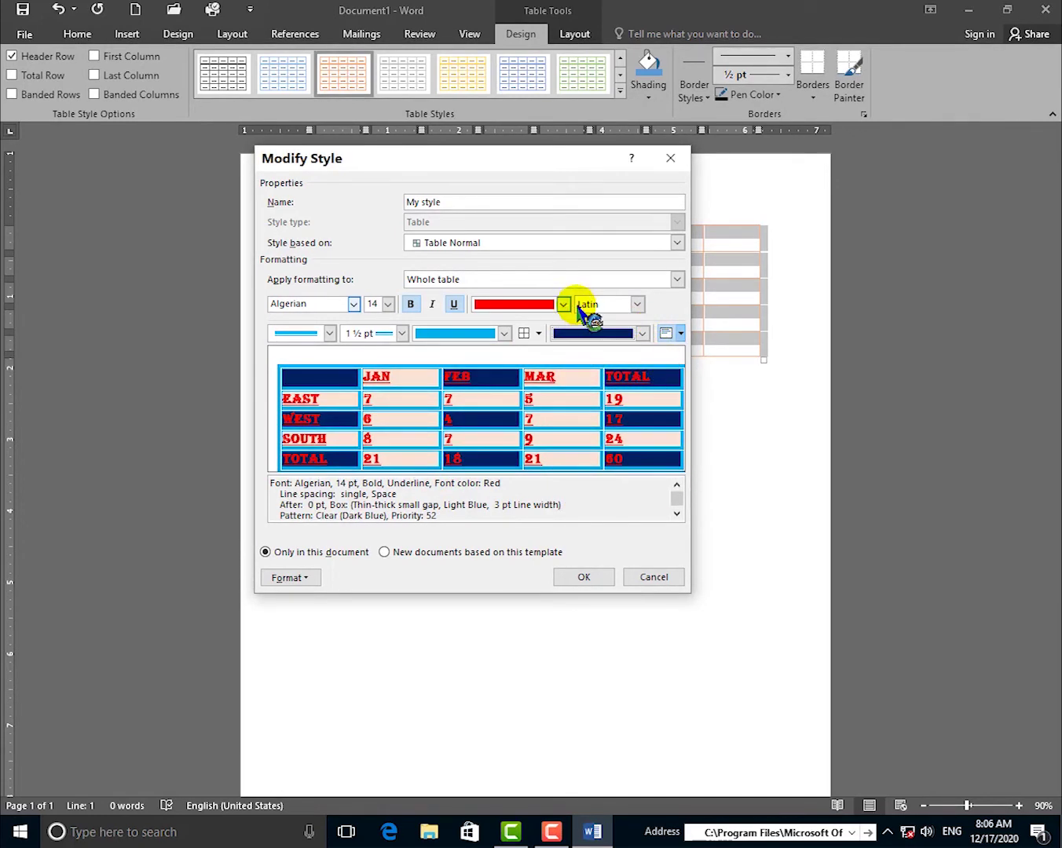
Step: Set the style's cell alignment to Align Center after trying the top alignments, and save the modified style
left_click(680, 333)
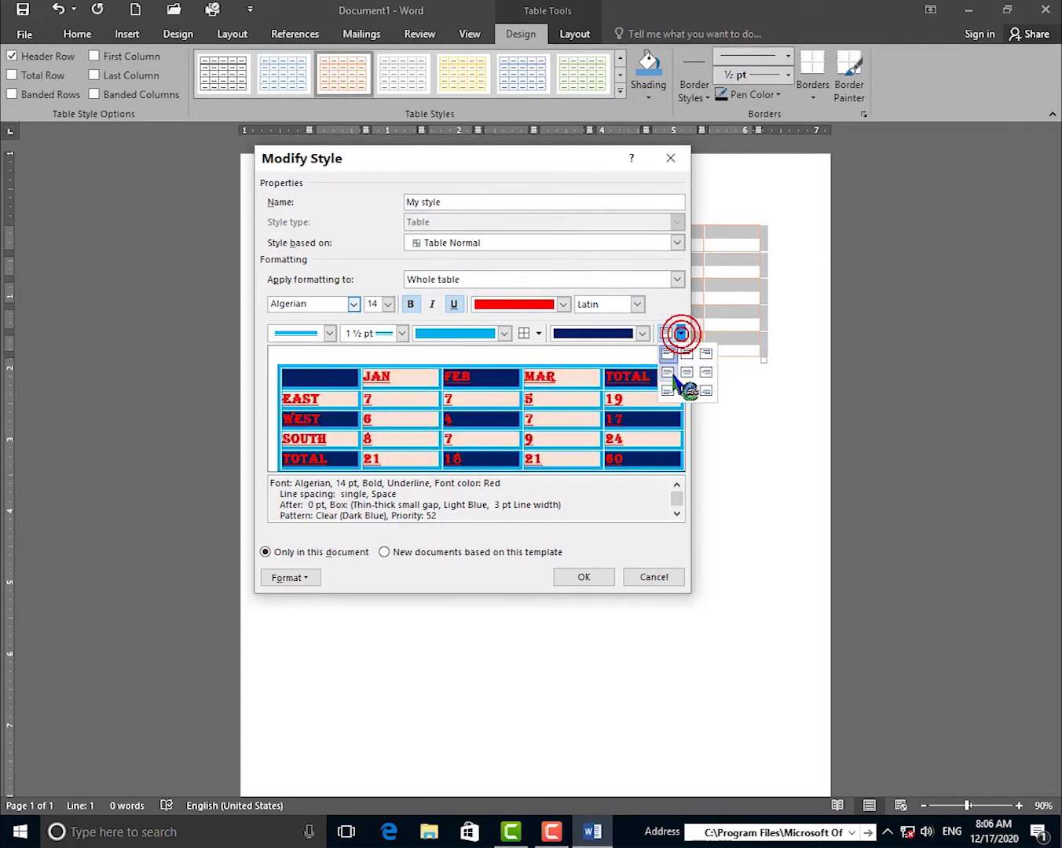
left_click(687, 374)
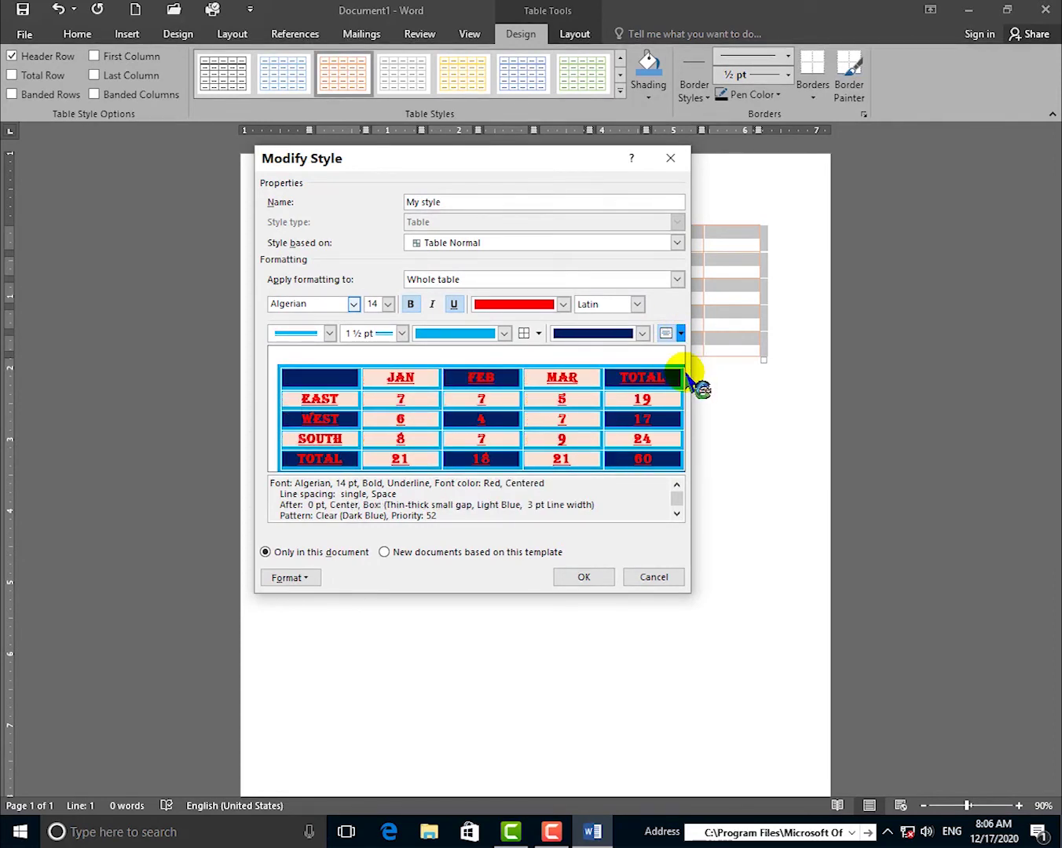
left_click(680, 333)
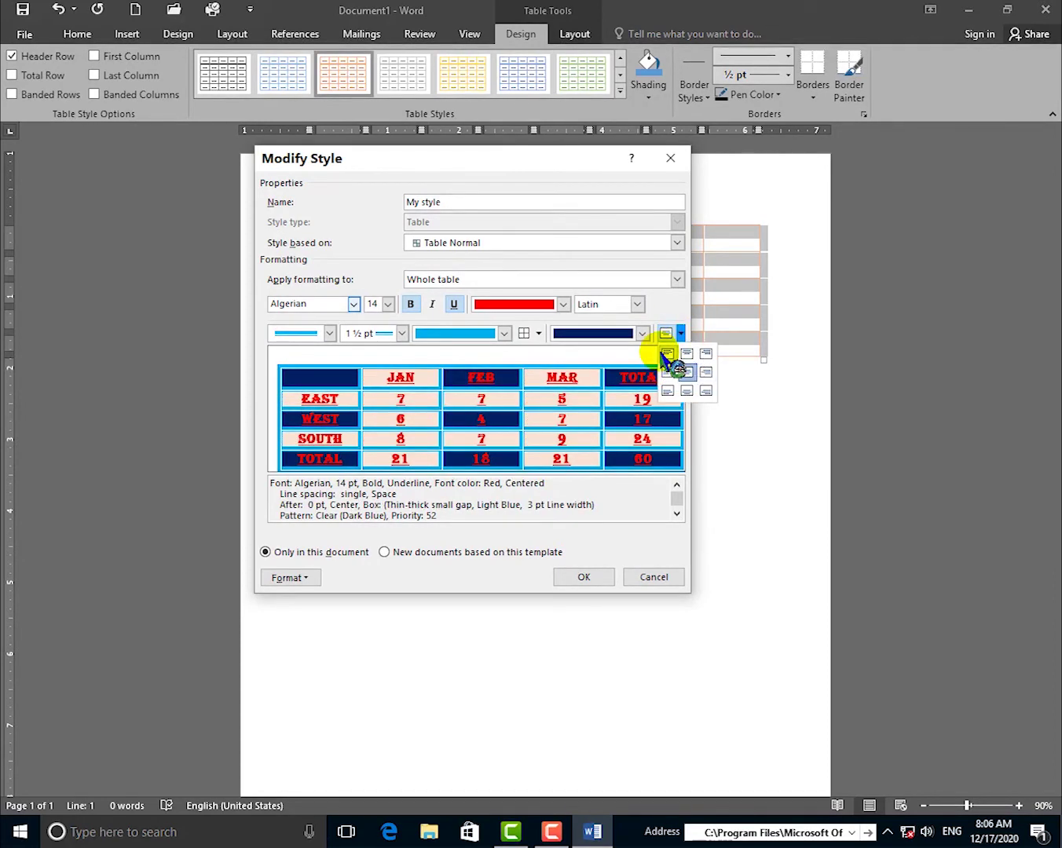
left_click(673, 349)
left_click(680, 332)
left_click(684, 355)
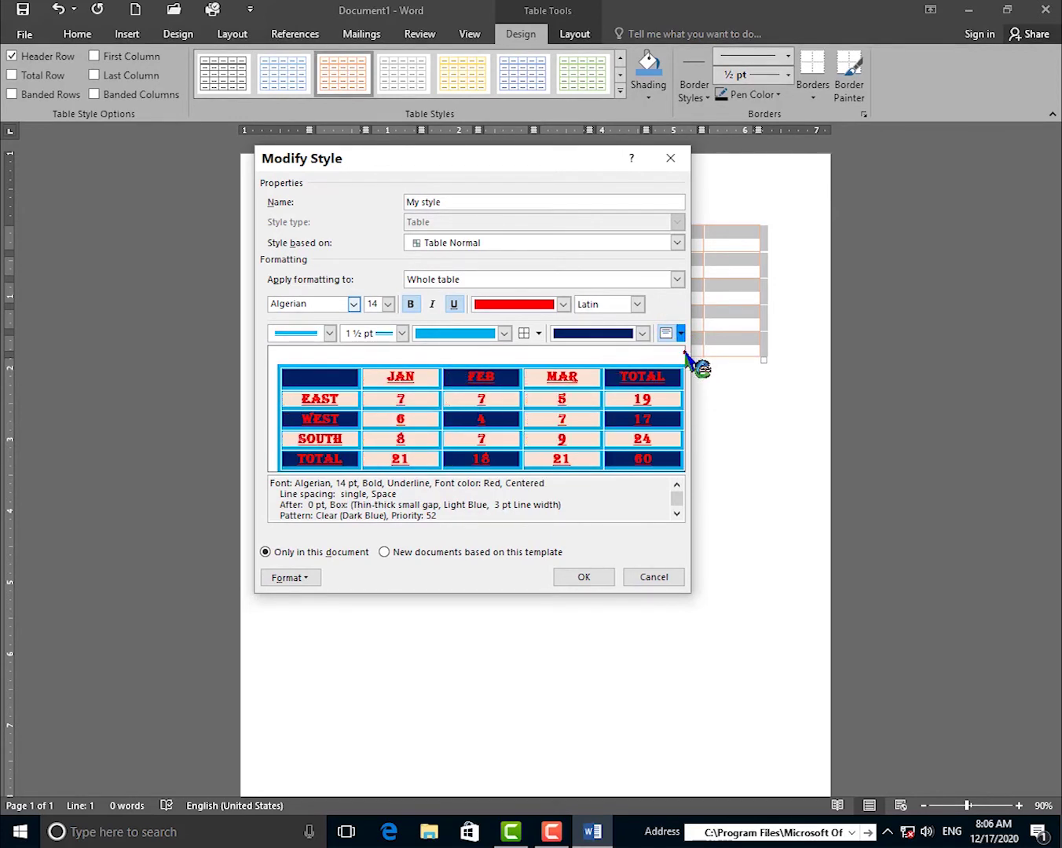
left_click(680, 332)
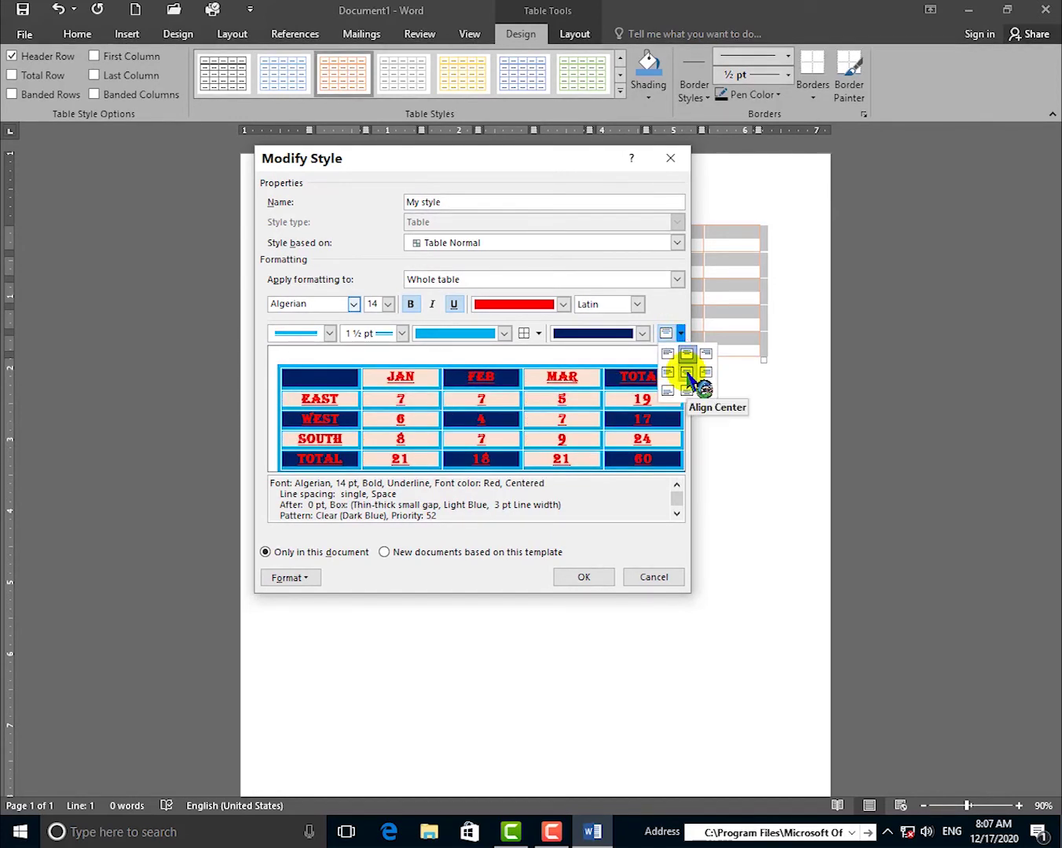
left_click(687, 374)
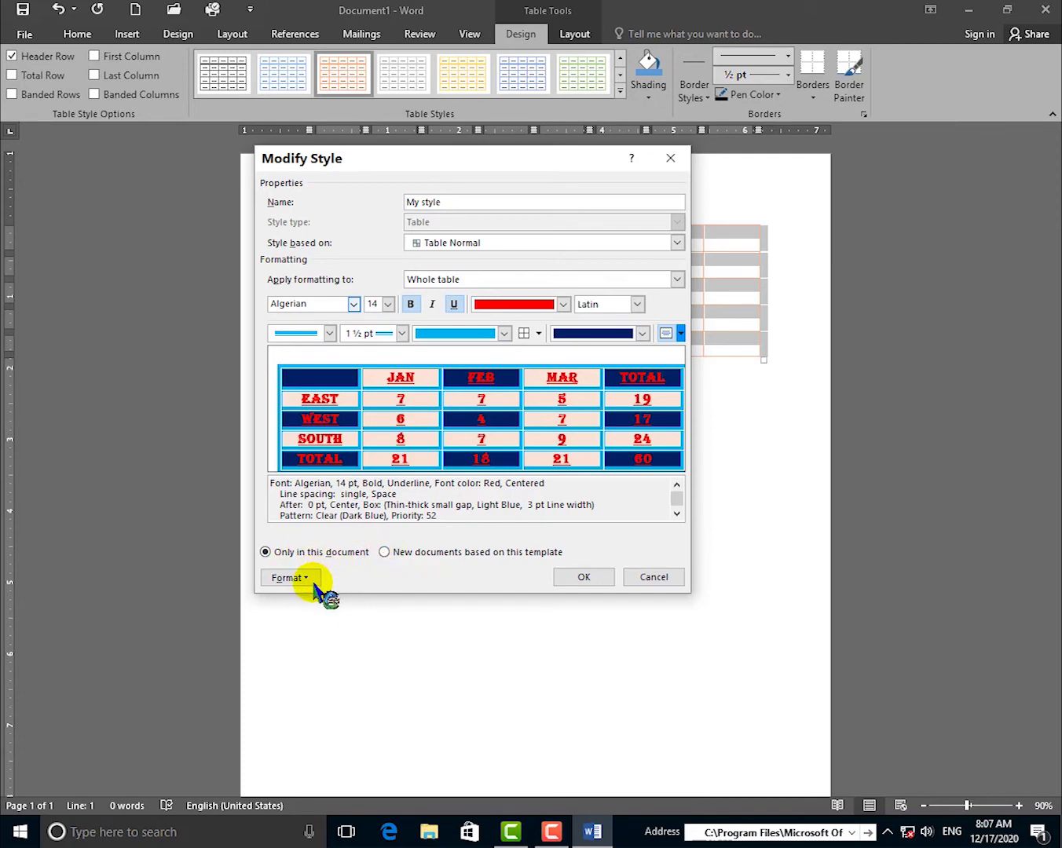
left_click(583, 578)
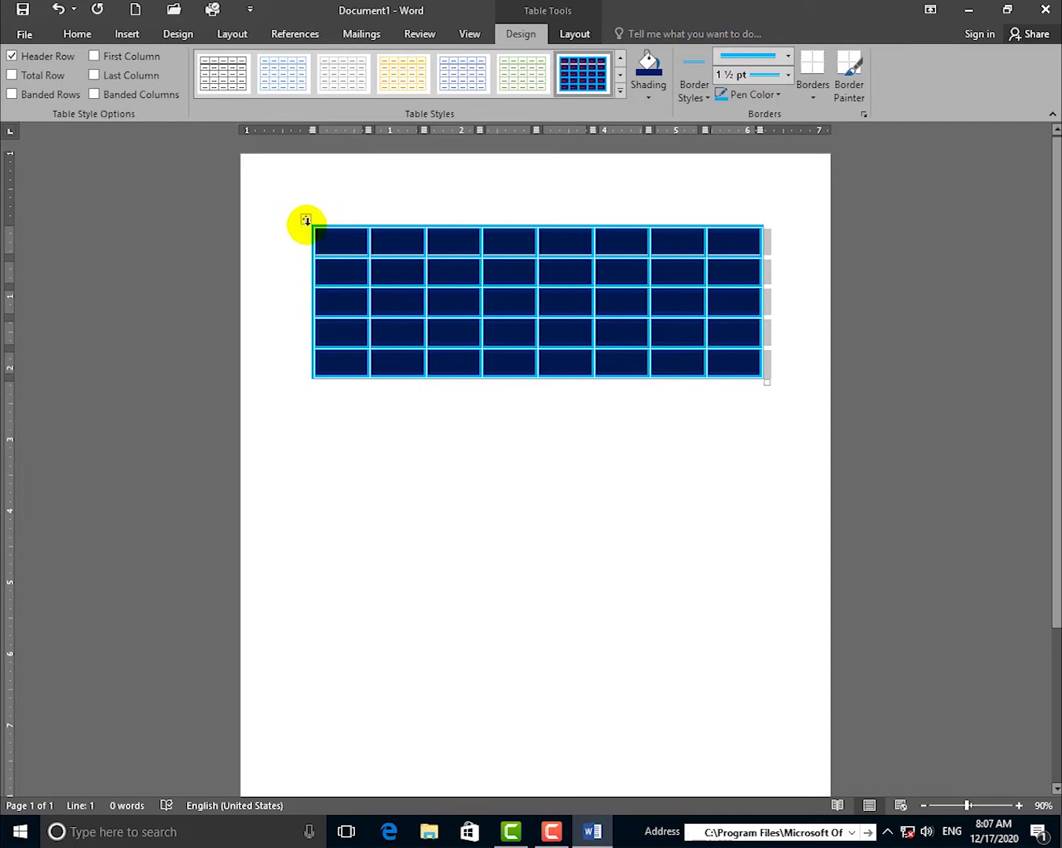
left_click(619, 91)
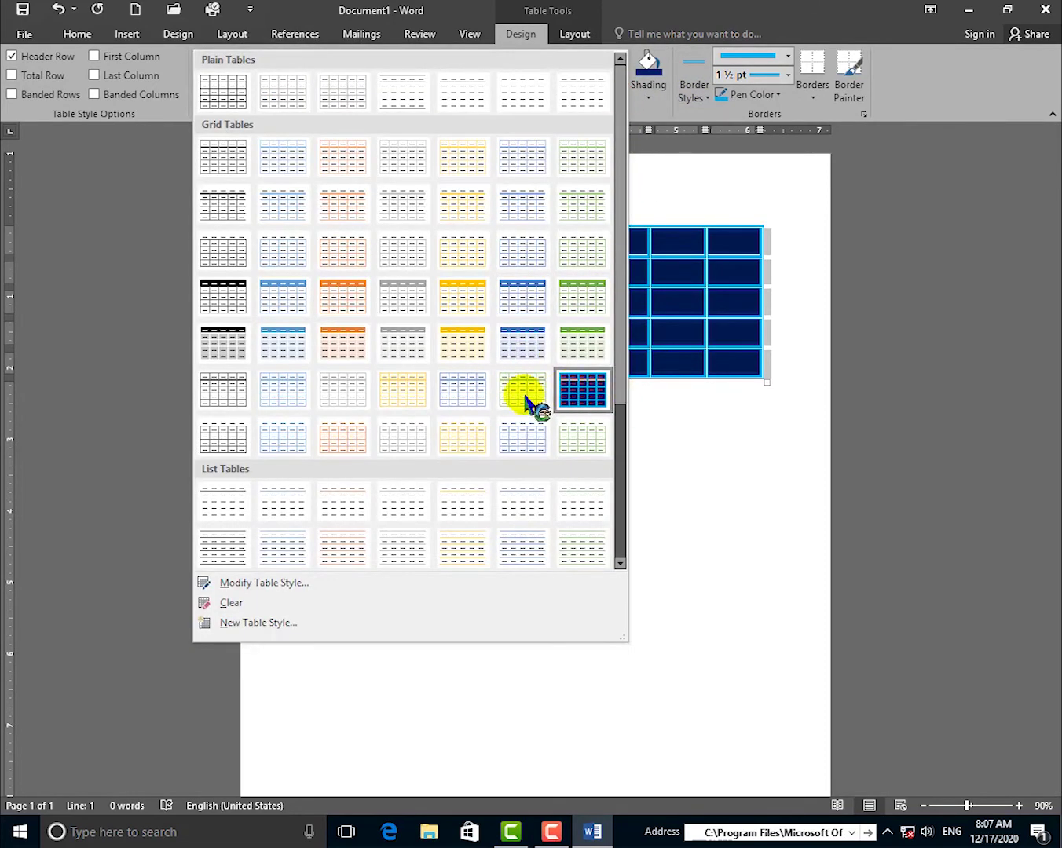
left_click(652, 422)
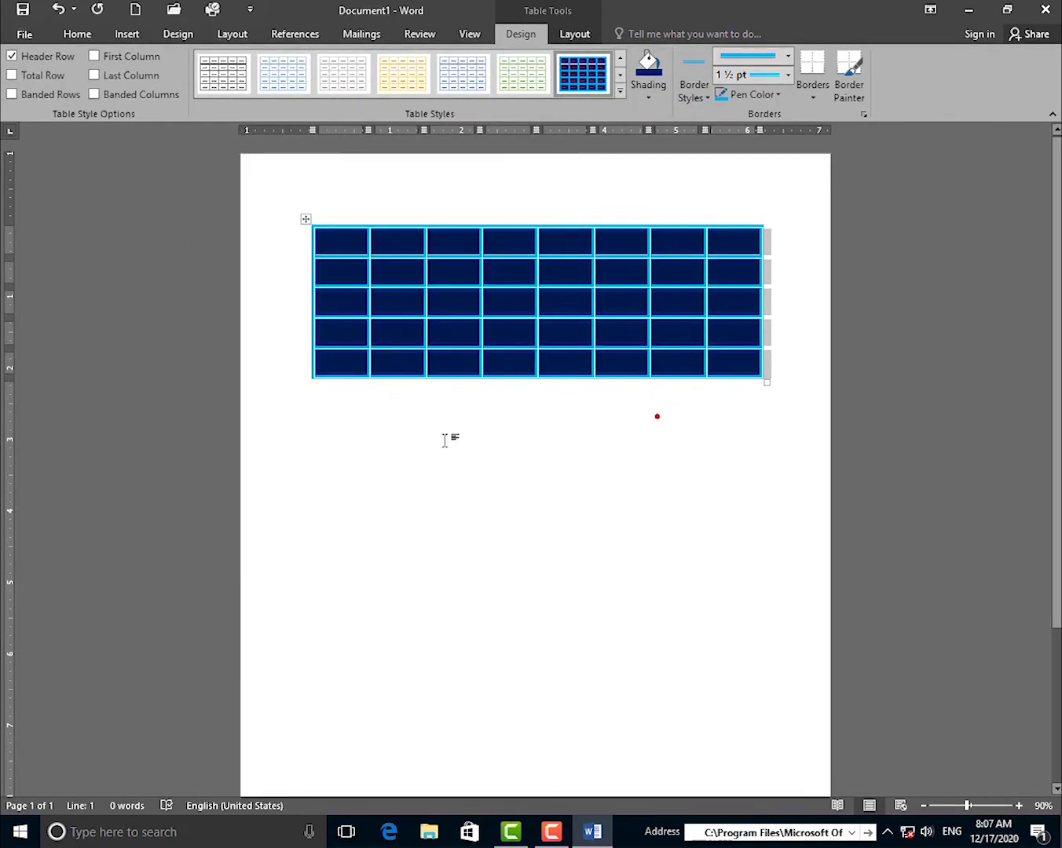
Step: Insert a second table with seven columns and five rows below the first table
left_click(427, 426)
left_click(127, 34)
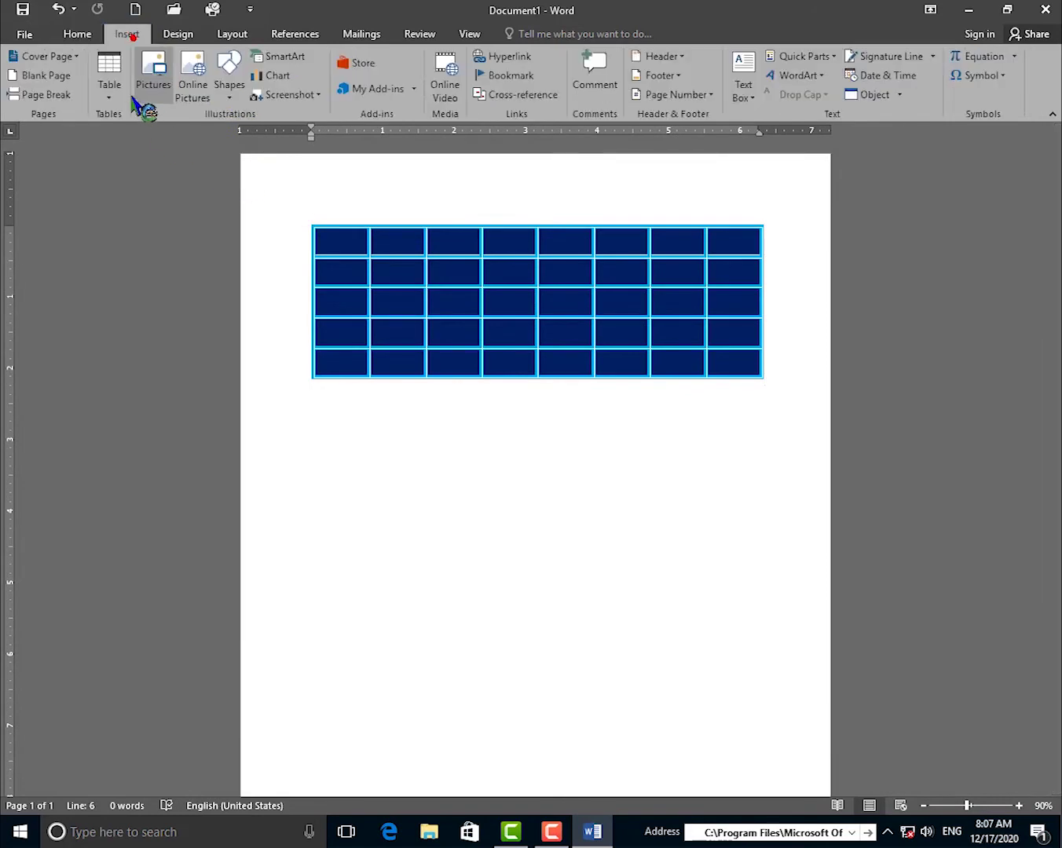
left_click(109, 79)
left_click(190, 197)
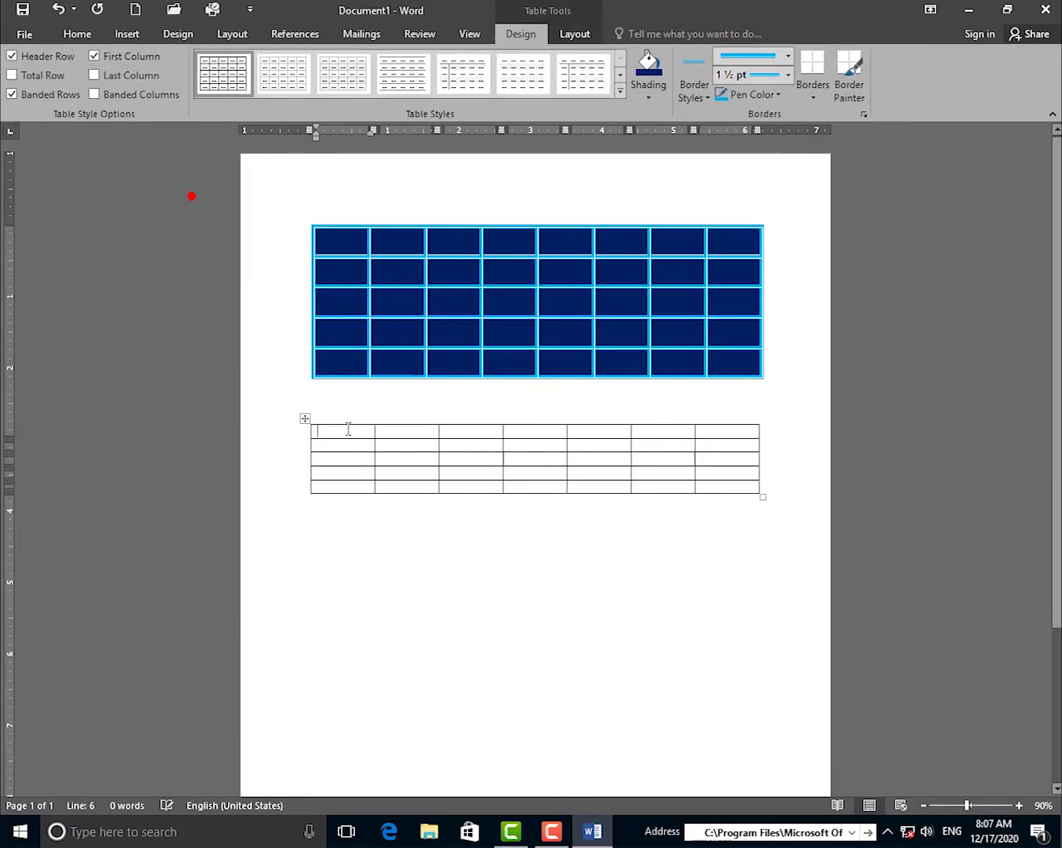
Step: Apply the custom My style table style to the whole second table
left_click(303, 419)
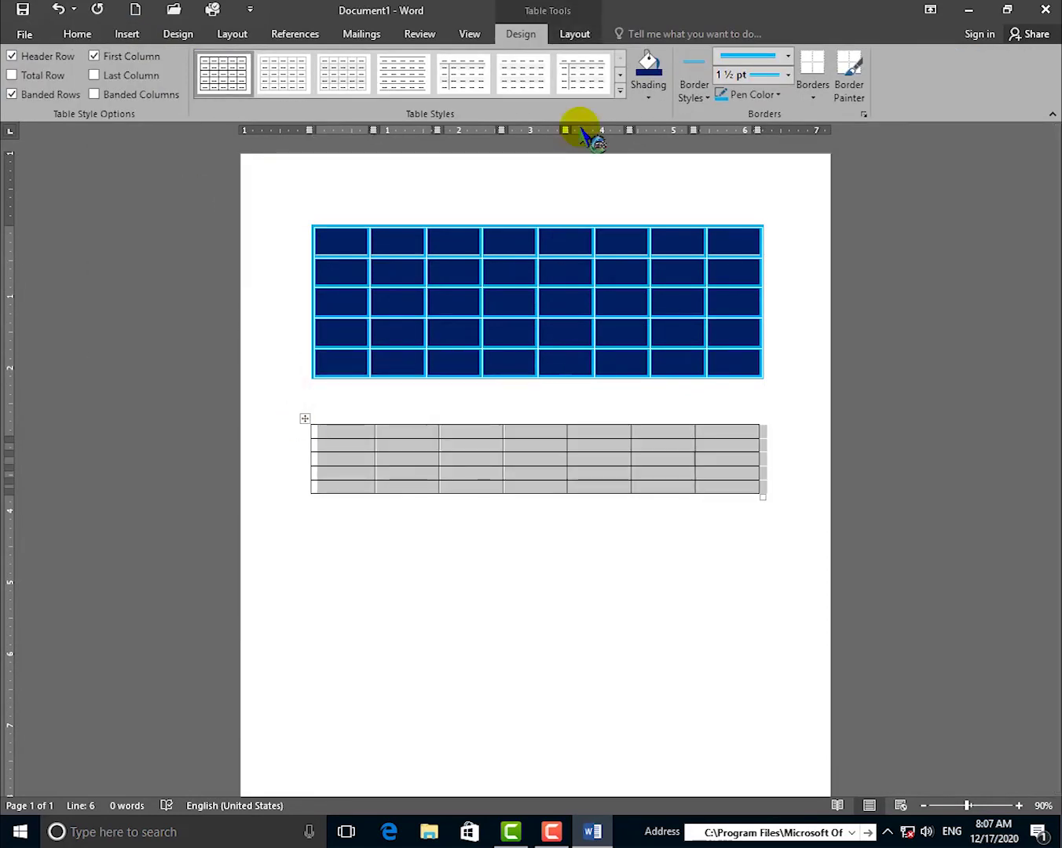
left_click(621, 91)
left_click(582, 386)
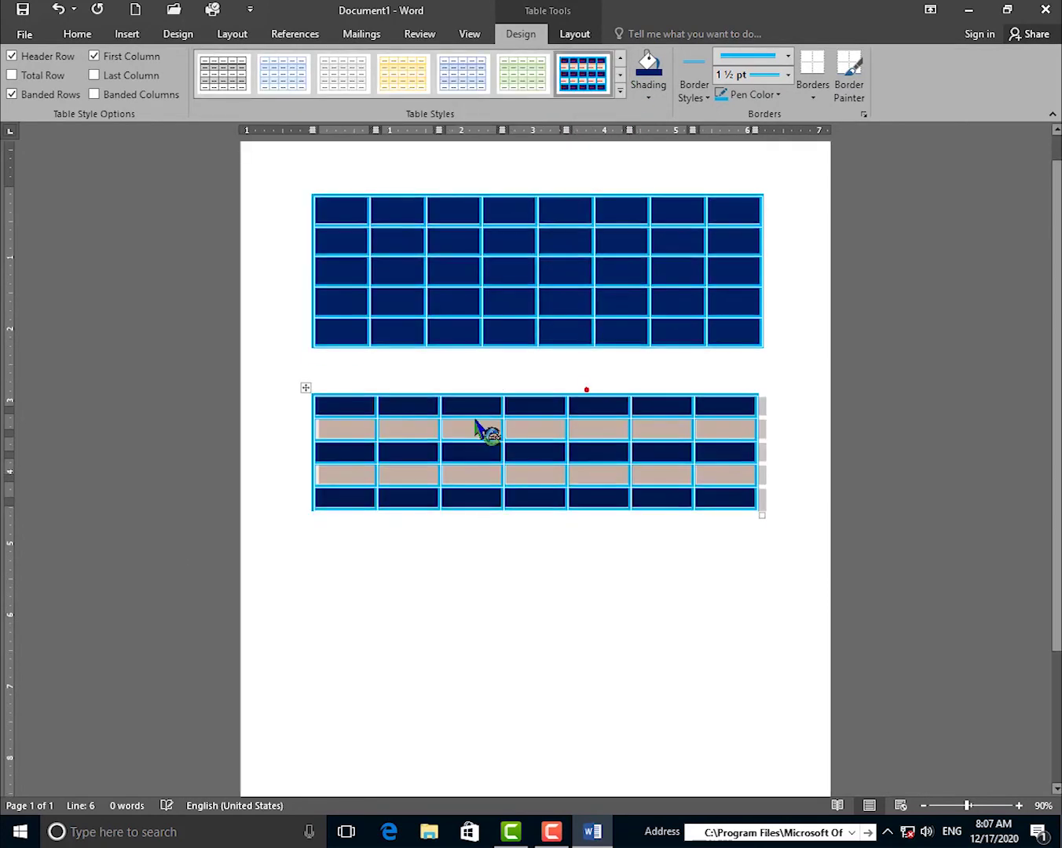
left_click(405, 464)
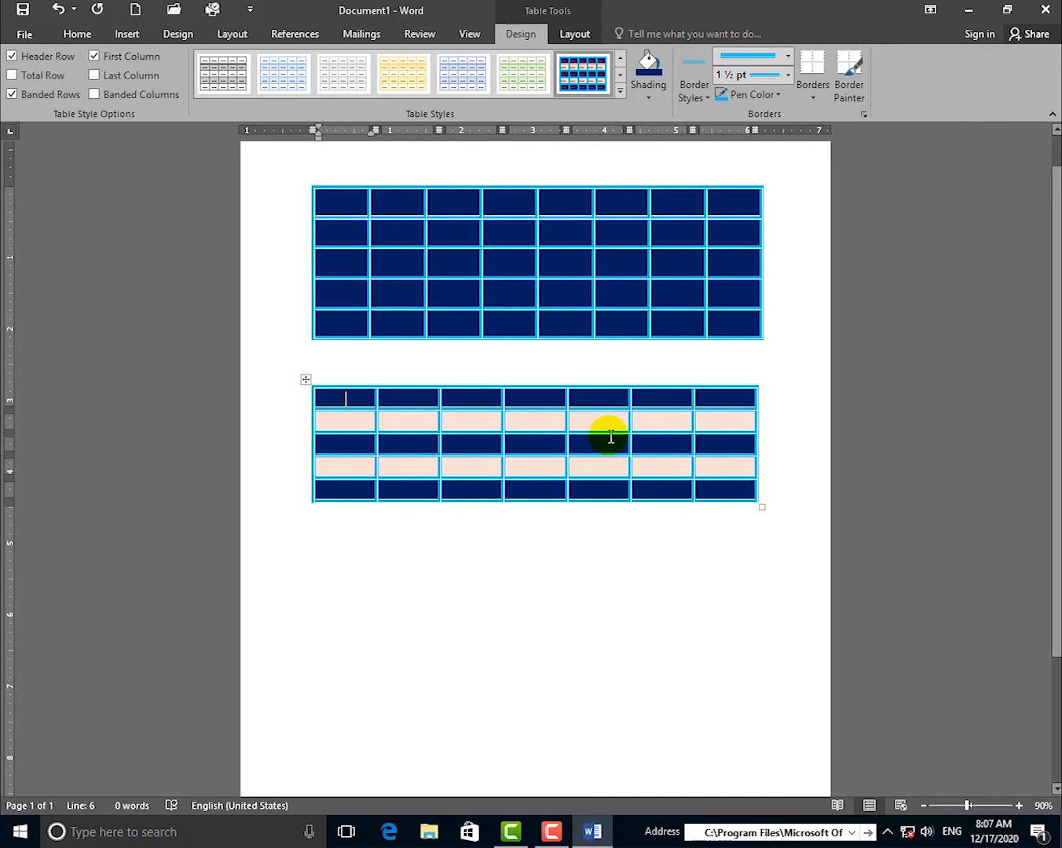
scroll(604, 408, "up", 1)
left_click(621, 91)
left_click(669, 485)
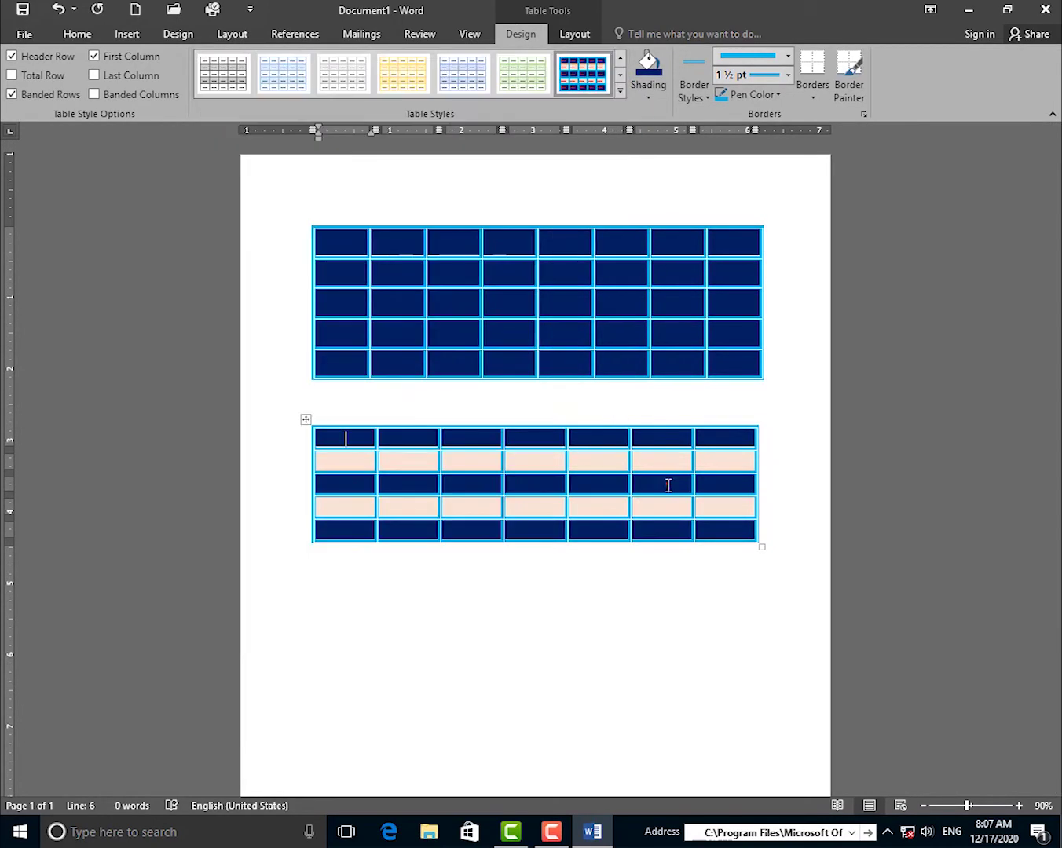
Step: Clear the table style from the whole second table
left_click(344, 436)
left_click(305, 422)
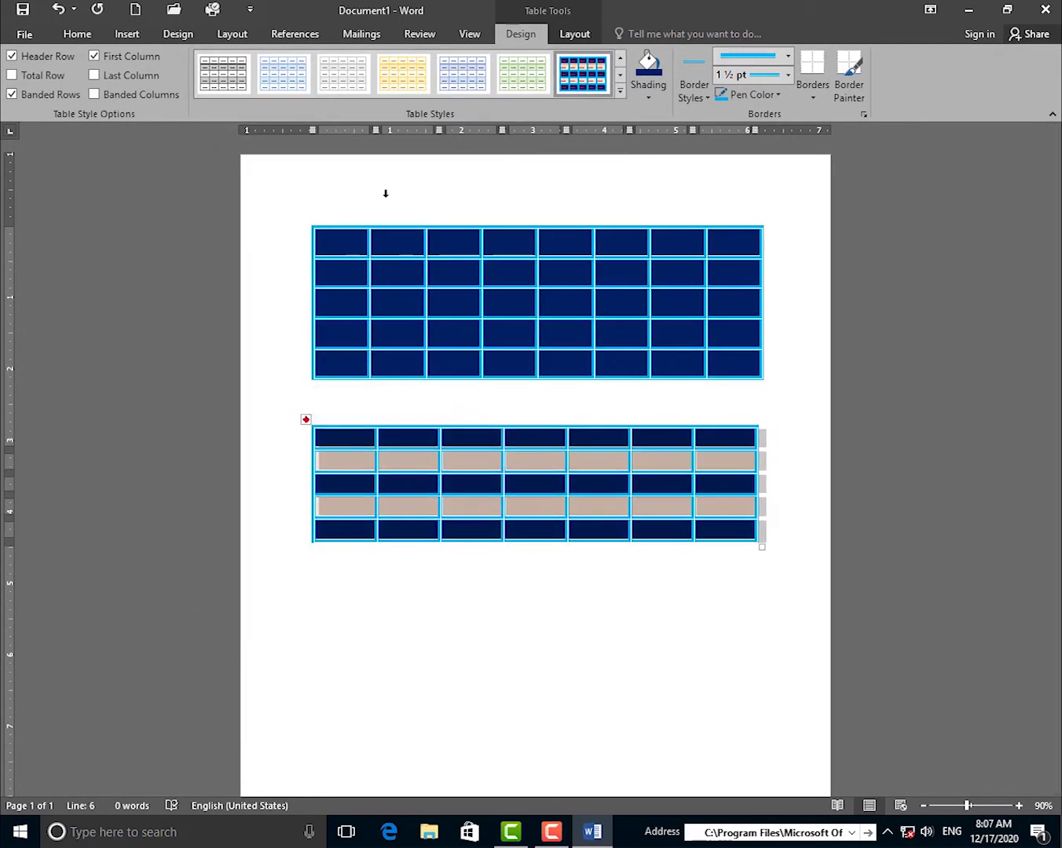
left_click(620, 91)
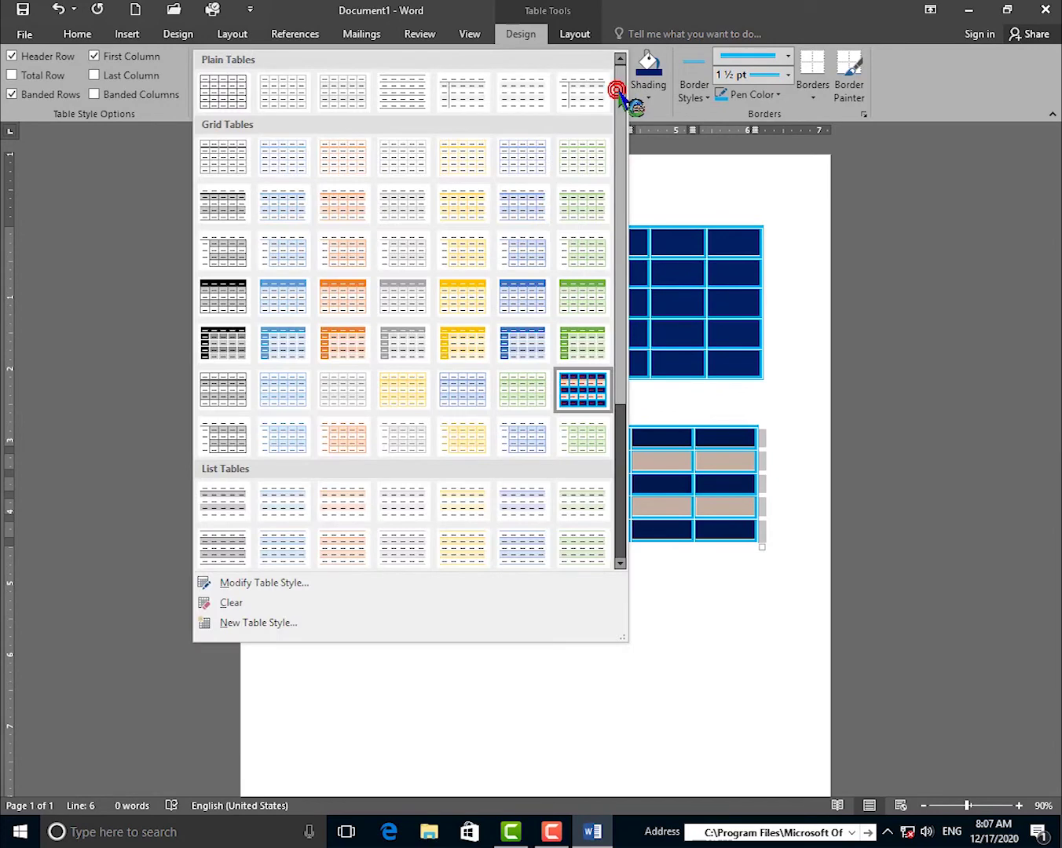
left_click(229, 602)
left_click(385, 487)
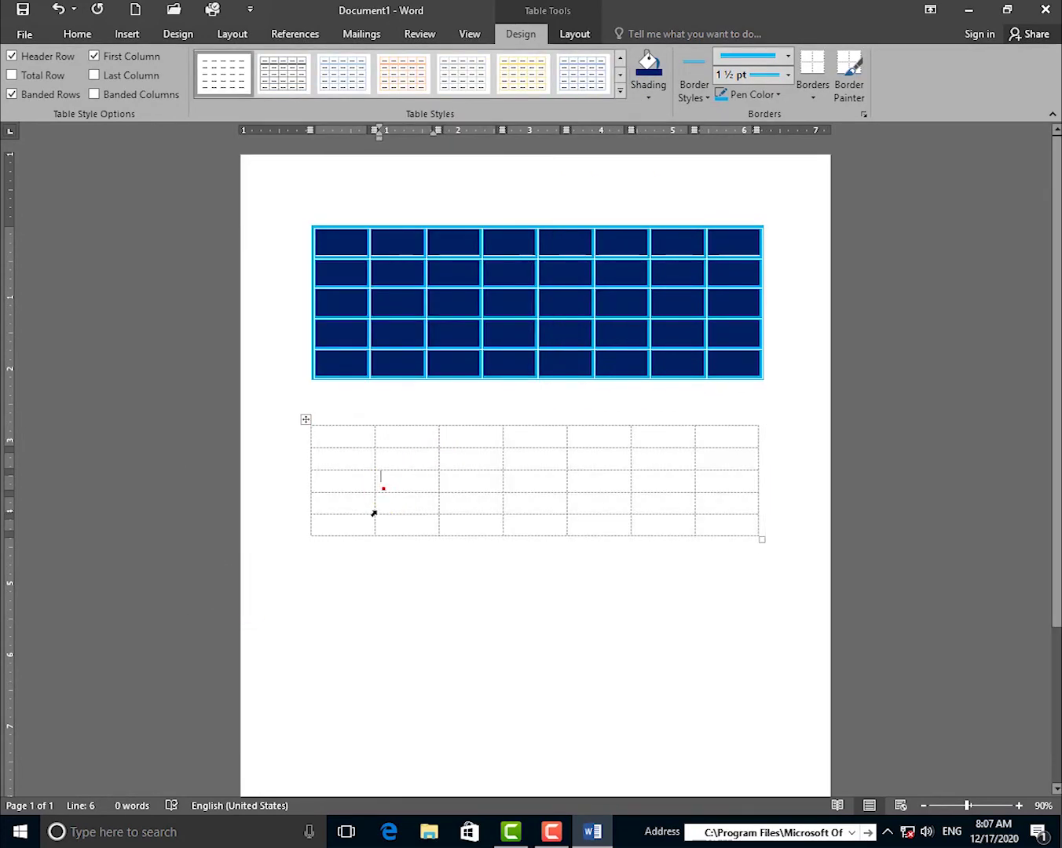
Step: Select the whole second table and look over the new table style settings and the shading colors
left_click(303, 422)
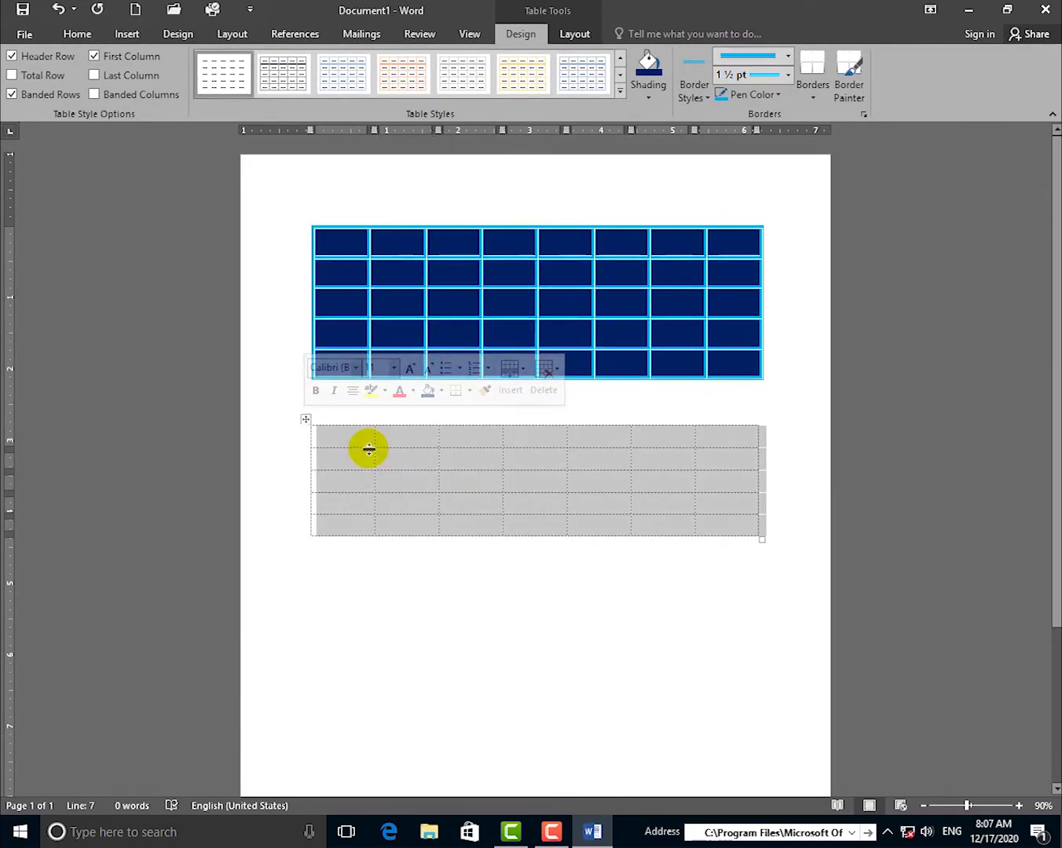
left_click(621, 91)
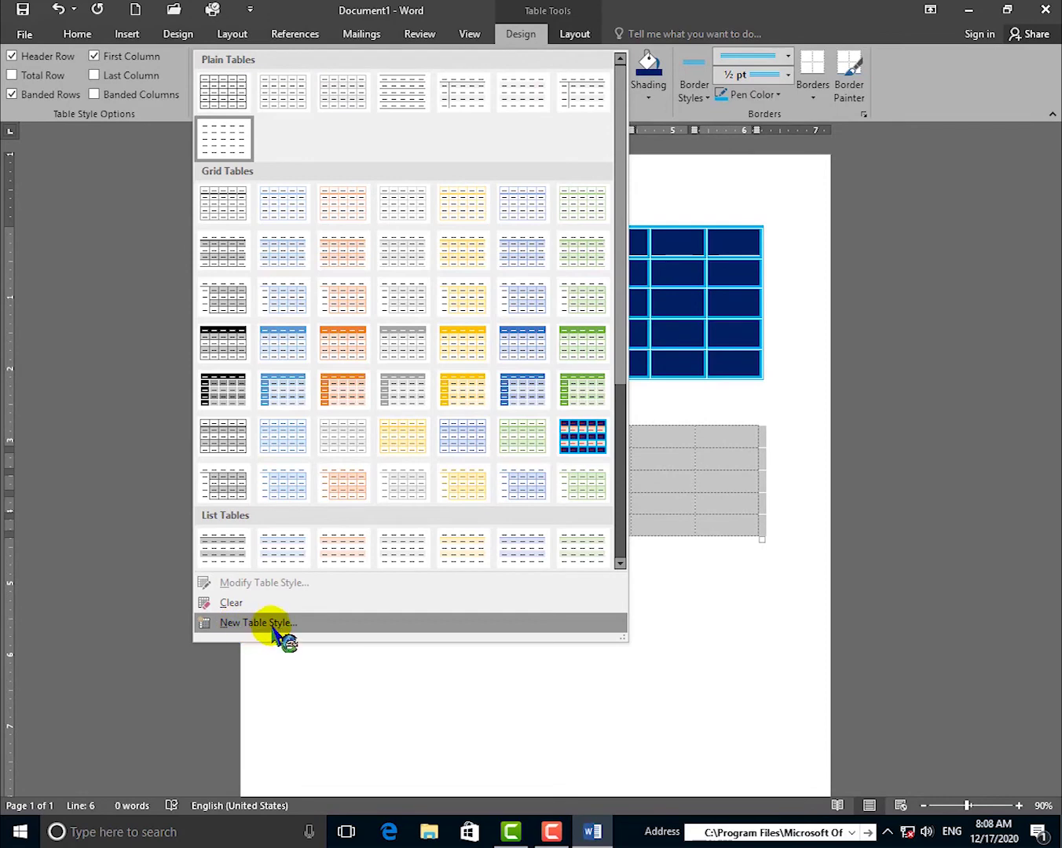
left_click(238, 626)
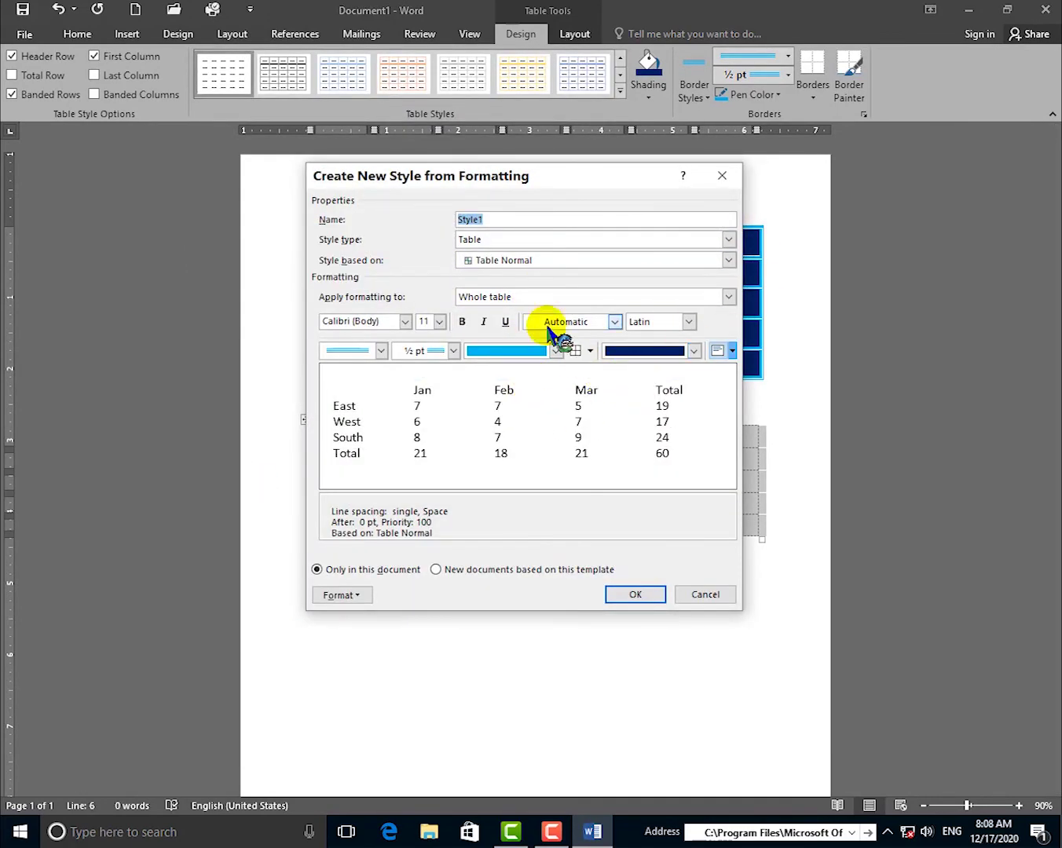
left_click(724, 176)
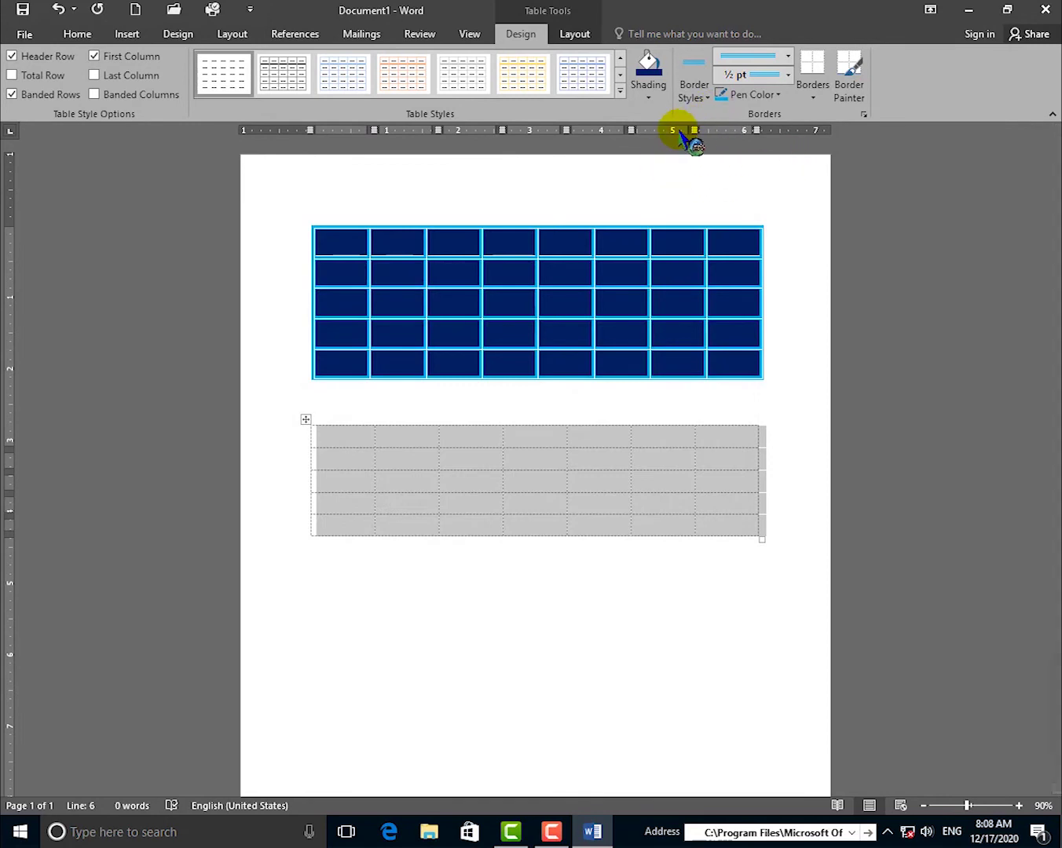
left_click(648, 97)
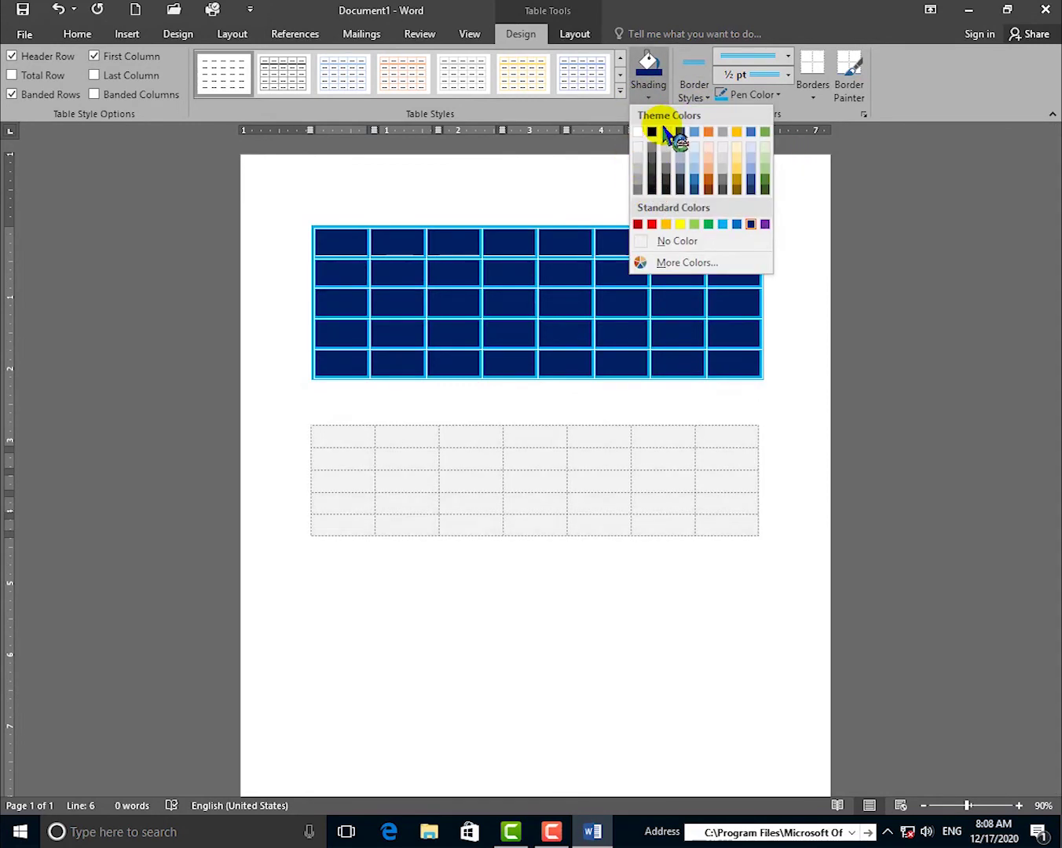
Step: Try a blue double-line theme border style and a 3 pt thick-thin line style for the border pen
left_click(693, 91)
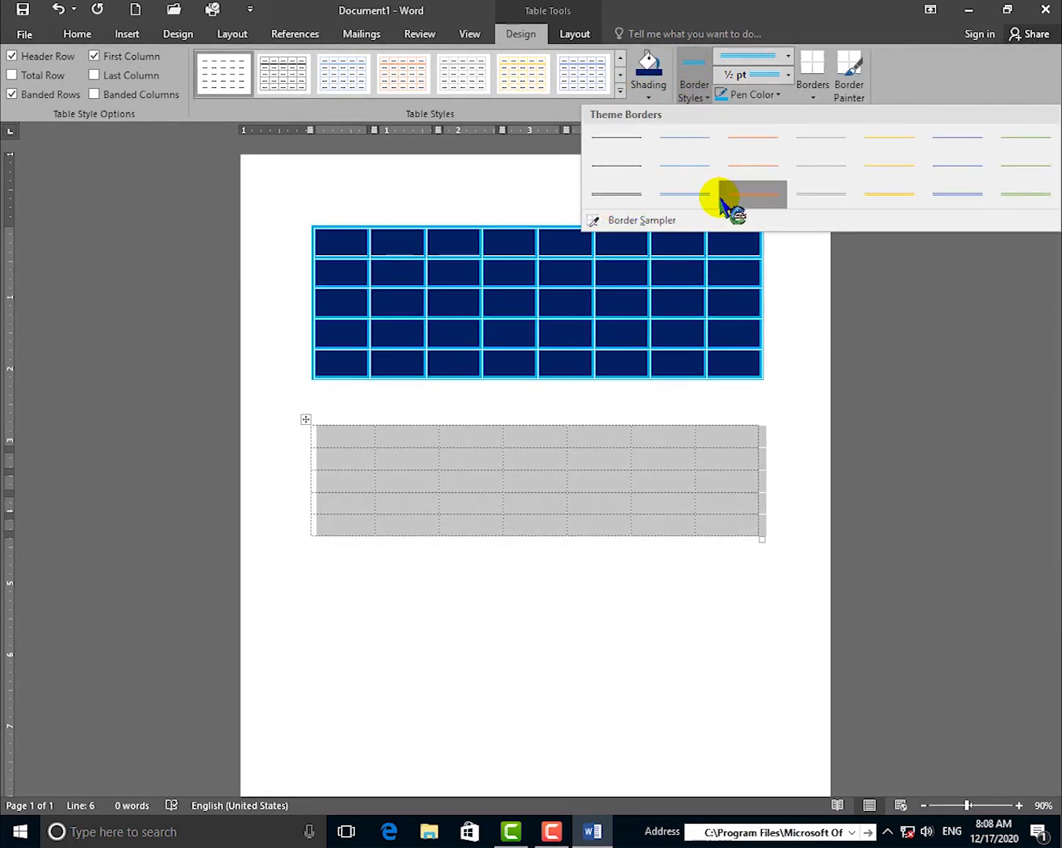
left_click(903, 194)
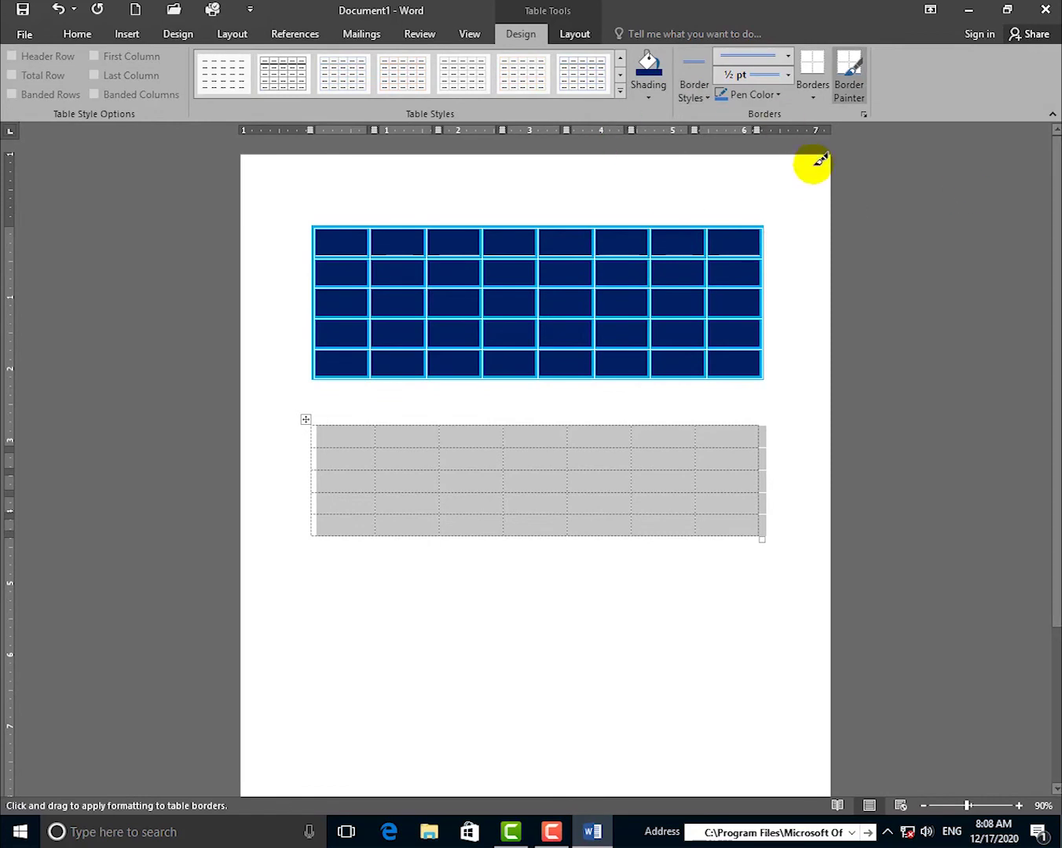
left_click(788, 60)
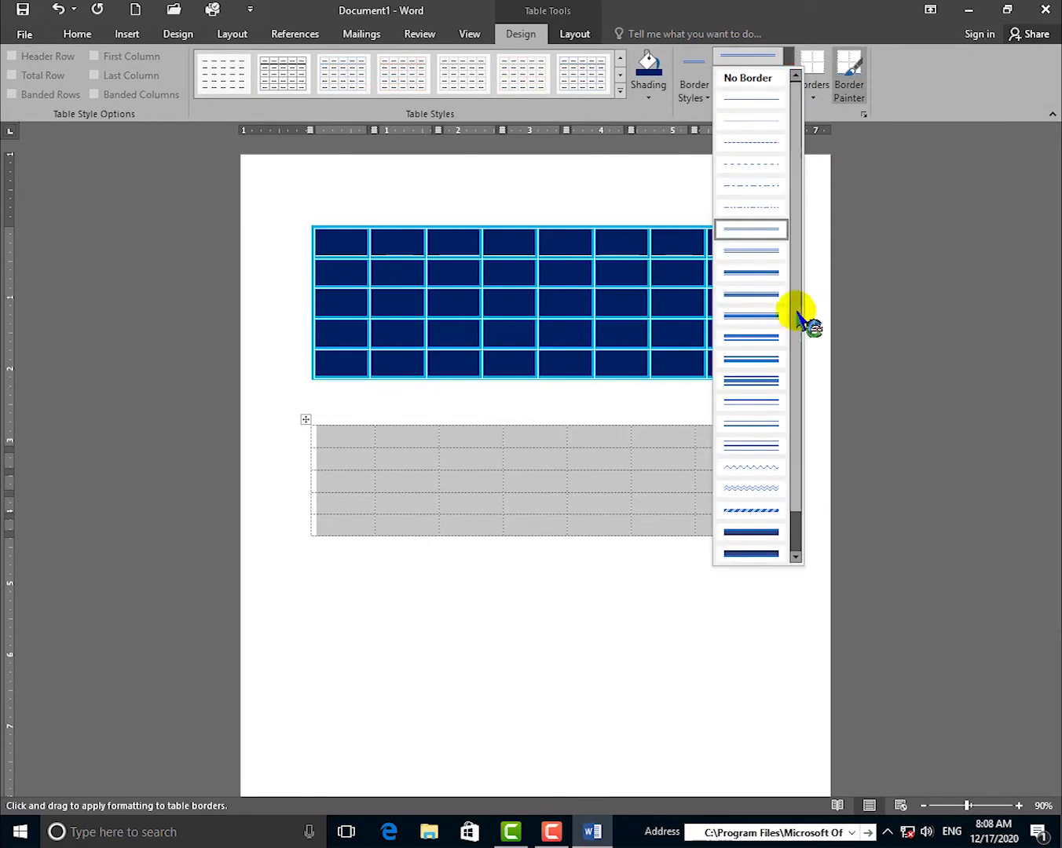
left_click(753, 274)
left_click(787, 75)
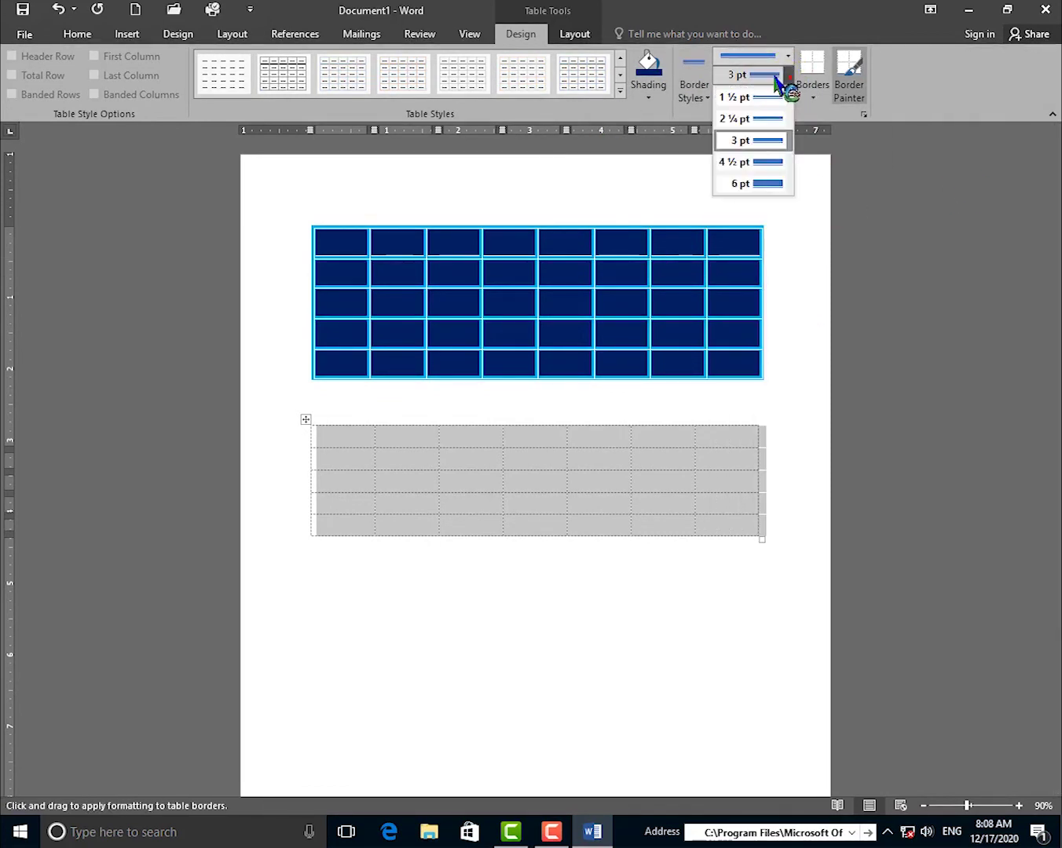
left_click(784, 73)
Step: Apply all borders to the second table with a diagonally striped 3 pt line style in green
left_click(789, 58)
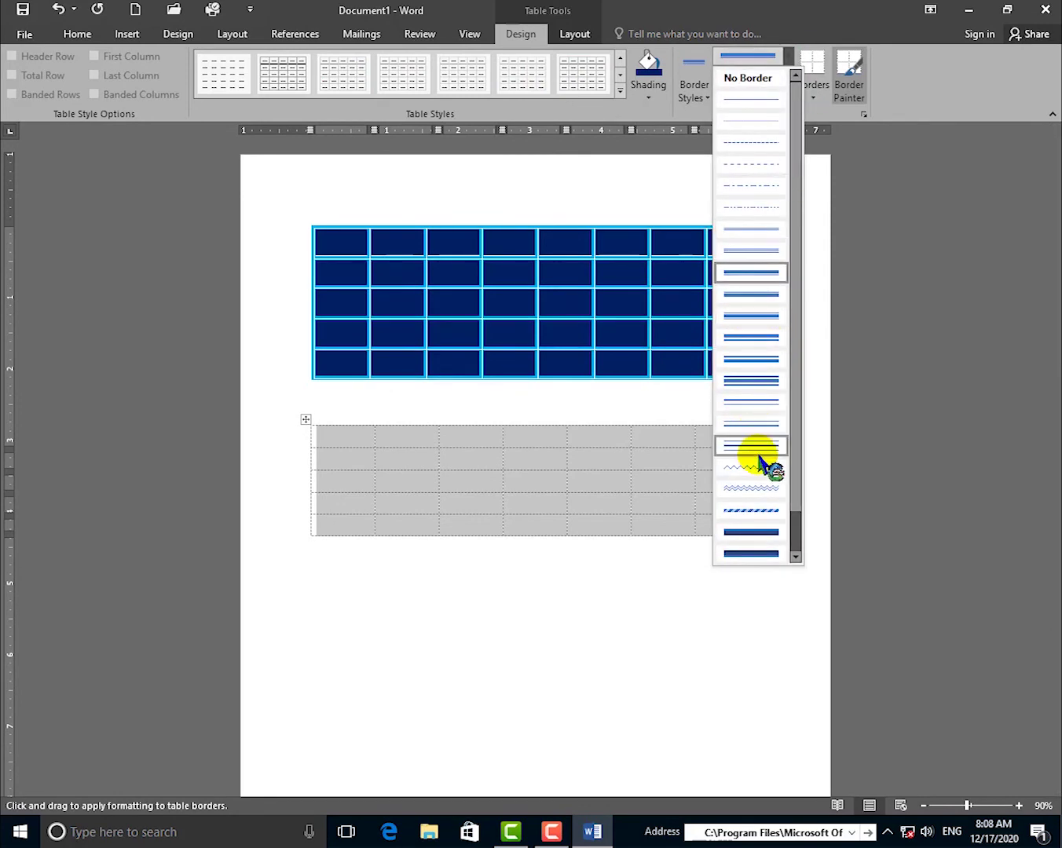
left_click(753, 511)
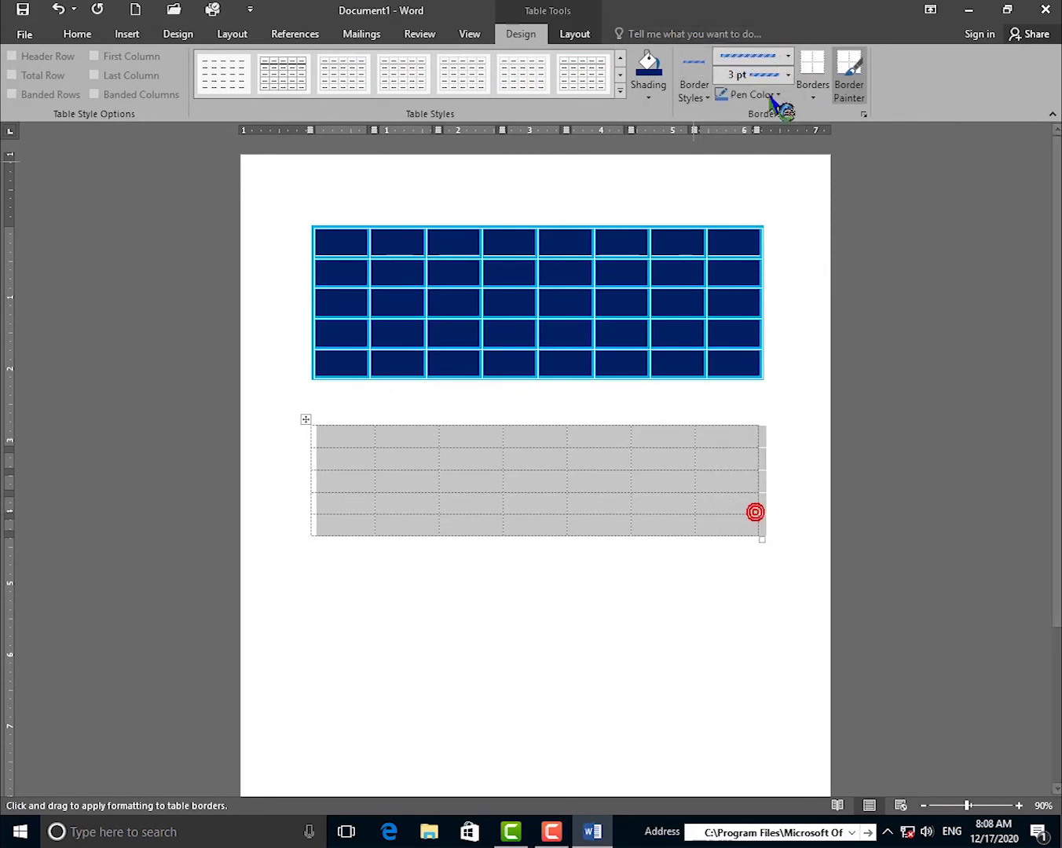
left_click(787, 74)
left_click(773, 100)
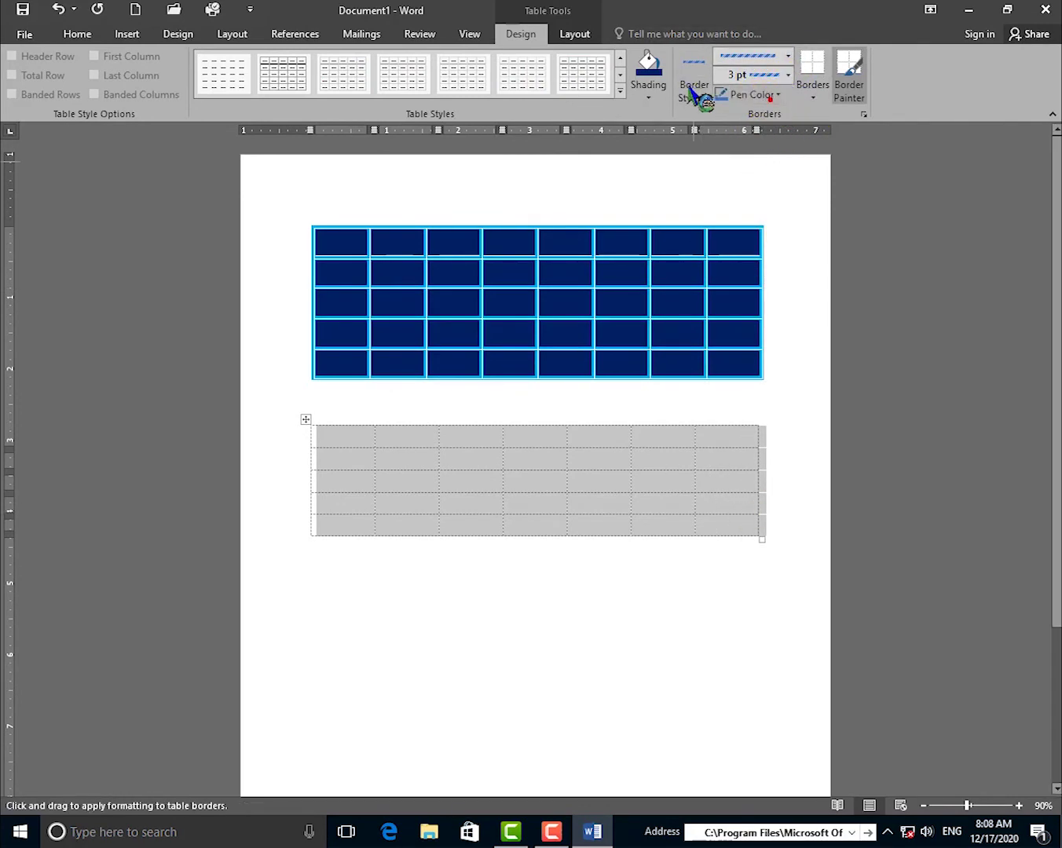
left_click(778, 96)
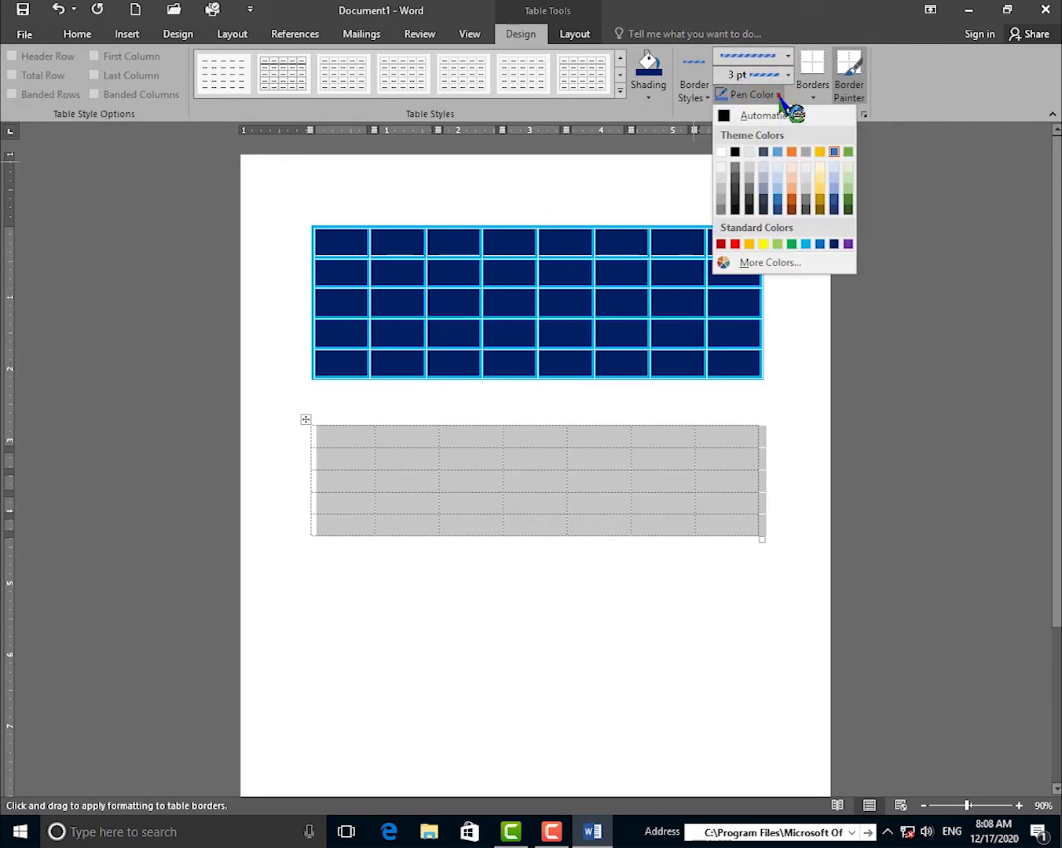
left_click(801, 244)
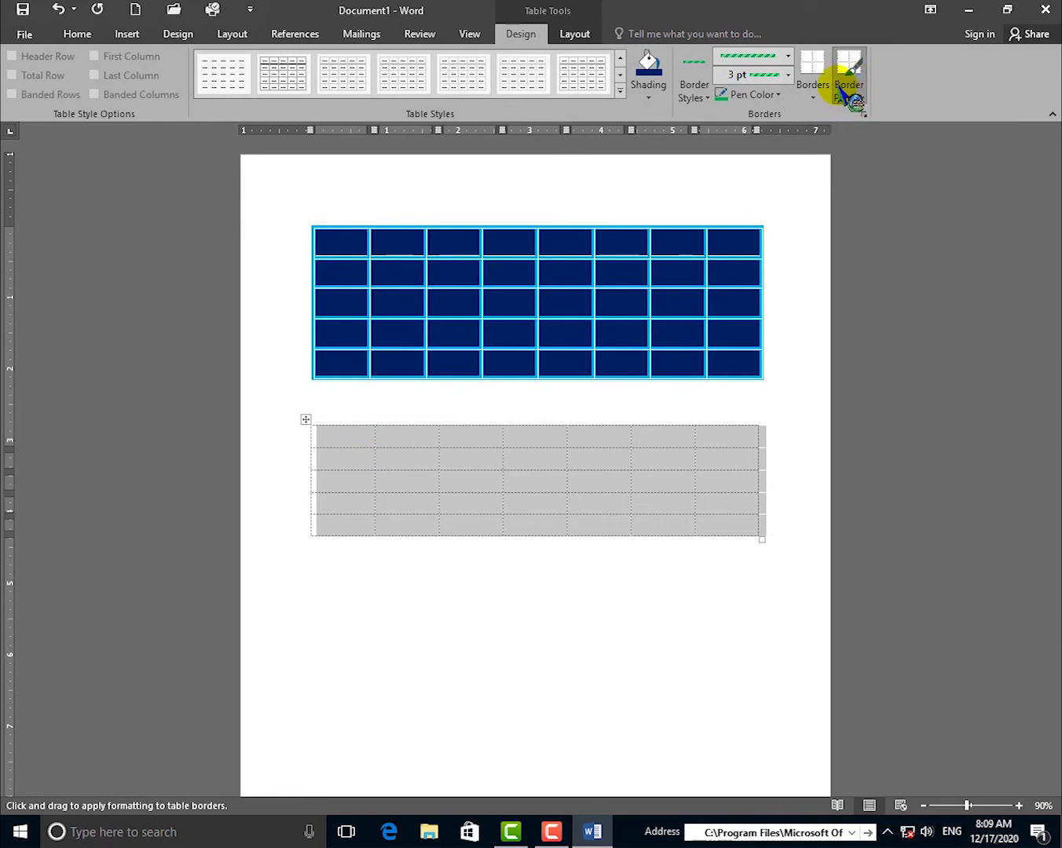
left_click(812, 92)
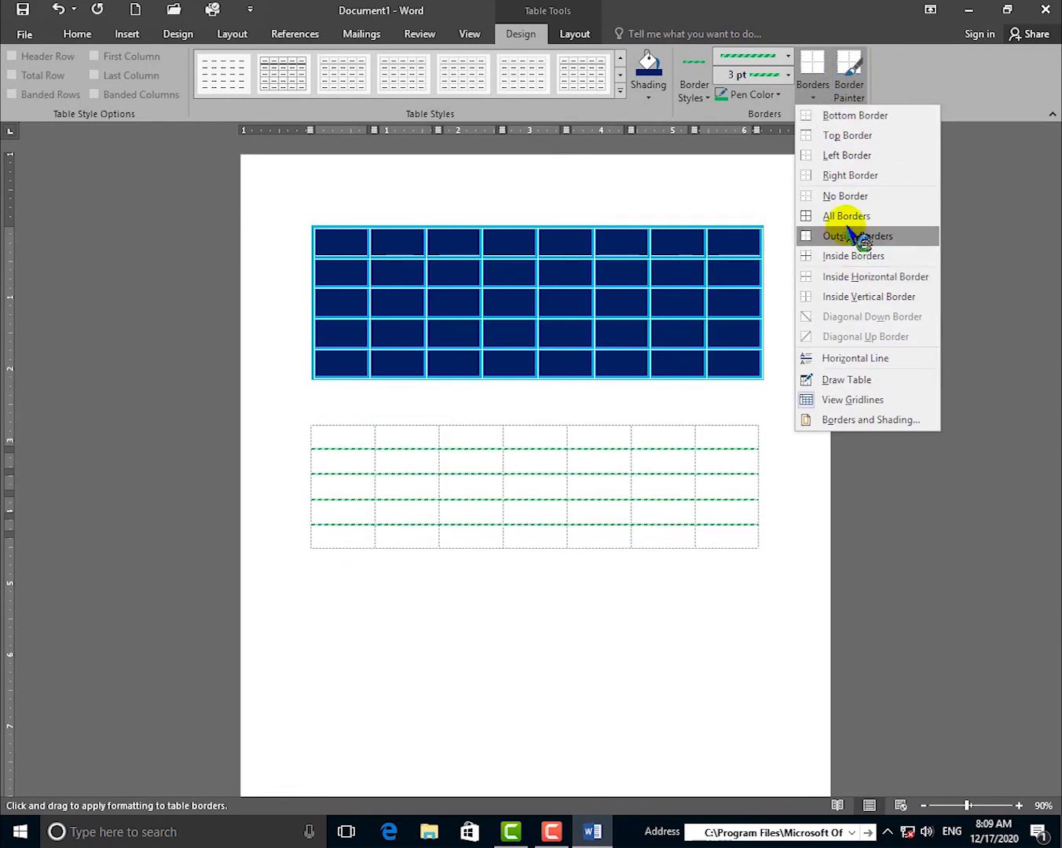
left_click(848, 215)
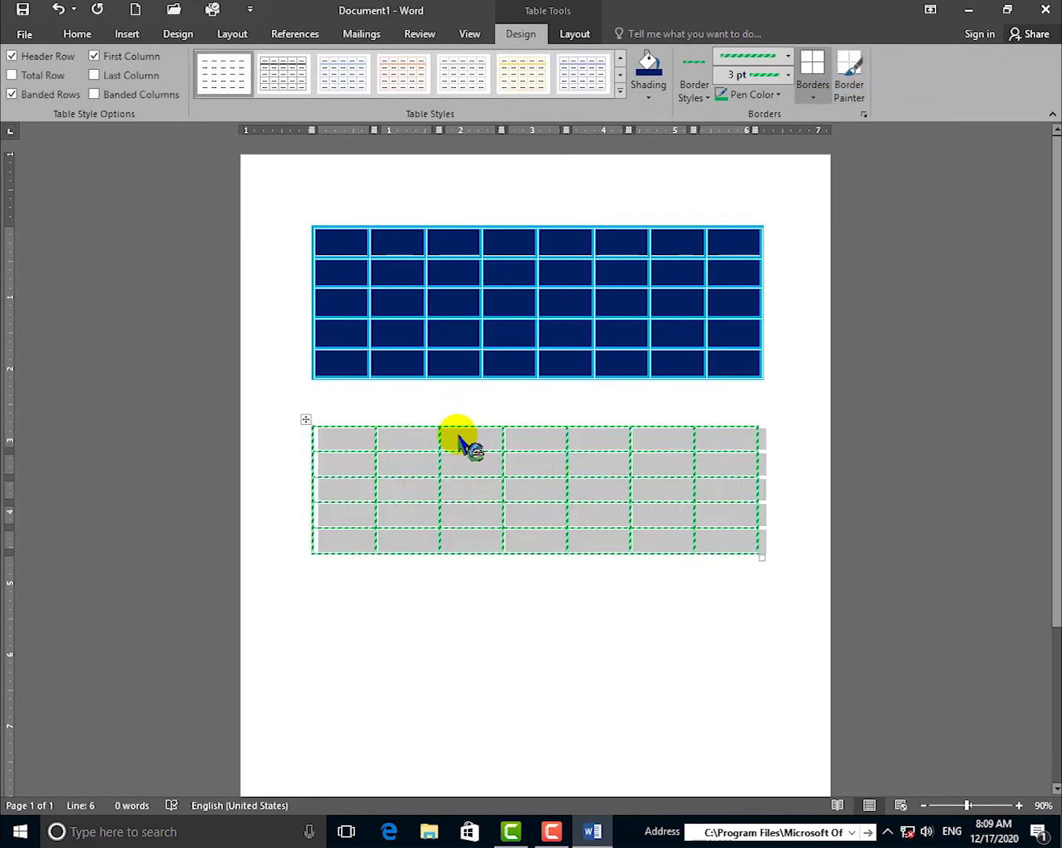
Step: Paint the second table's first and last inner horizontal borders red with the Border Painter
left_click(851, 88)
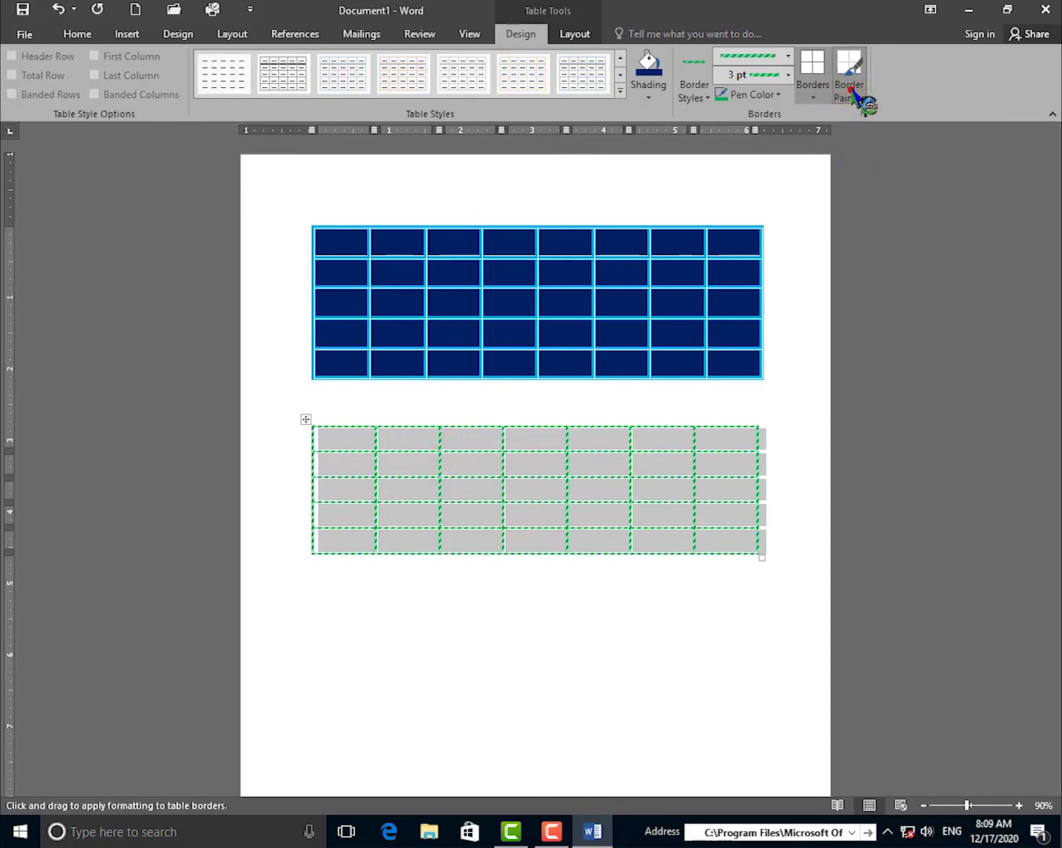
left_click(771, 95)
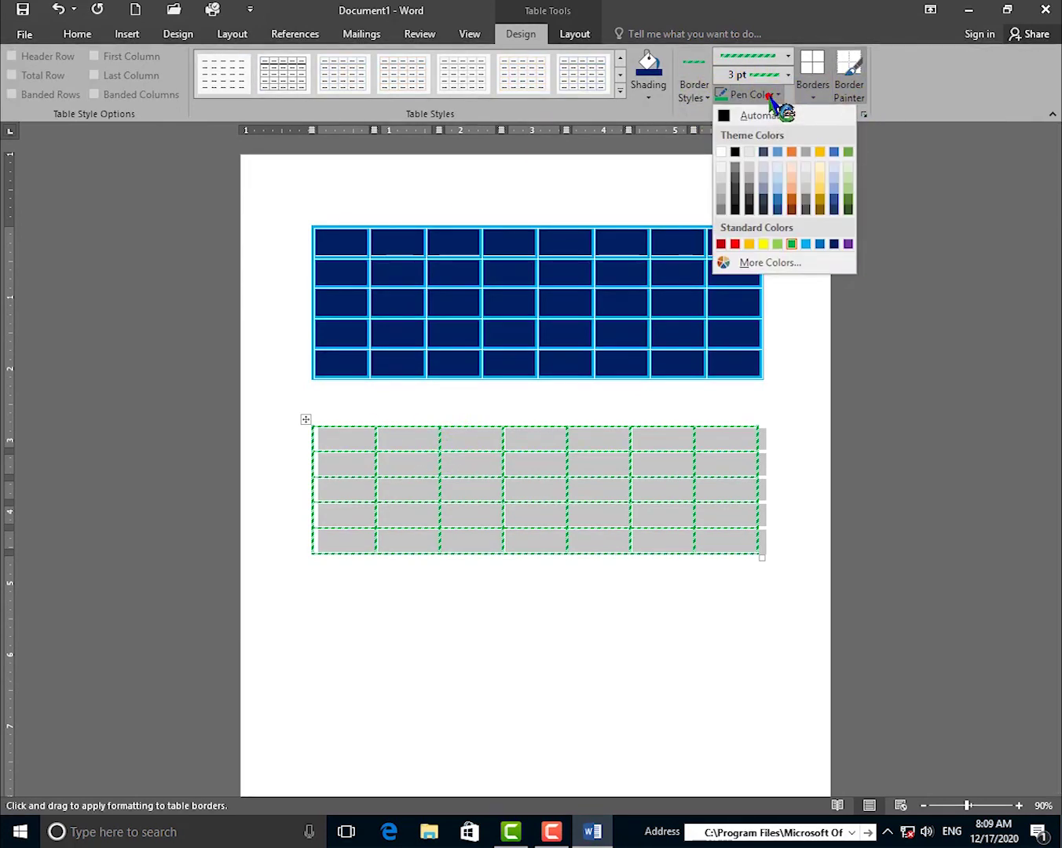
left_click(734, 244)
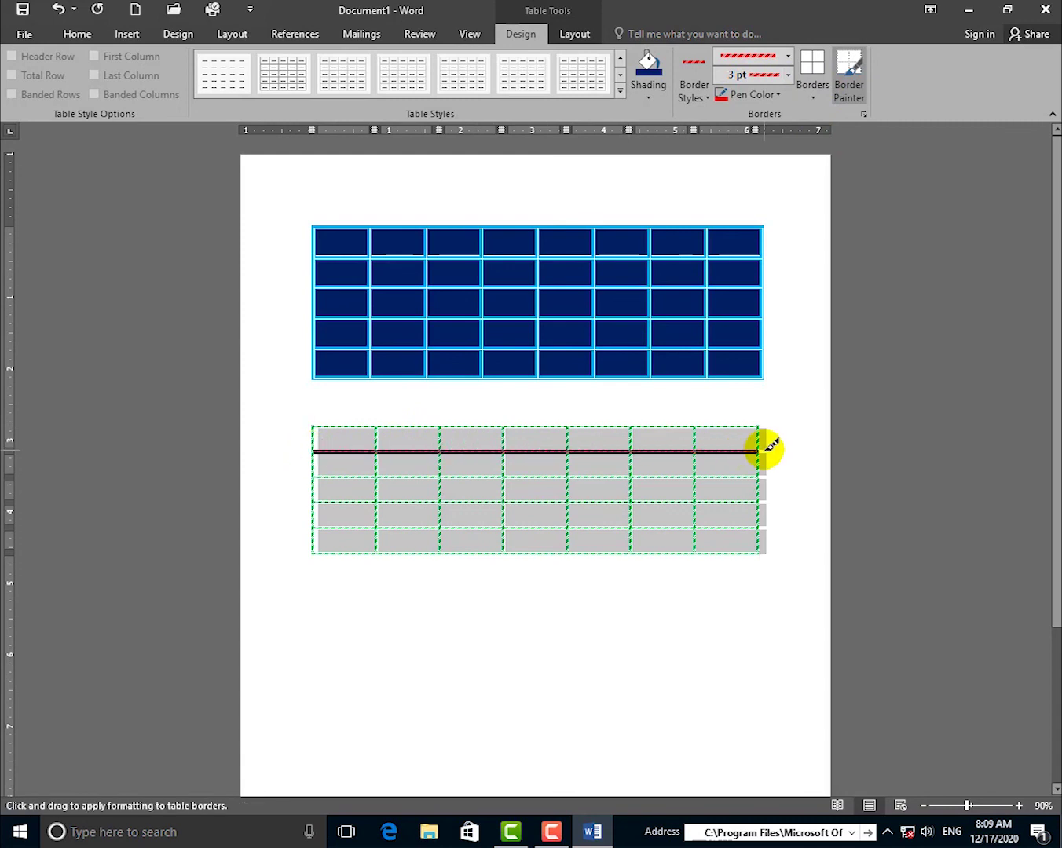
left_click_drag(768, 448, 765, 451)
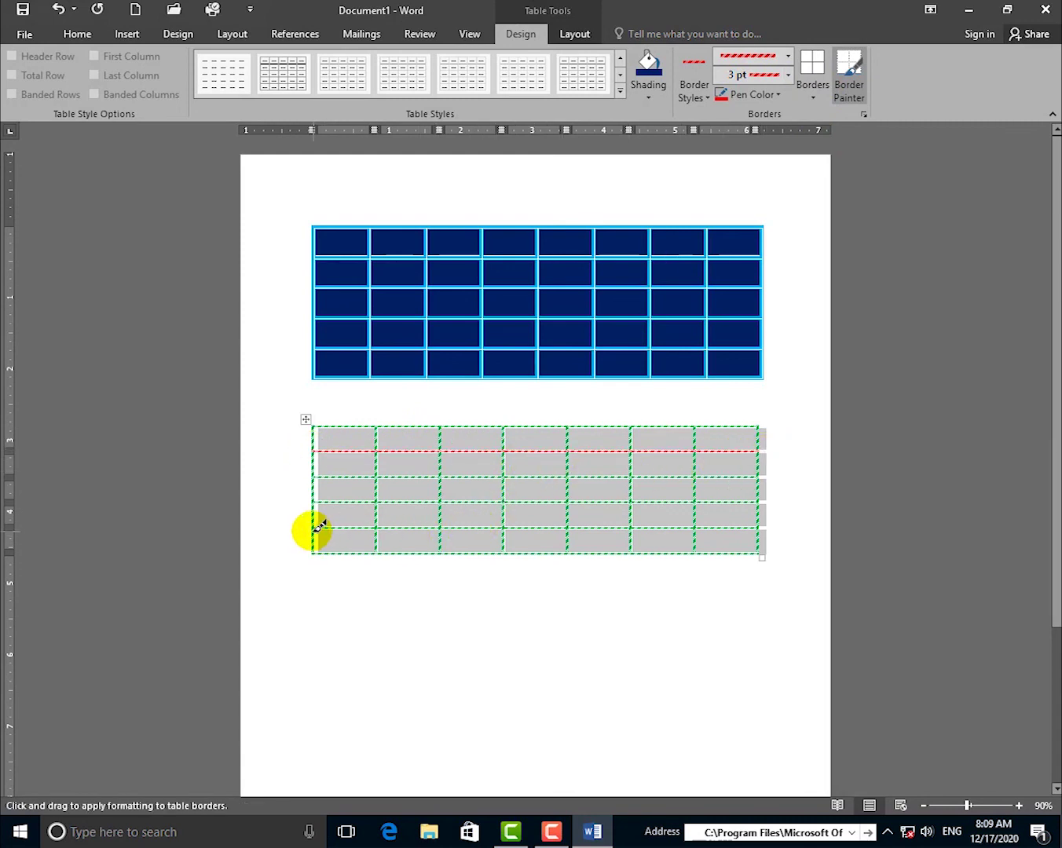
left_click_drag(314, 527, 768, 527)
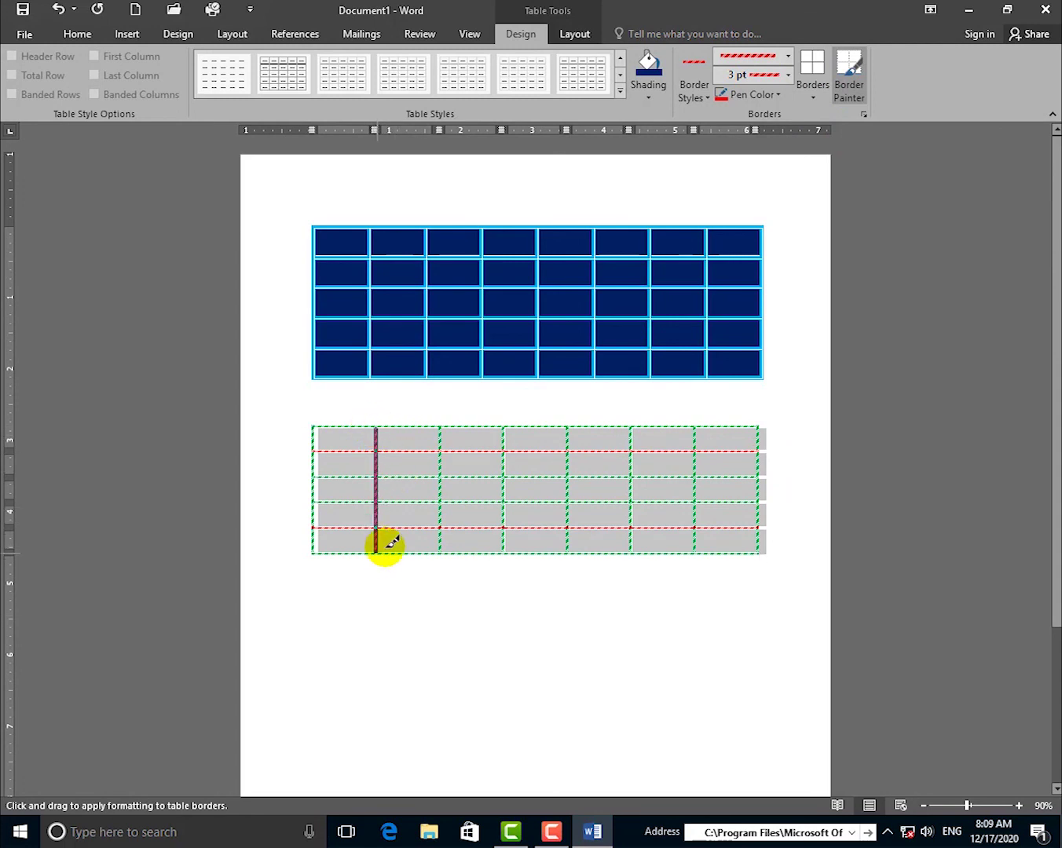
Step: Paint the first four inner vertical borders of the second table in the same red striped line
left_click_drag(384, 547, 384, 549)
left_click_drag(449, 547, 450, 549)
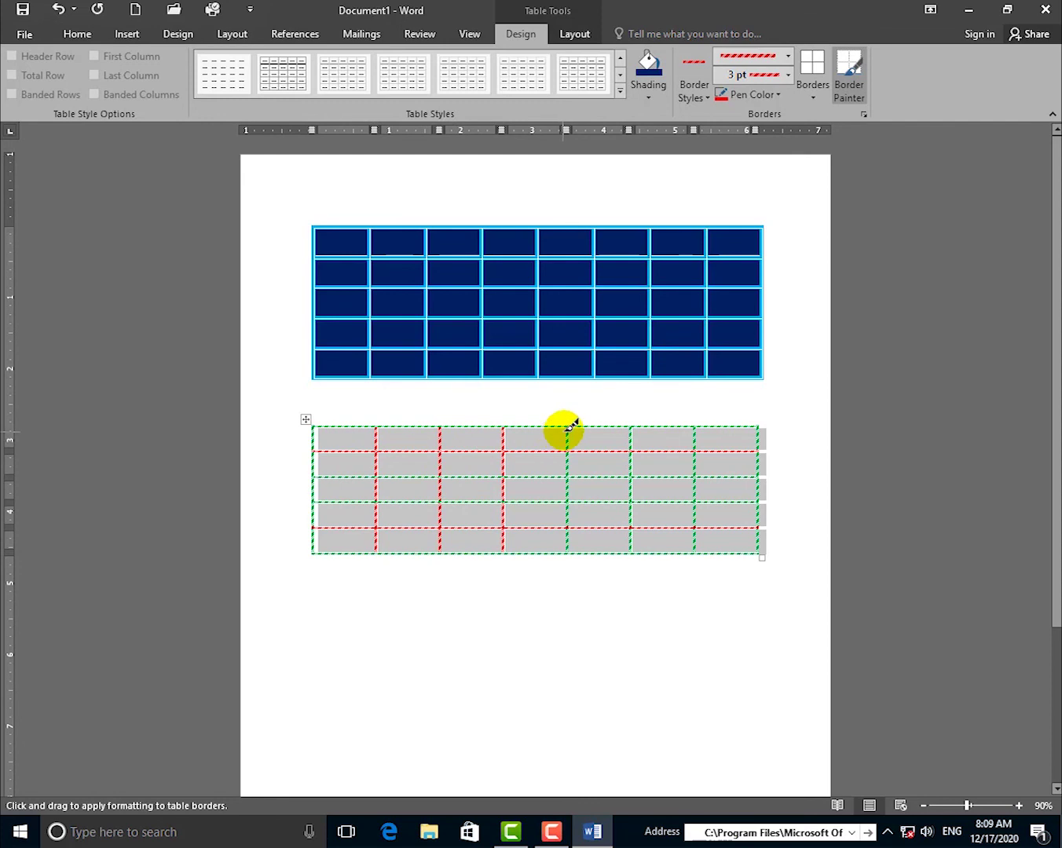
mouse_move(566, 425)
left_mouse_down()
mouse_move(575, 526)
mouse_move(568, 553)
left_mouse_up()
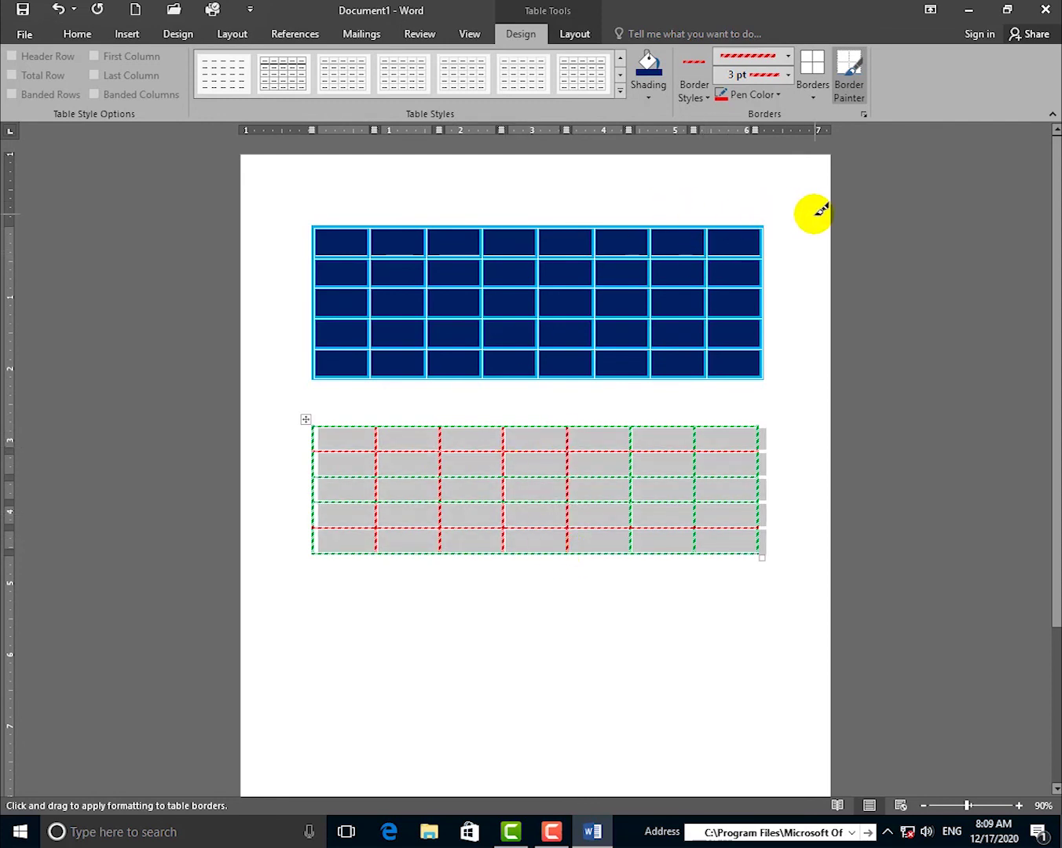